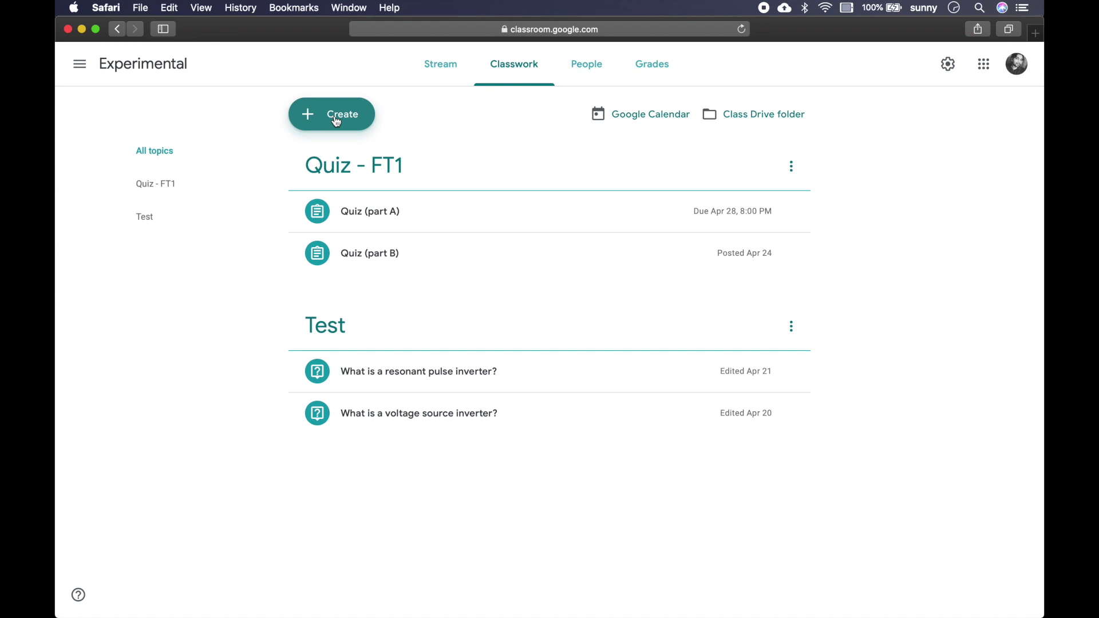
# - Create a new quiz assignment from Google Classroom's Create menu
pyautogui.click(336, 119)
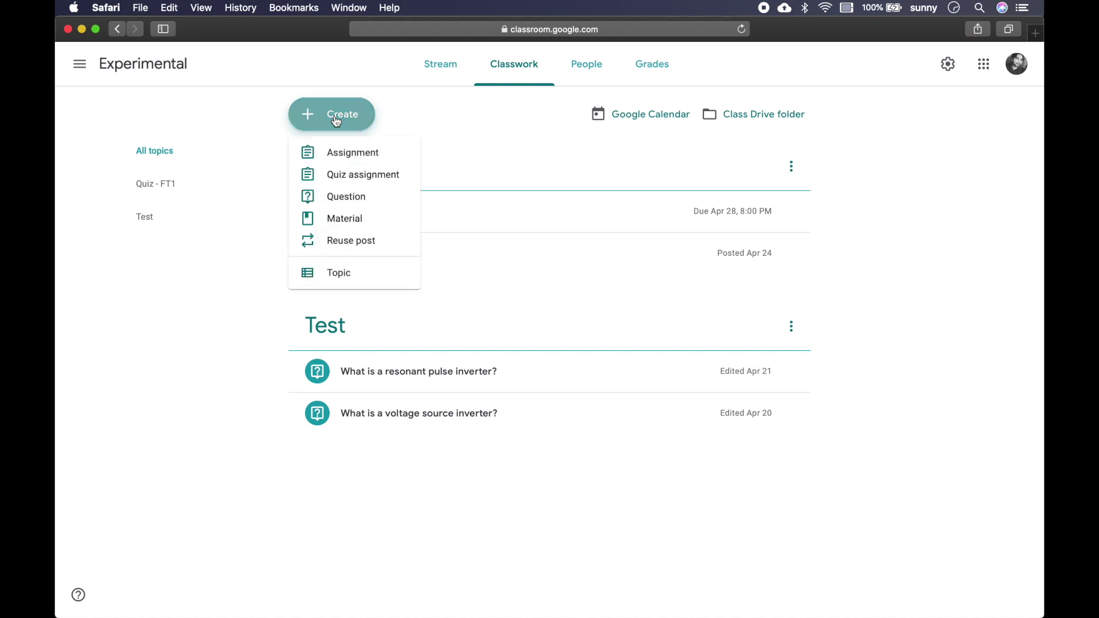
pyautogui.click(368, 179)
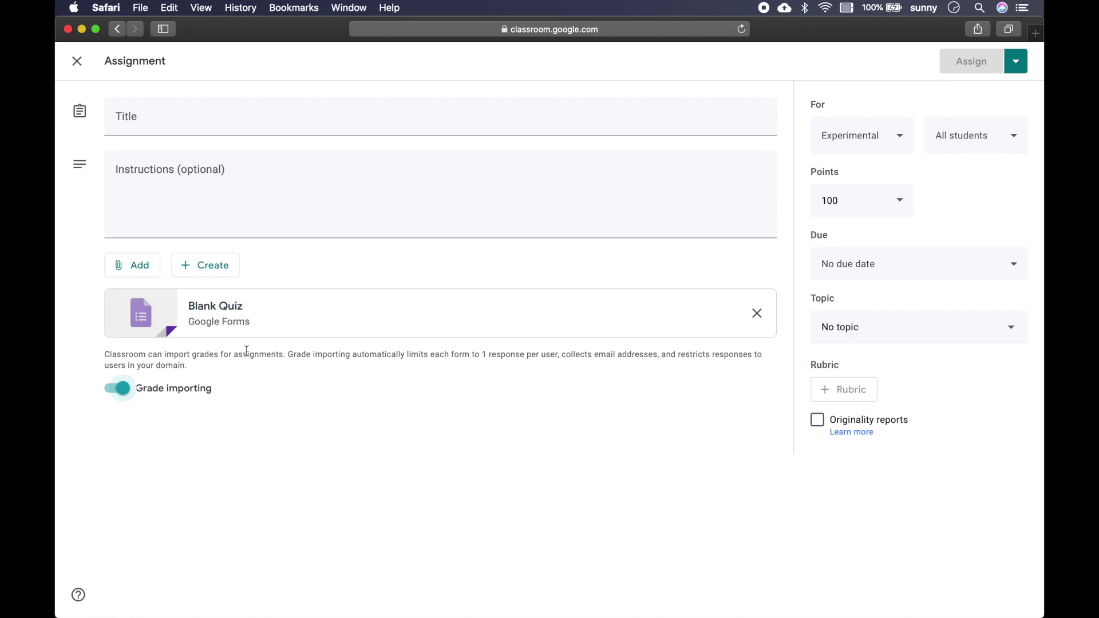
# - Title the assignment 'MCQs' with instructions 'Questions may have multiple correct answers'
pyautogui.click(233, 125)
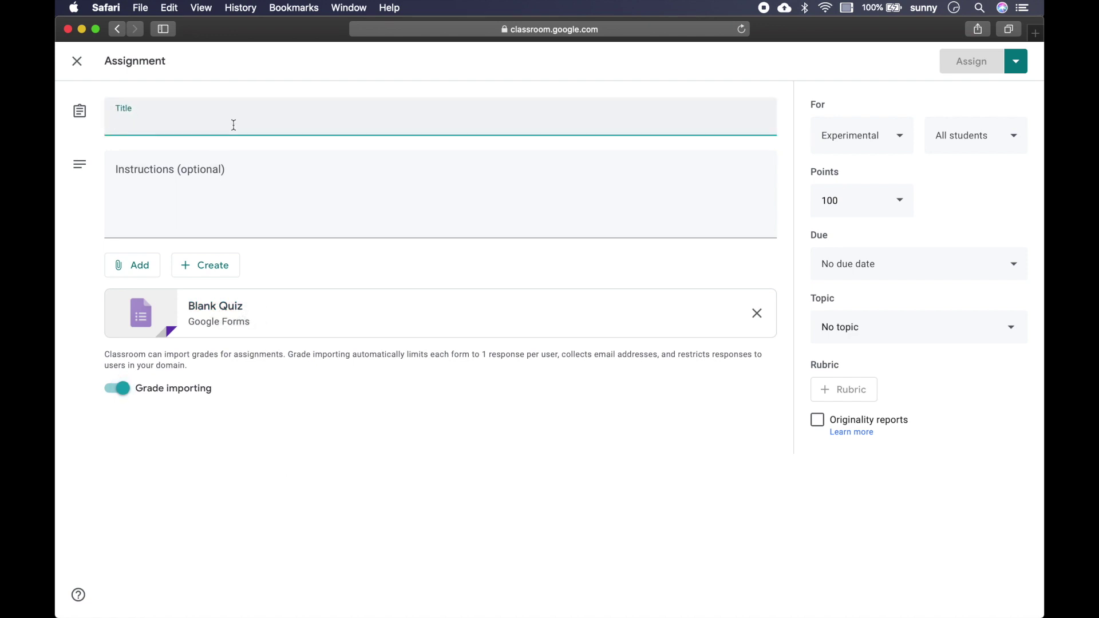
pyautogui.write('MC')
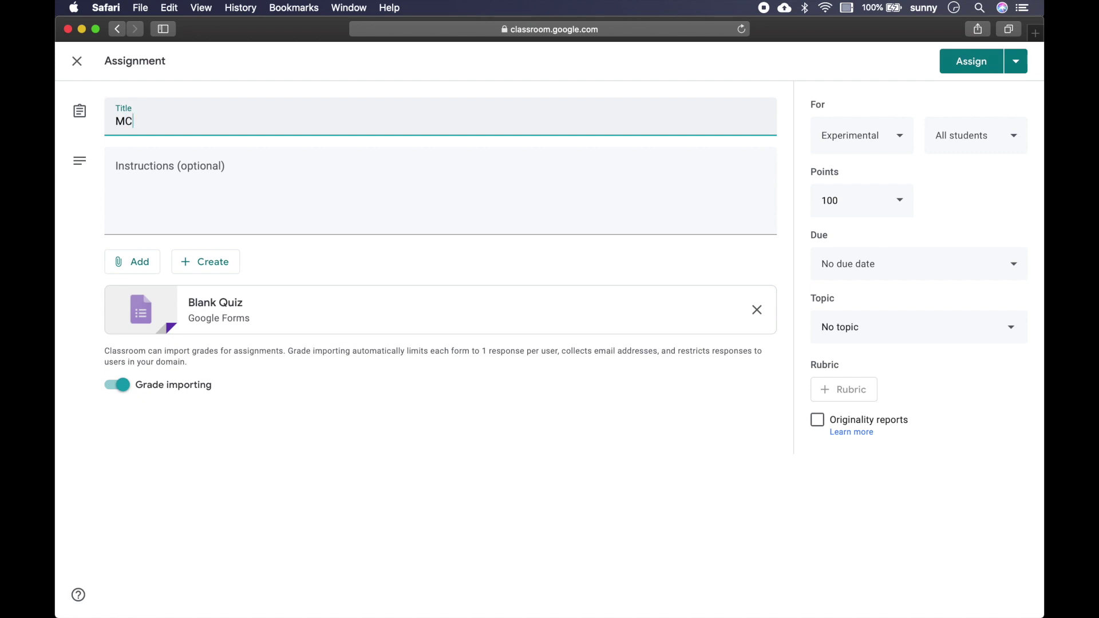
pyautogui.write('Q')
pyautogui.press('BackSpace')
pyautogui.write('Qs')
pyautogui.press('Tab')
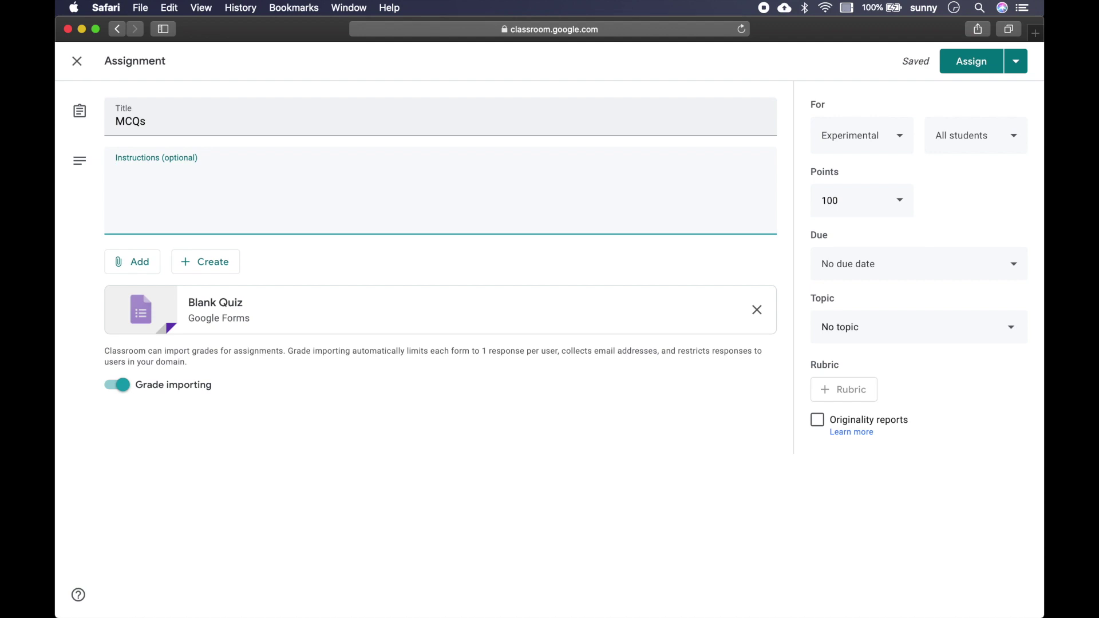
pyautogui.write('Questions may')
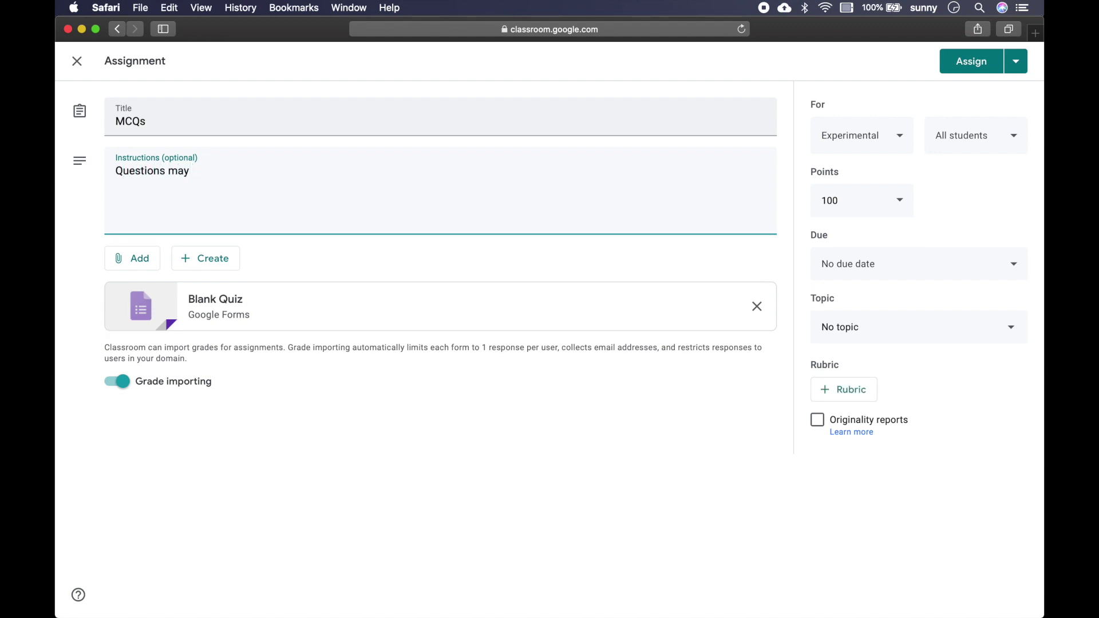
pyautogui.write(' have multiple correct an')
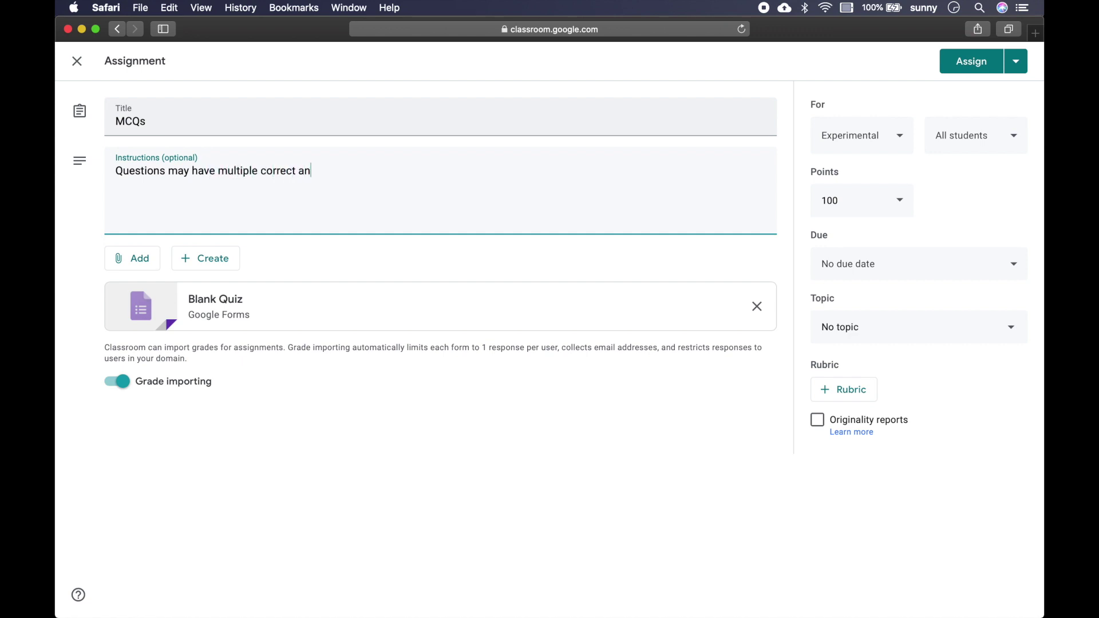
pyautogui.write('swers')
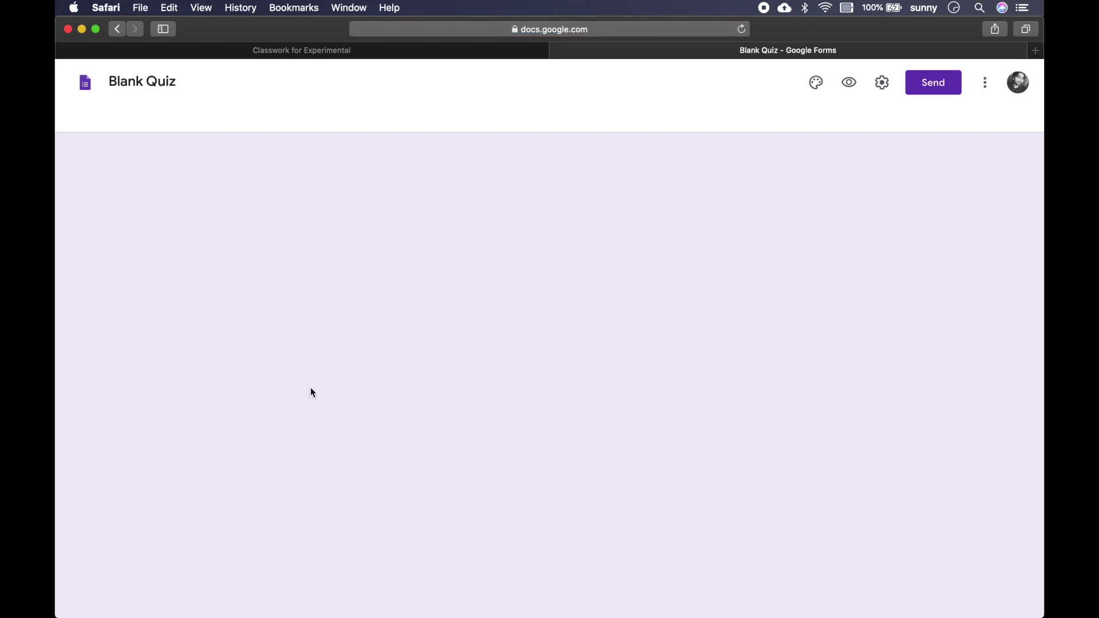
# - Rename the form 'Math Quiz' and make its first question a Checkboxes question
pyautogui.click(360, 179)
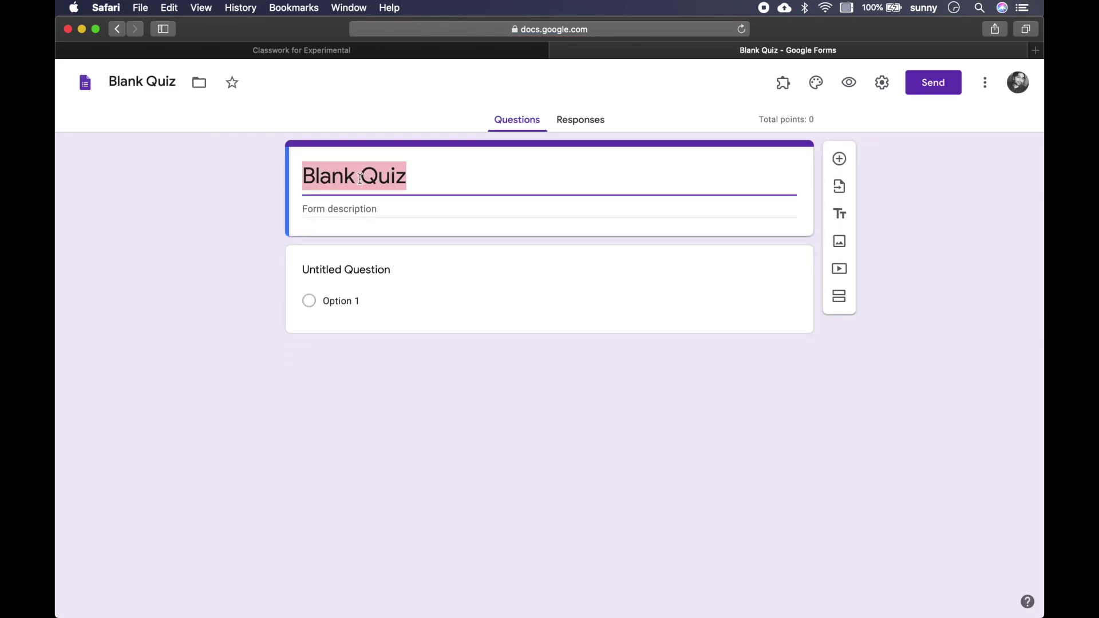
pyautogui.write('Math Quiz')
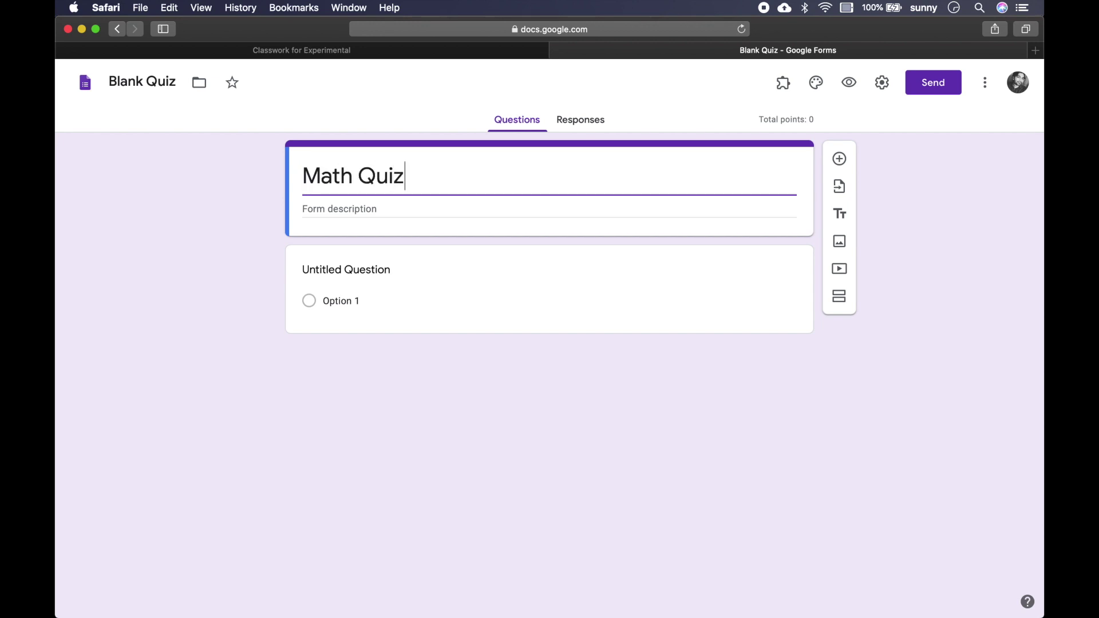
pyautogui.click(370, 303)
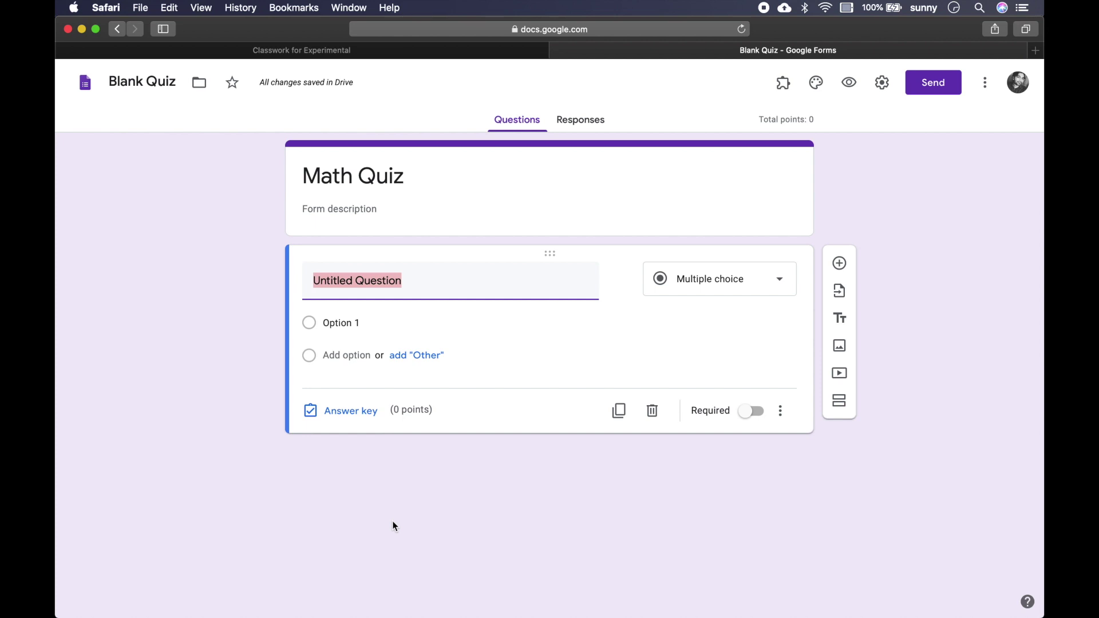
pyautogui.click(767, 291)
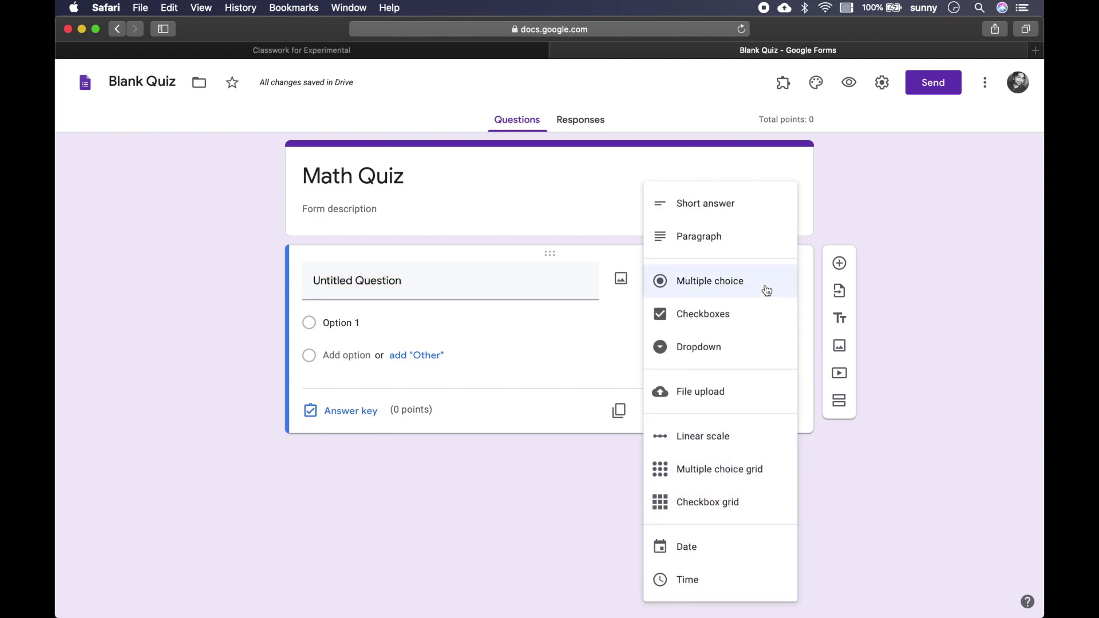
pyautogui.click(700, 315)
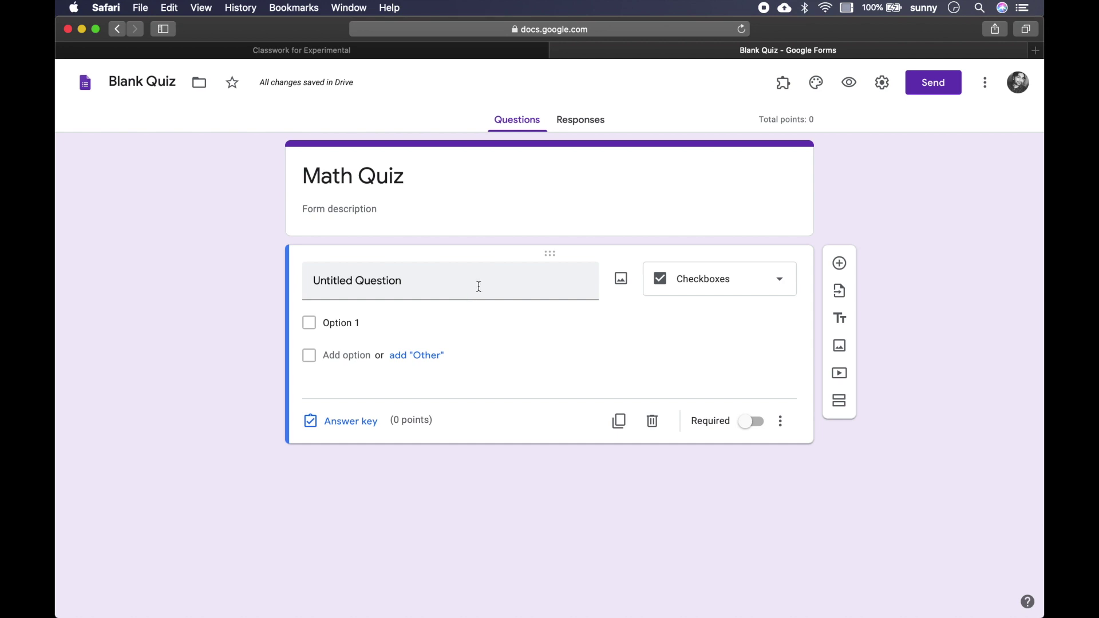
pyautogui.press('super+Tab')
pyautogui.press('super+Tab')
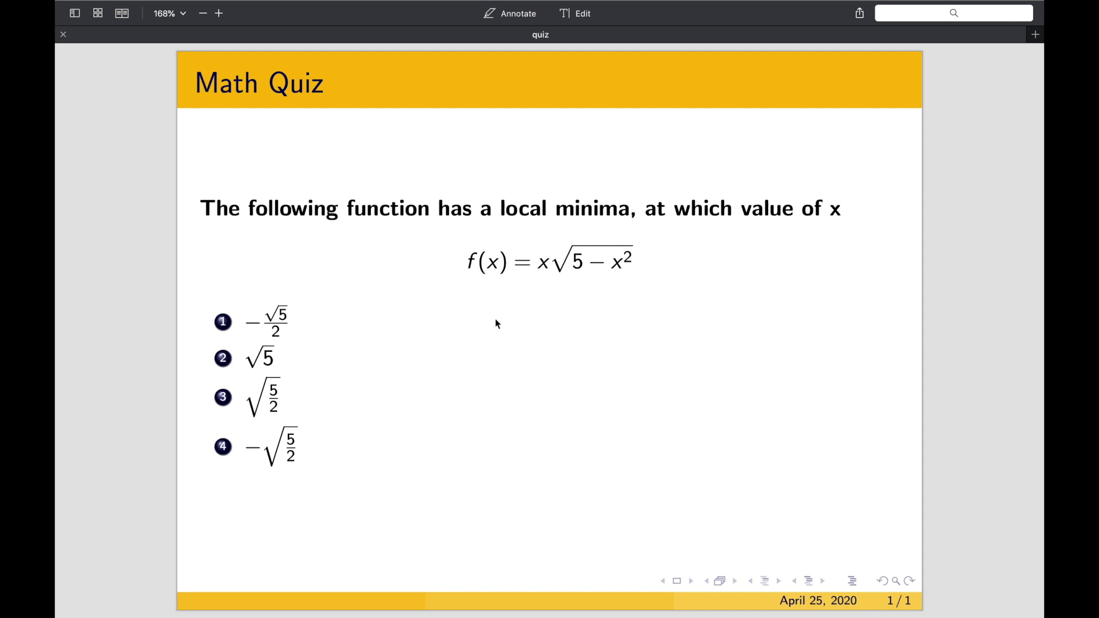
pyautogui.press('super+Tab')
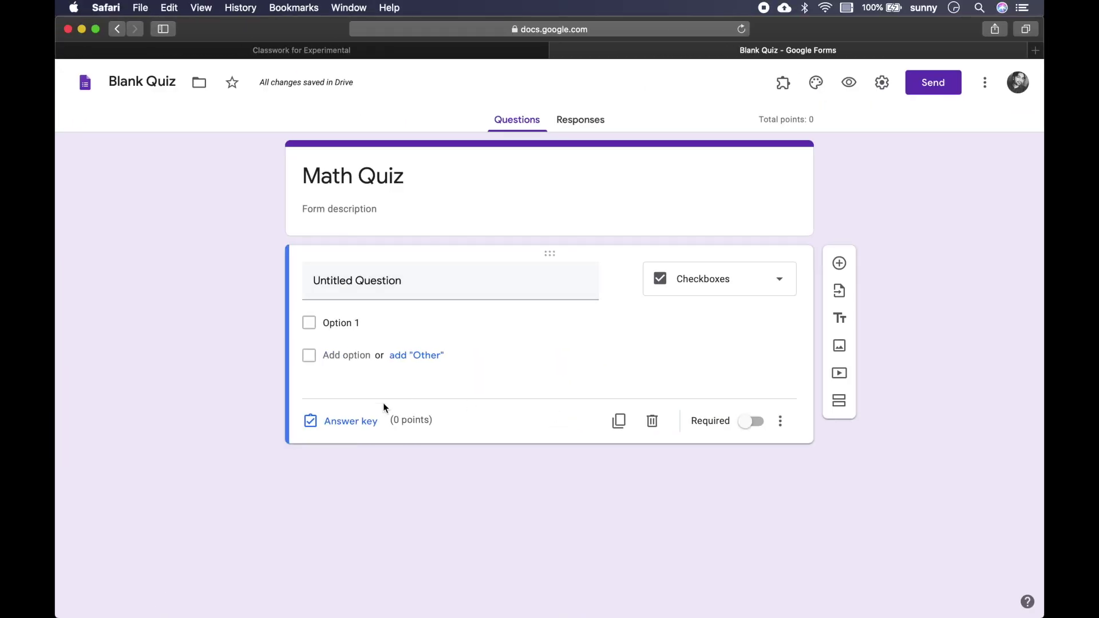
# - Enter the question 'The following function has a local minima, at which value of x' and start adding an image
pyautogui.click(454, 284)
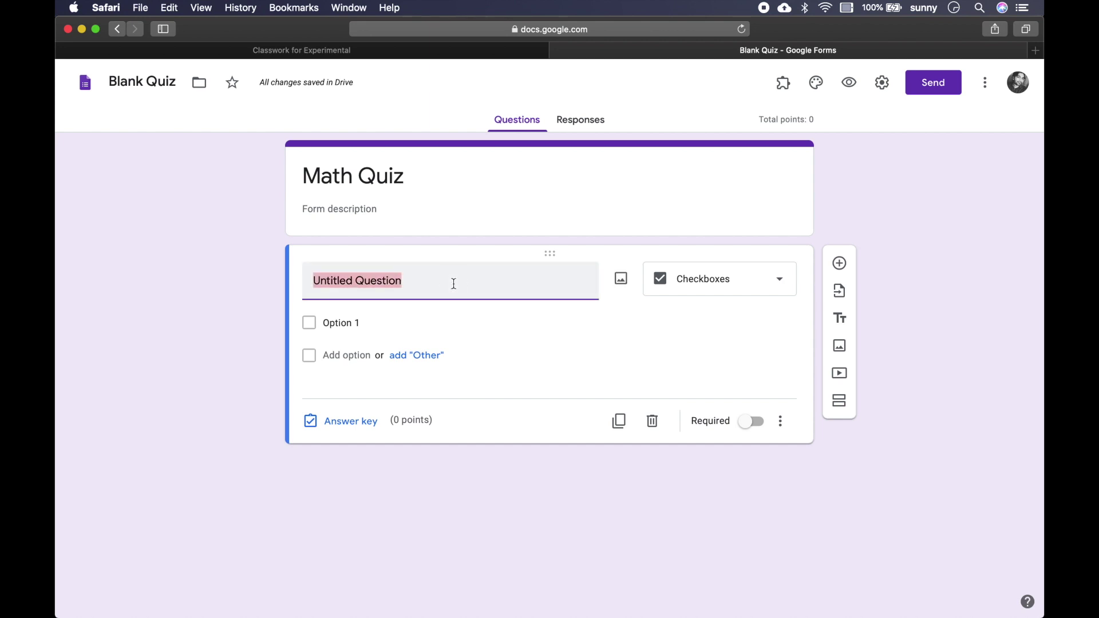
pyautogui.write('The fol')
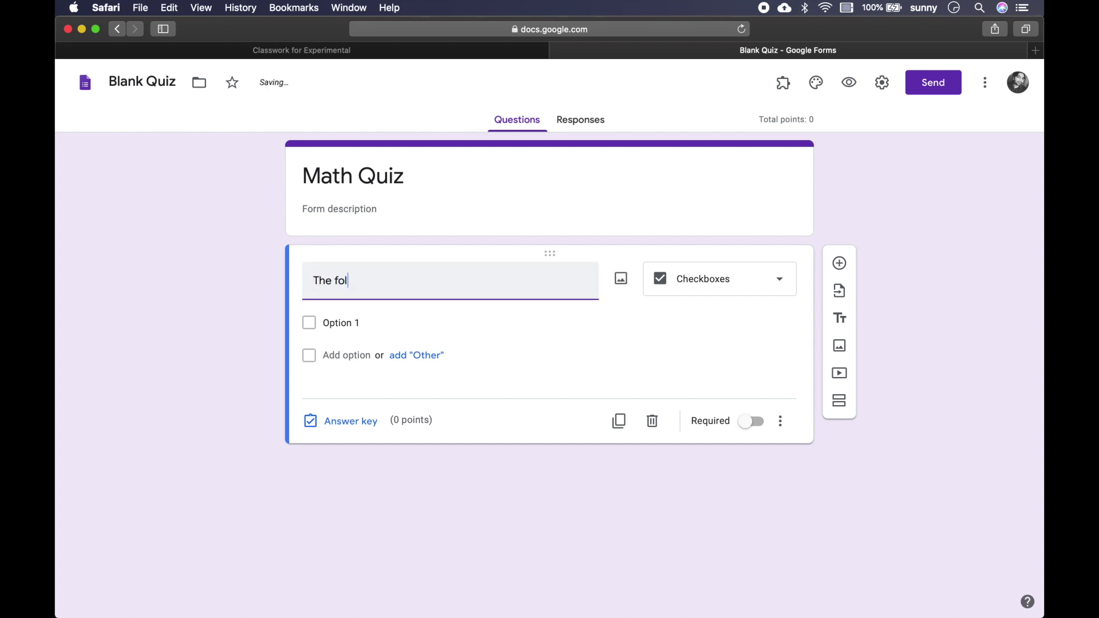
pyautogui.write('lowing function has a local m')
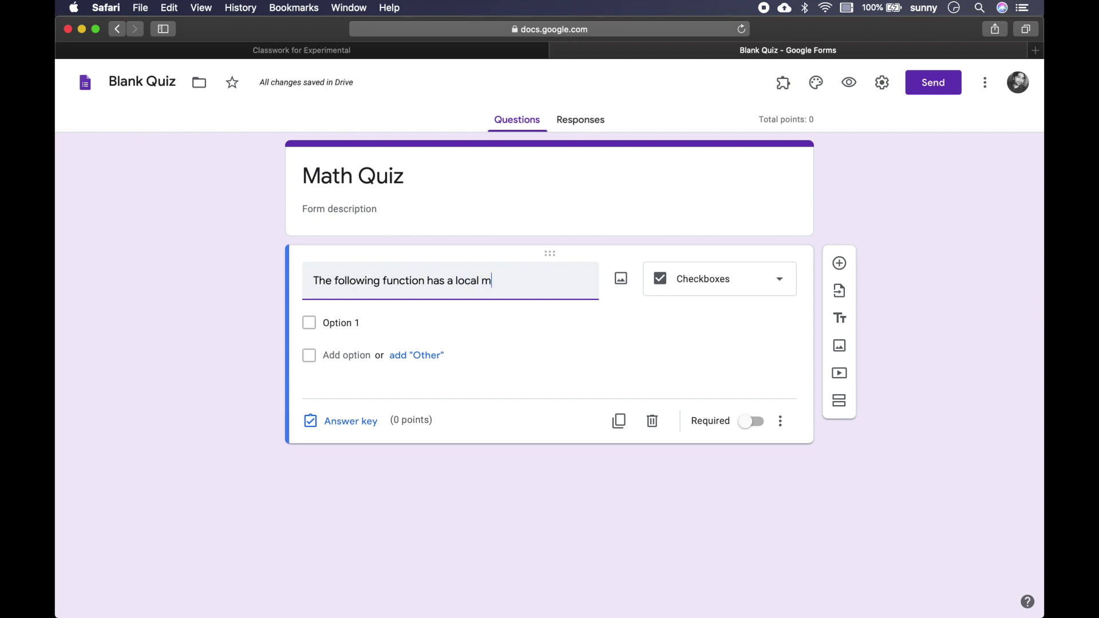
pyautogui.write('inima, at which ')
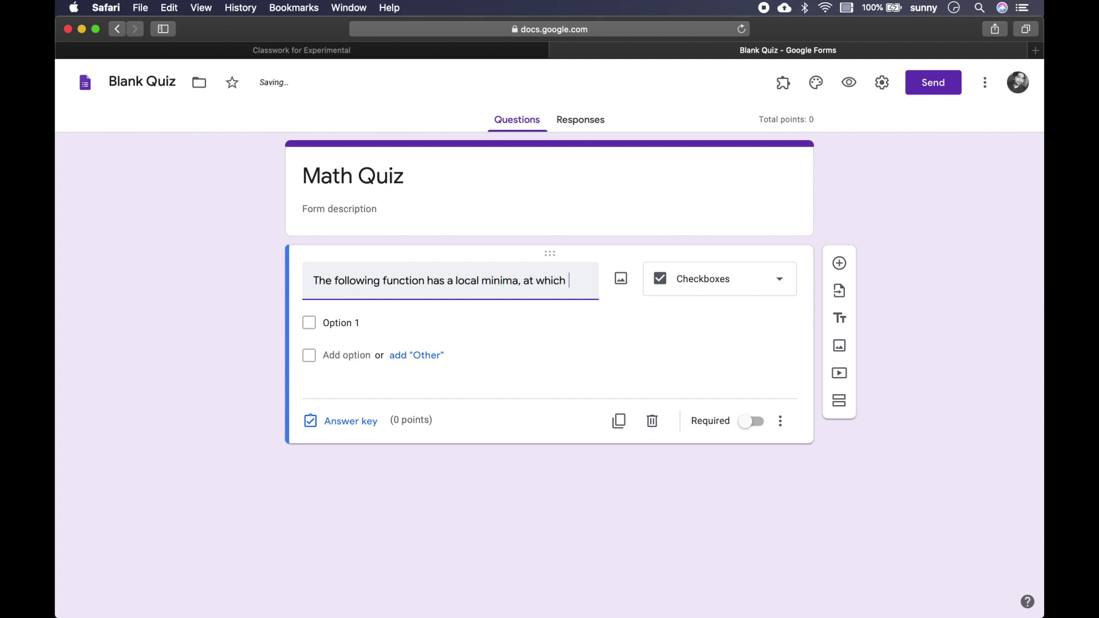
pyautogui.write('value of ')
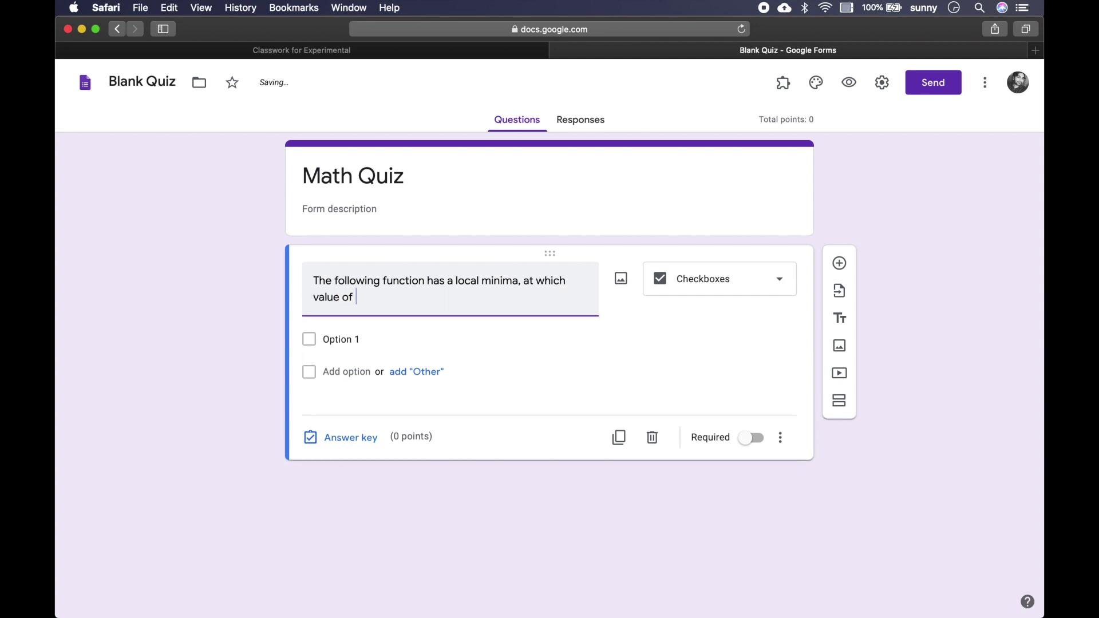
pyautogui.write('x')
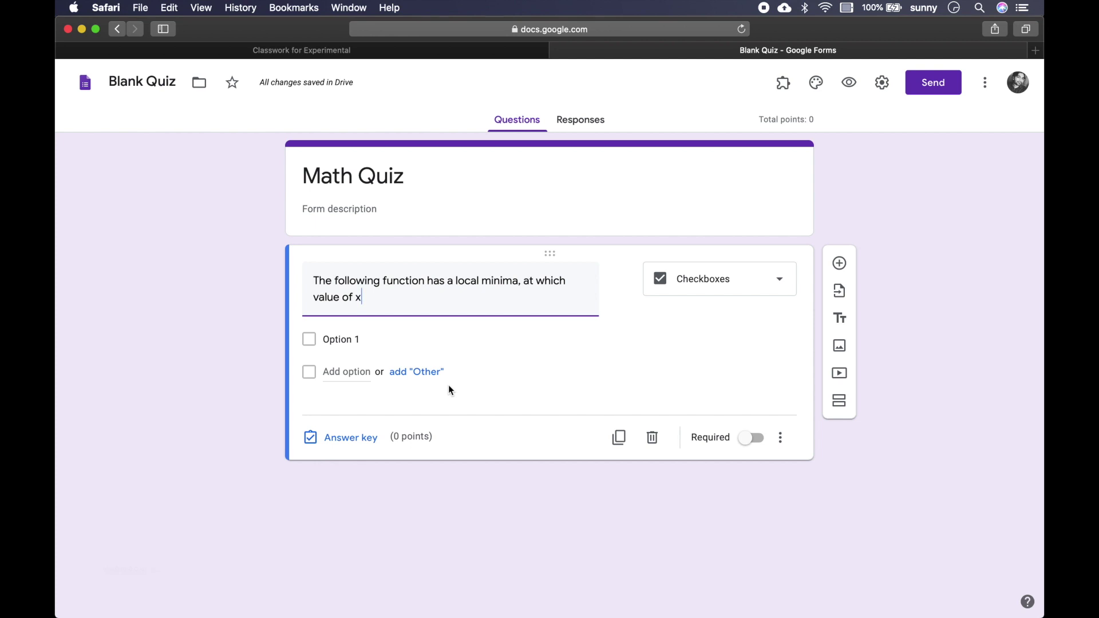
pyautogui.moveTo(525, 286)
pyautogui.click(627, 286)
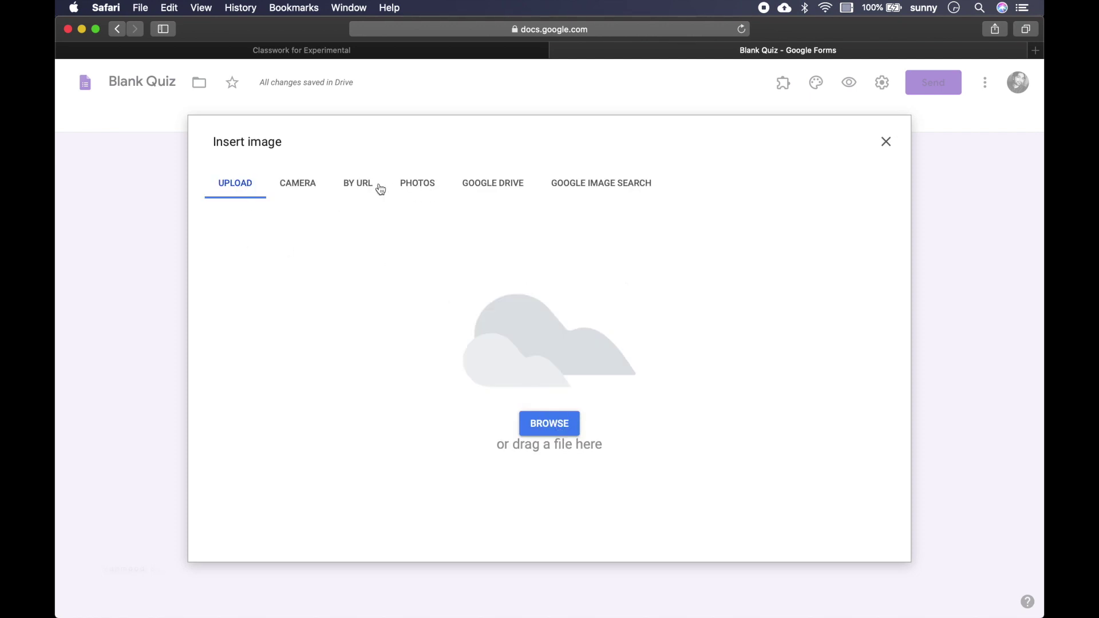
# - Choose to insert the question image By URL
pyautogui.click(358, 188)
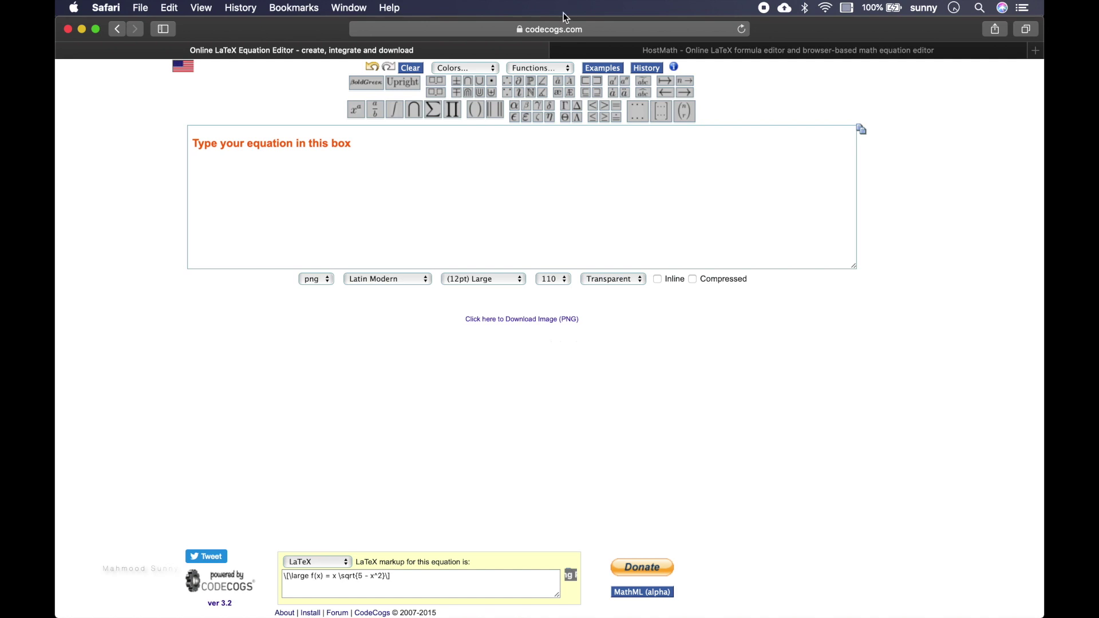
# - Set CodeCogs output to PNG, Latin Modern, (12pt) Large, 110 dpi, transparent background
pyautogui.click(573, 30)
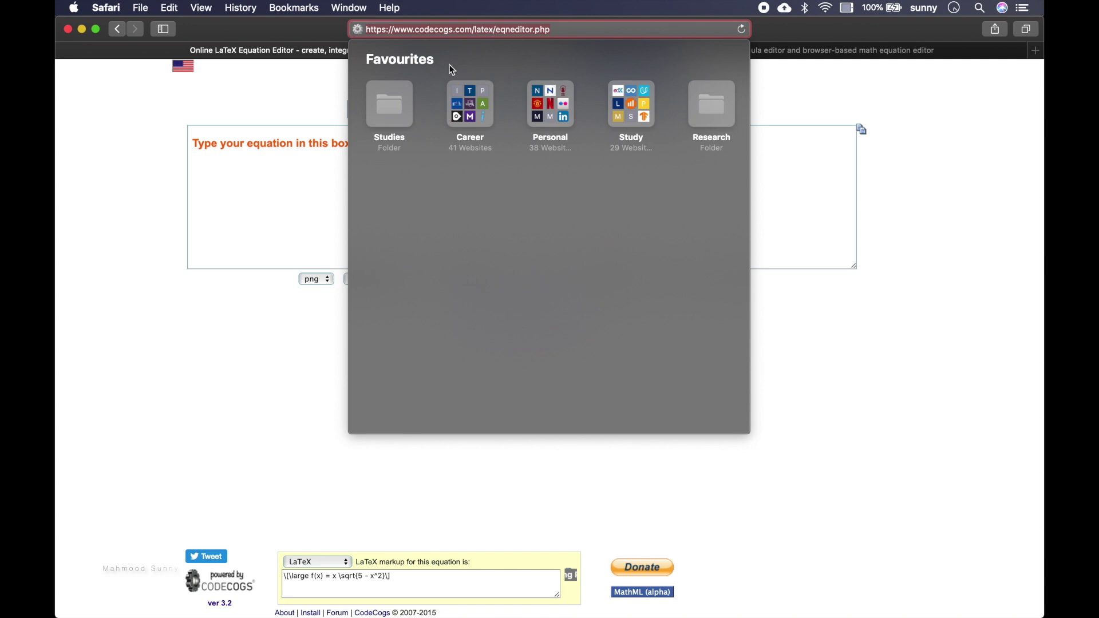
pyautogui.click(284, 92)
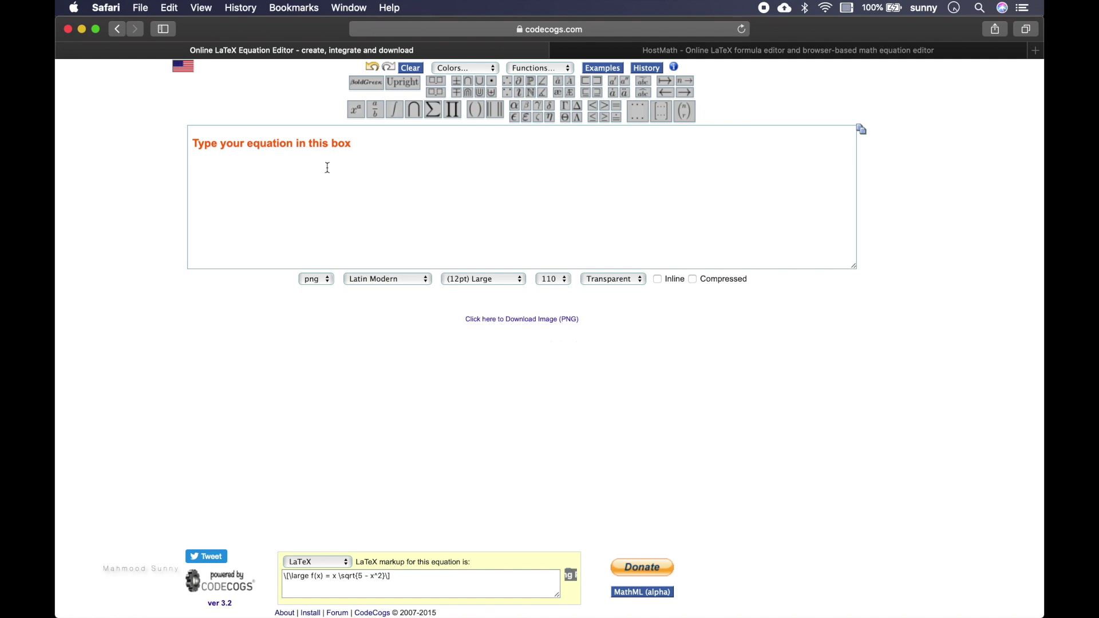
pyautogui.click(325, 282)
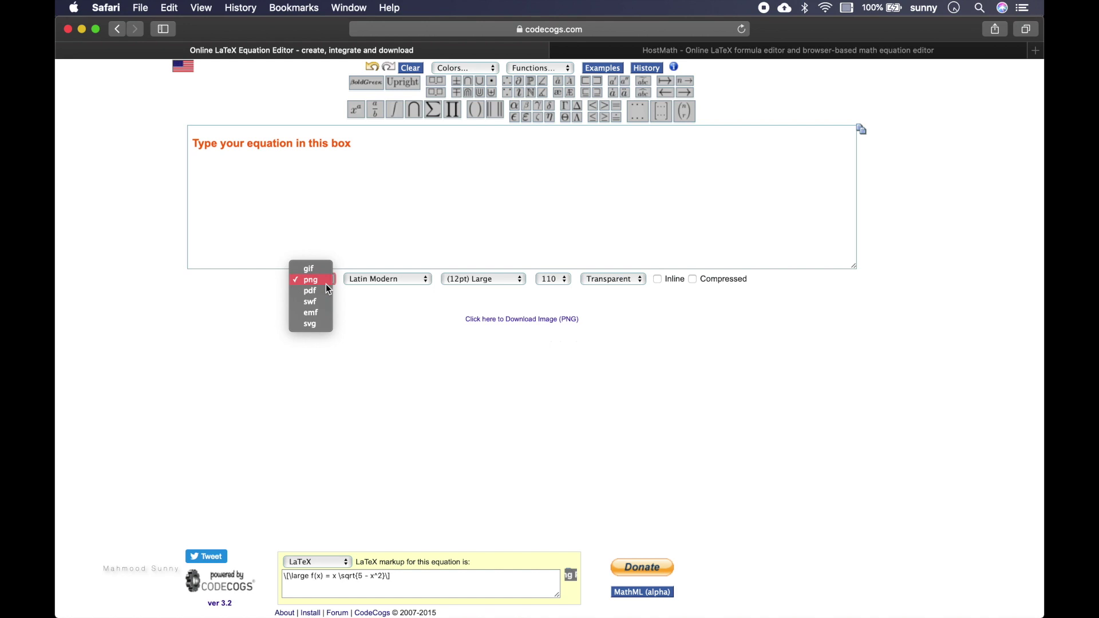
pyautogui.click(399, 325)
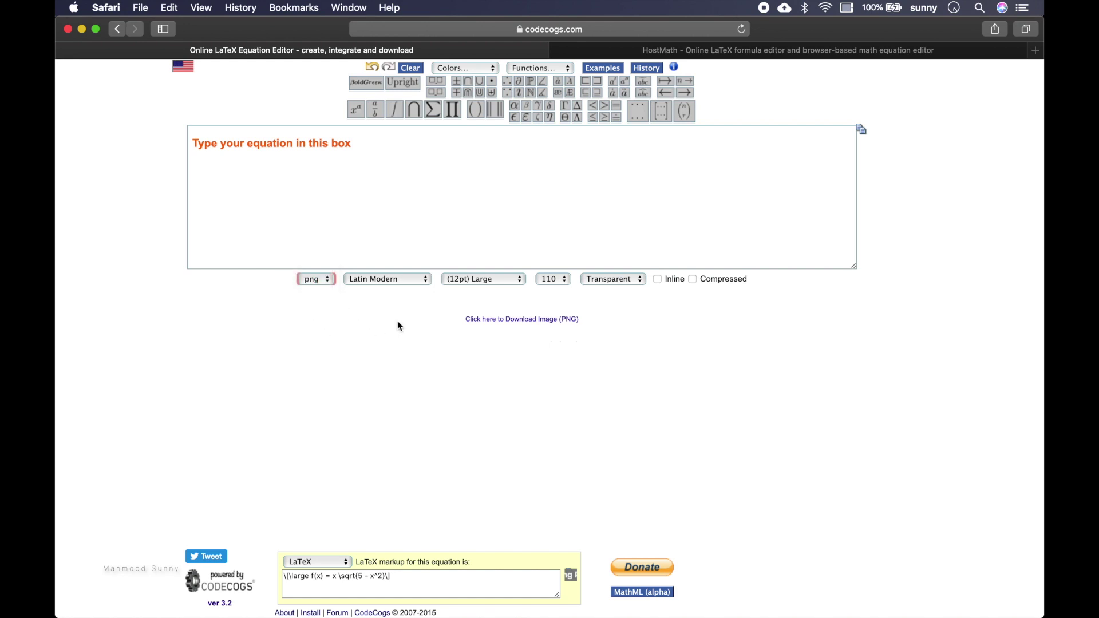
pyautogui.click(416, 281)
pyautogui.click(433, 295)
pyautogui.click(500, 279)
pyautogui.click(590, 301)
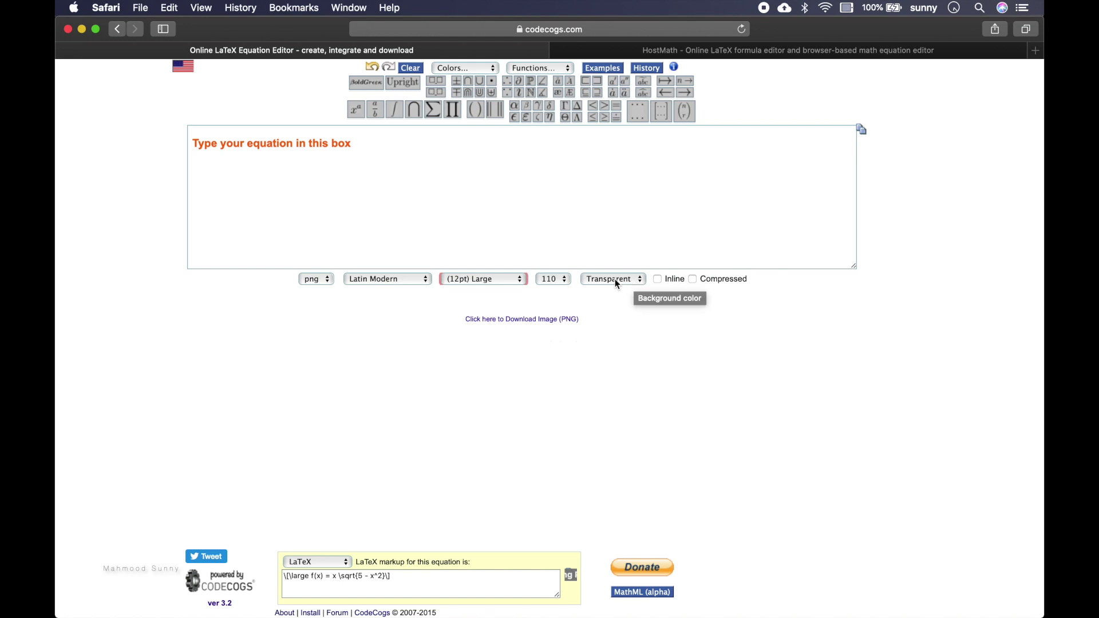
pyautogui.click(636, 285)
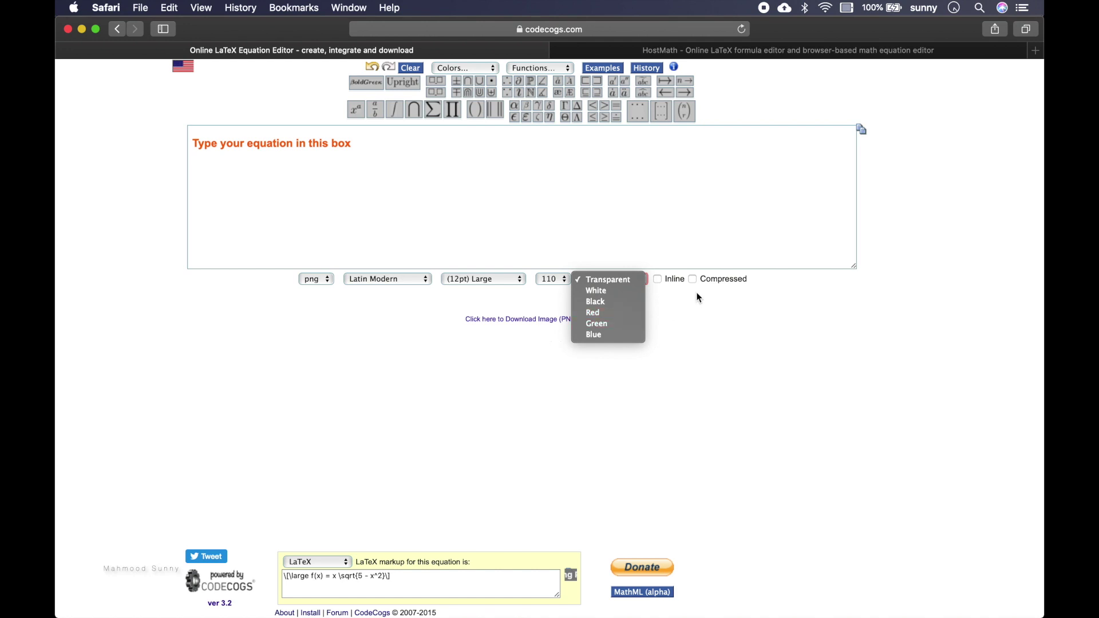
pyautogui.click(388, 144)
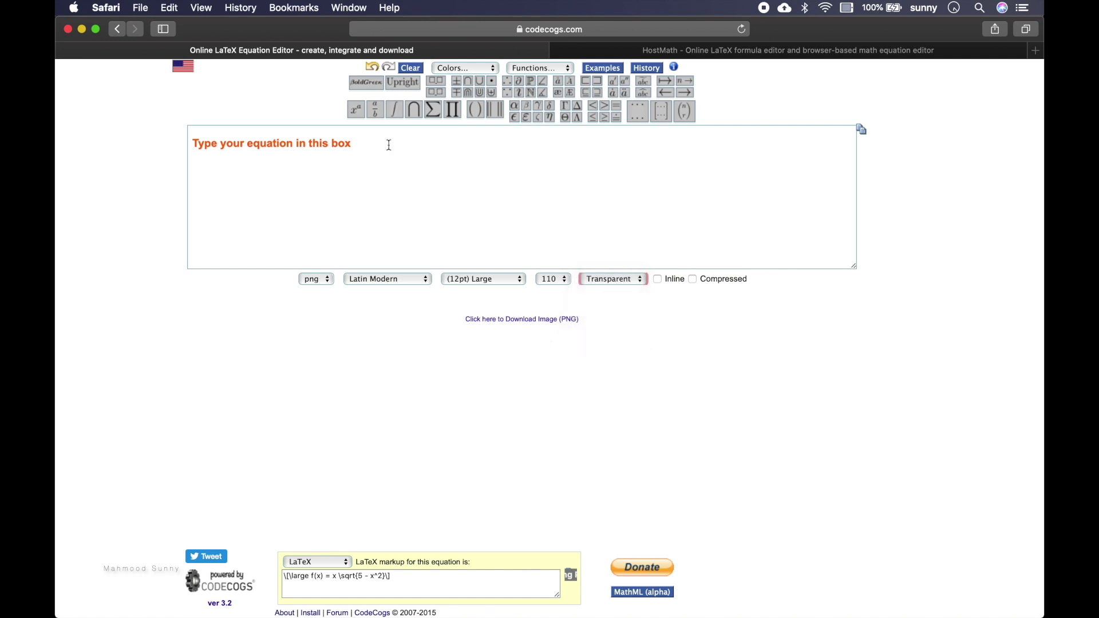
pyautogui.press('super+Tab')
pyautogui.press('super+Tab')
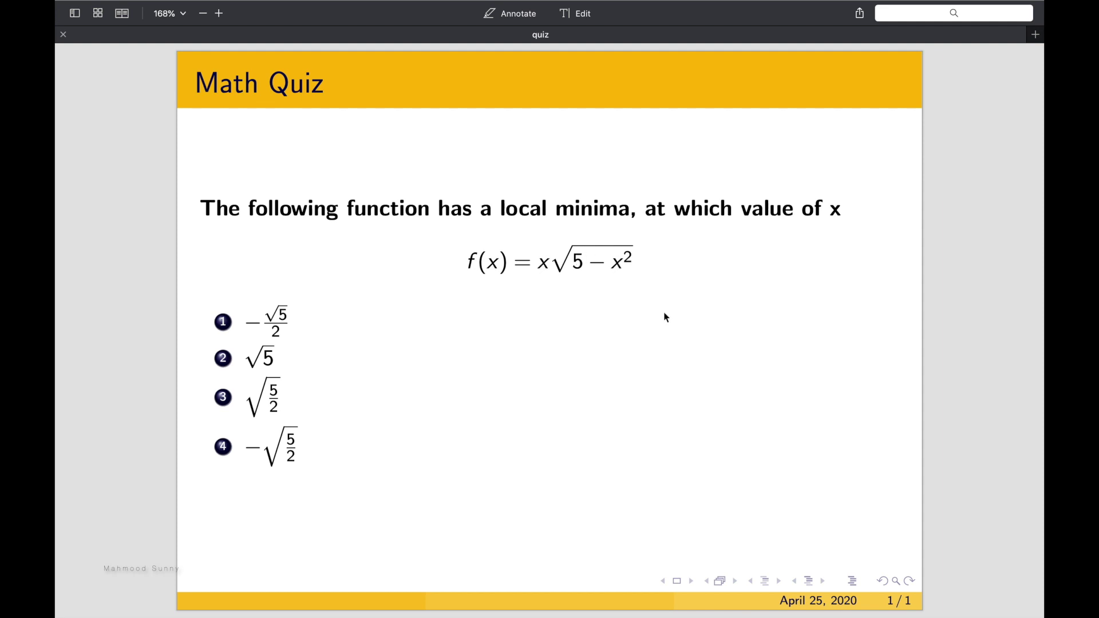
pyautogui.press('super+Tab')
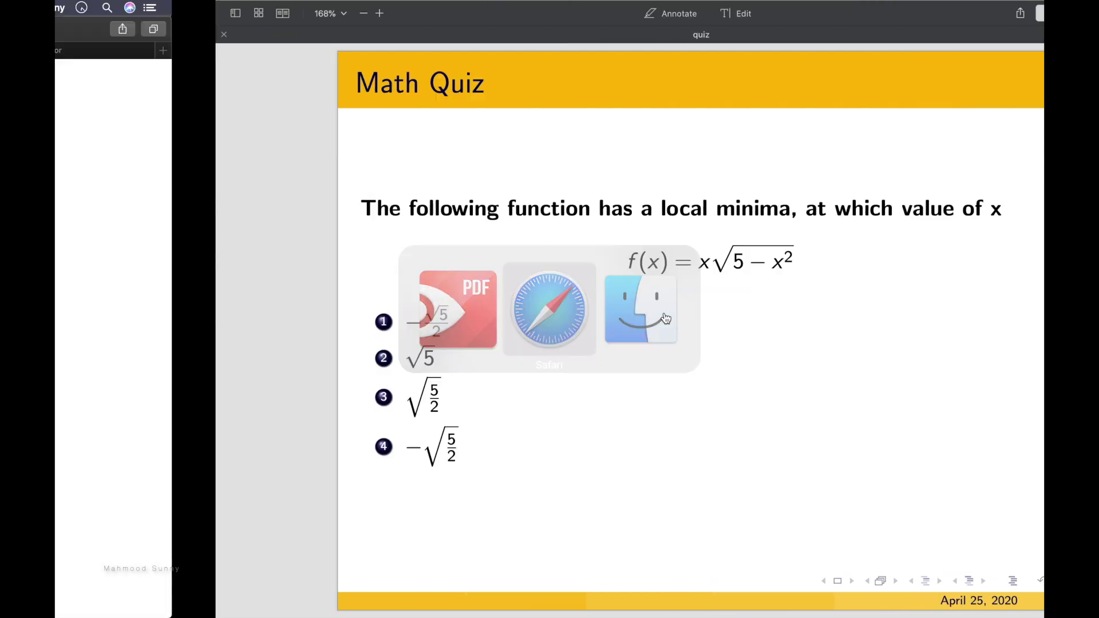
# - Render f(x) = x \sqrt{5 - x^2} in CodeCogs and copy the image address
pyautogui.write('f(x)')
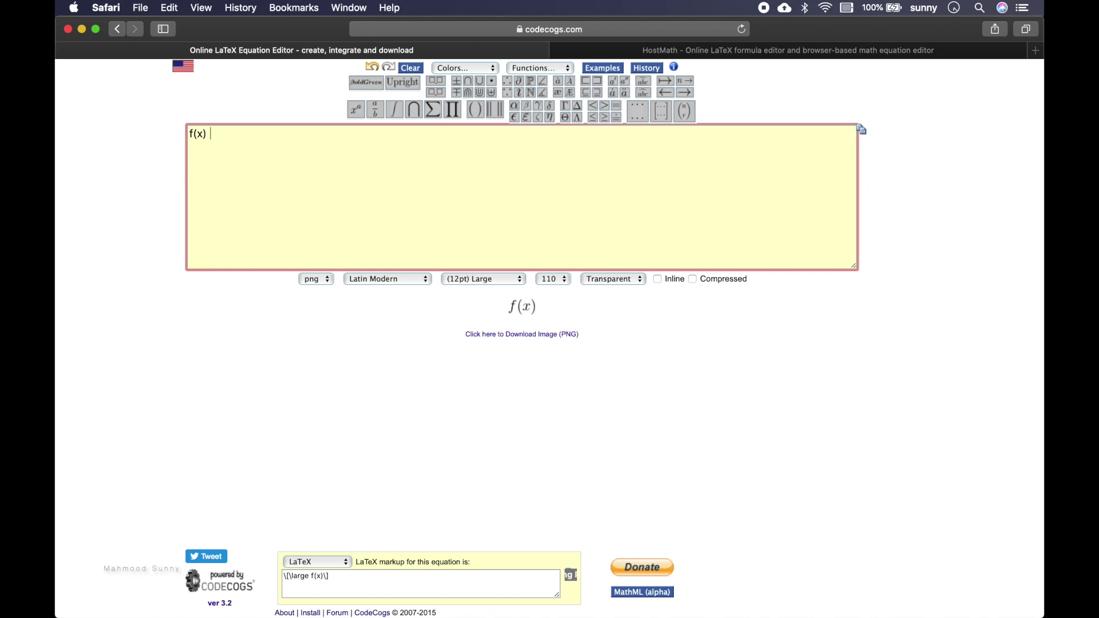
pyautogui.write(' =')
pyautogui.hotkey('ctrl', 'Right')
pyautogui.hotkey('ctrl', 'Left')
pyautogui.write('x \\sqrt')
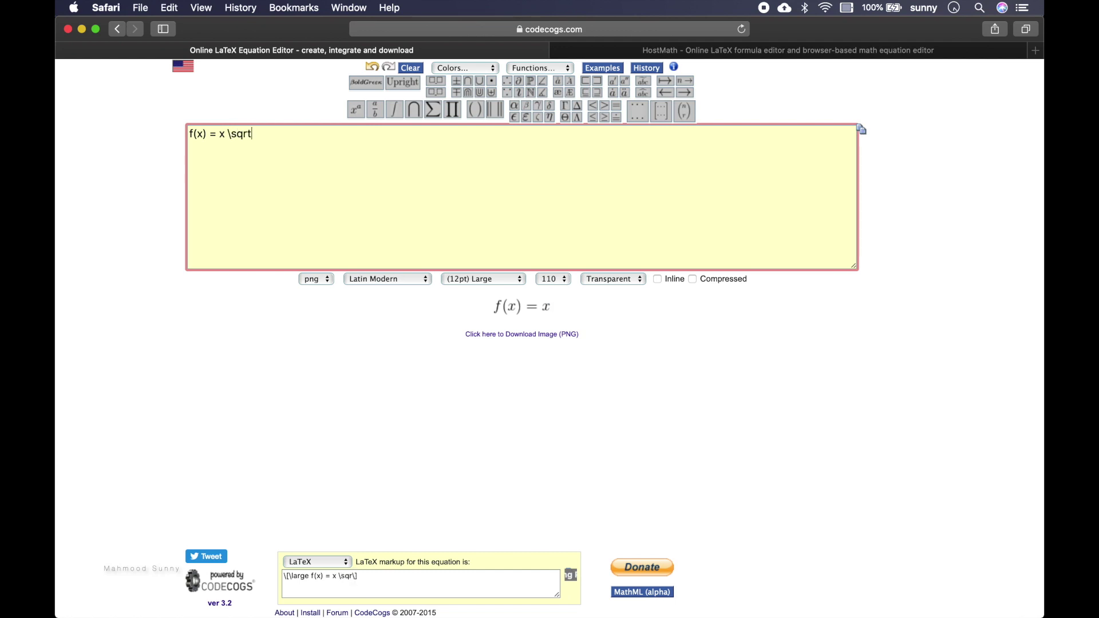
pyautogui.write('{5}')
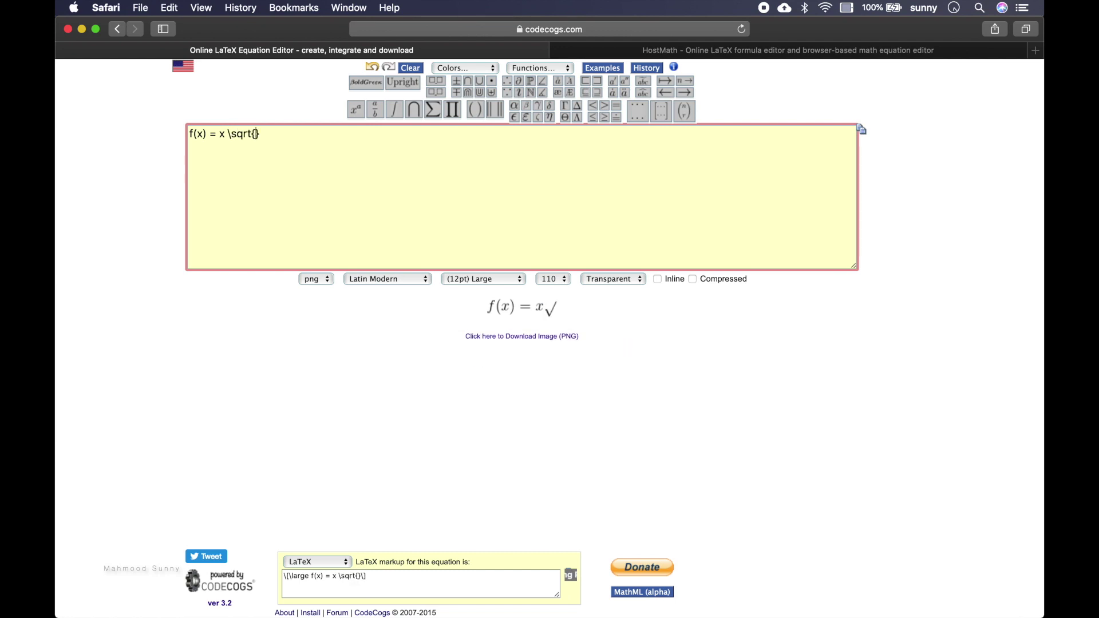
pyautogui.write(' - x')
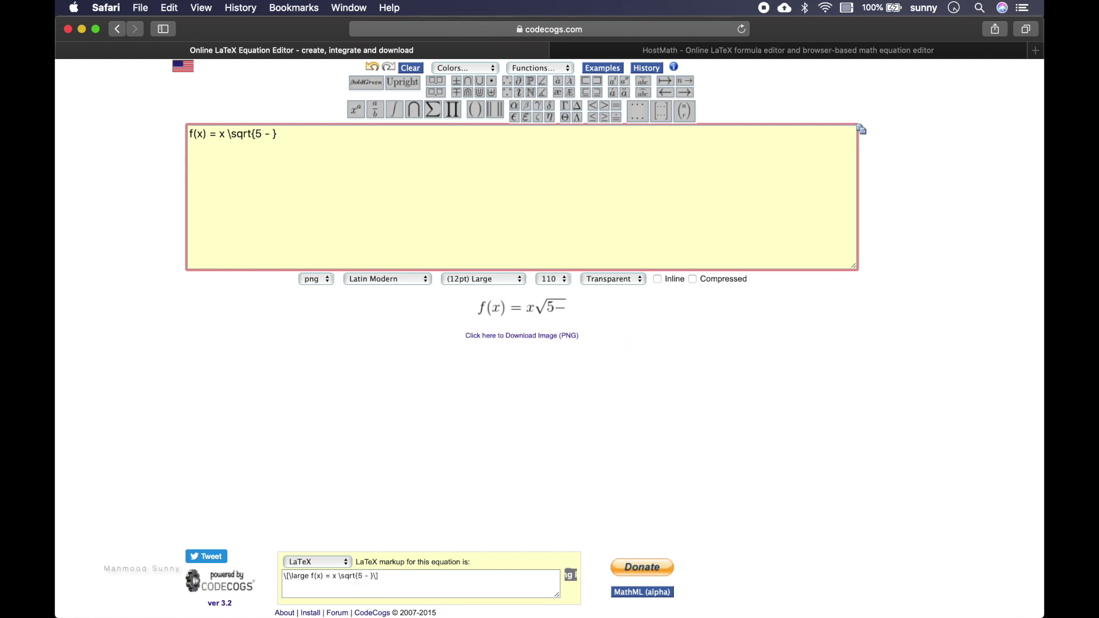
pyautogui.write('^2')
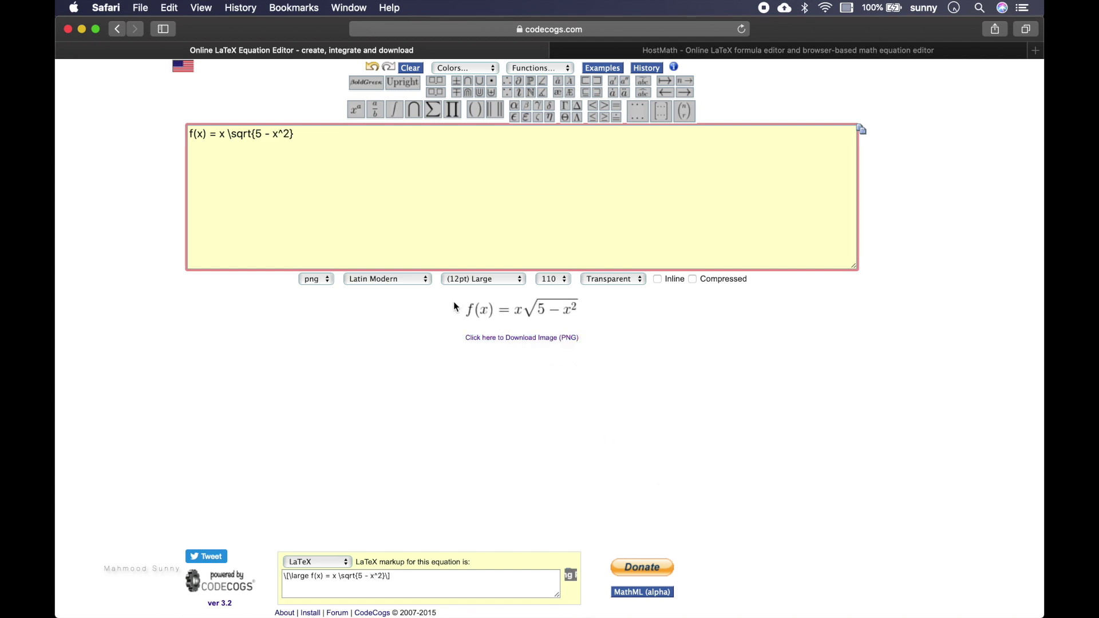
pyautogui.rightClick(538, 316)
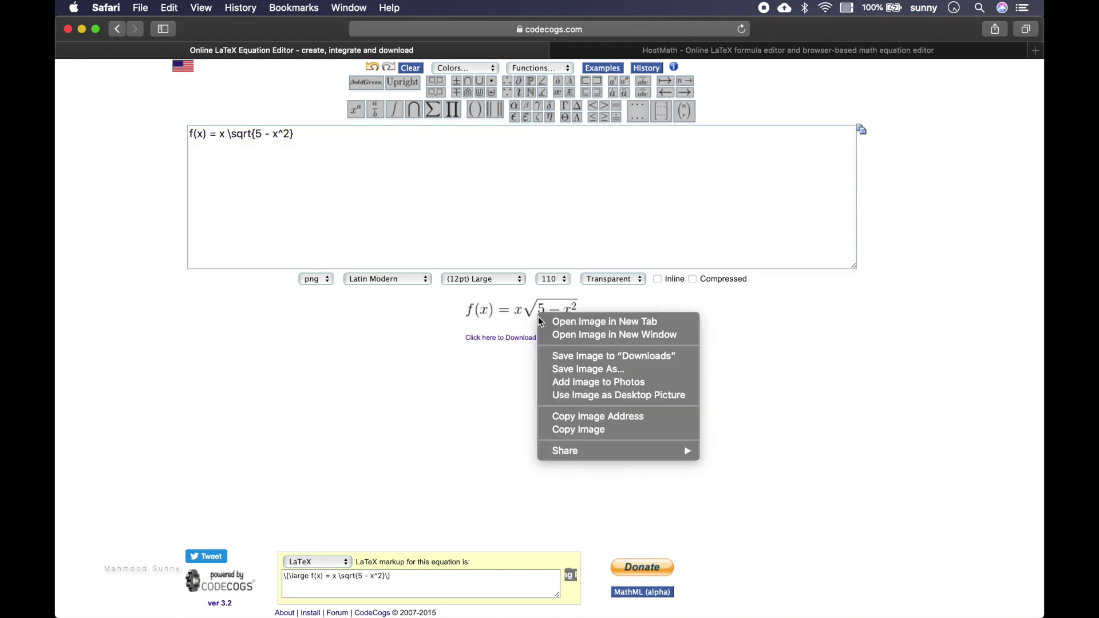
pyautogui.click(597, 418)
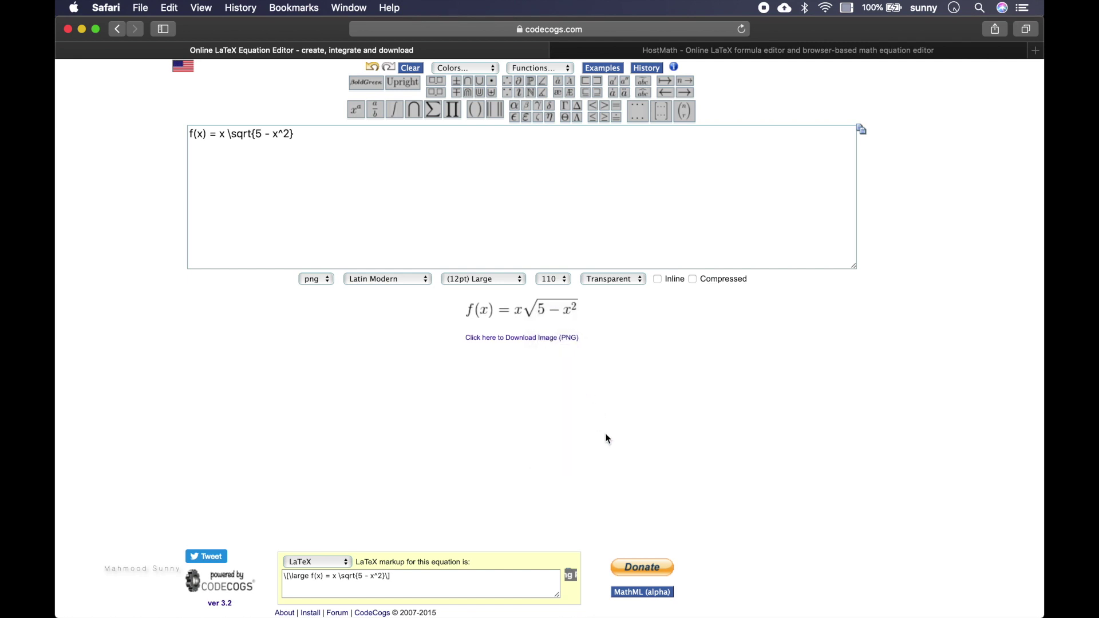
pyautogui.press('super+grave')
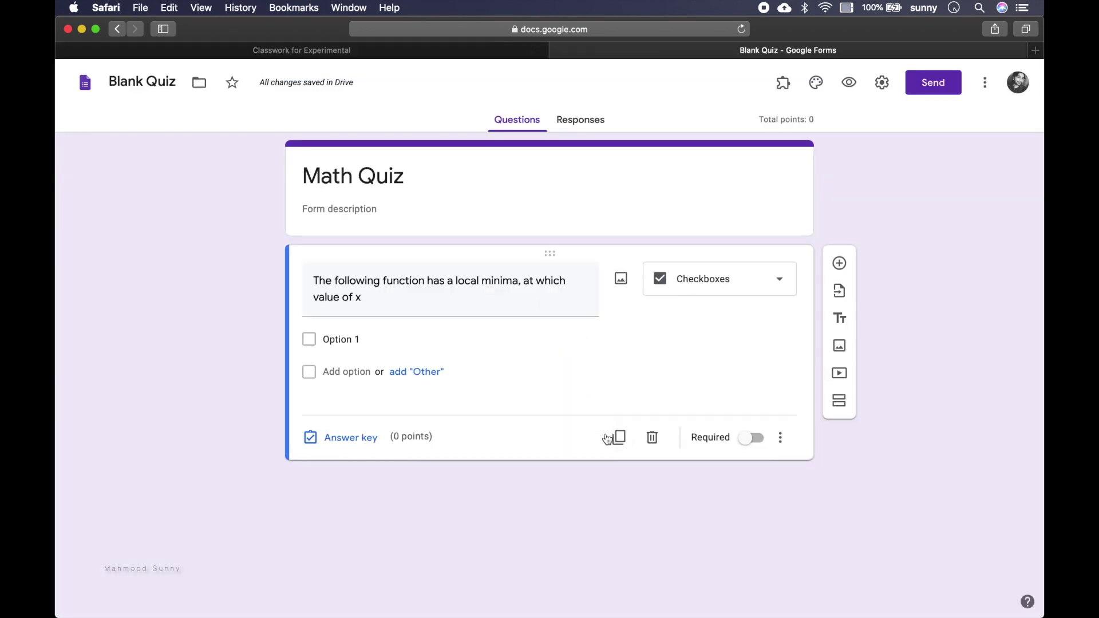
# - Insert the equation image into the question via its pasted URL, then preview the form
pyautogui.click(621, 281)
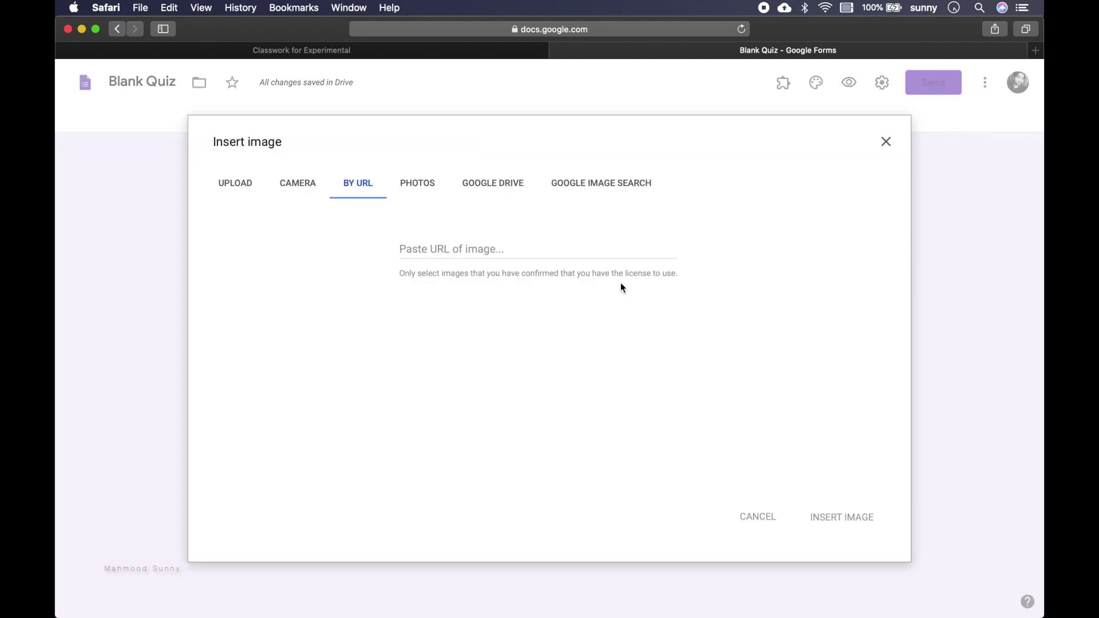
pyautogui.click(448, 245)
pyautogui.press('super+v')
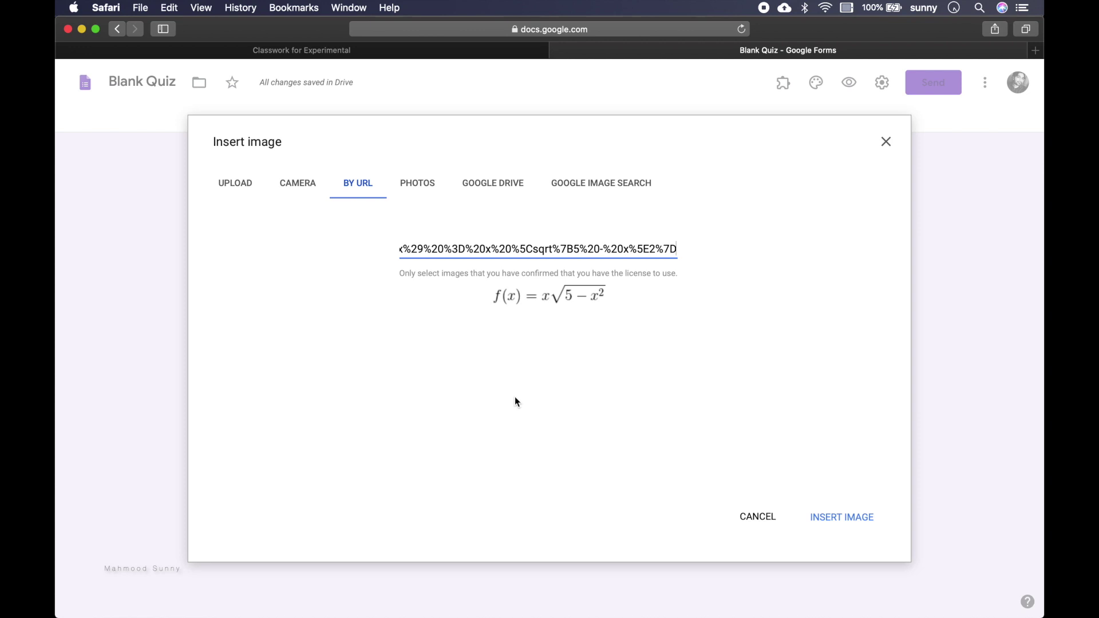
pyautogui.click(528, 297)
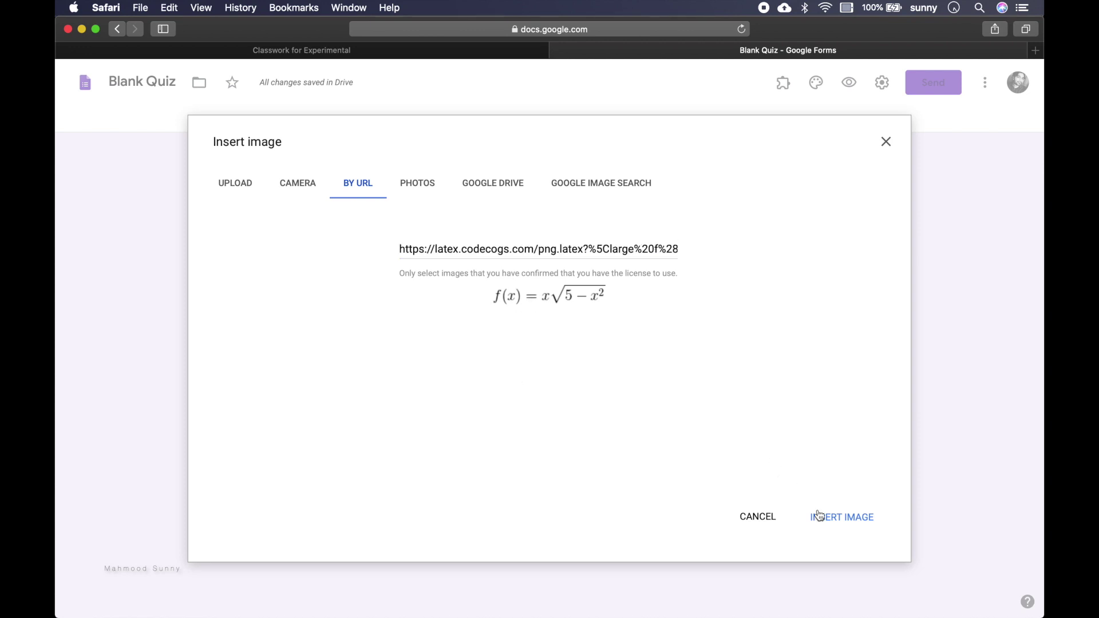
pyautogui.click(835, 521)
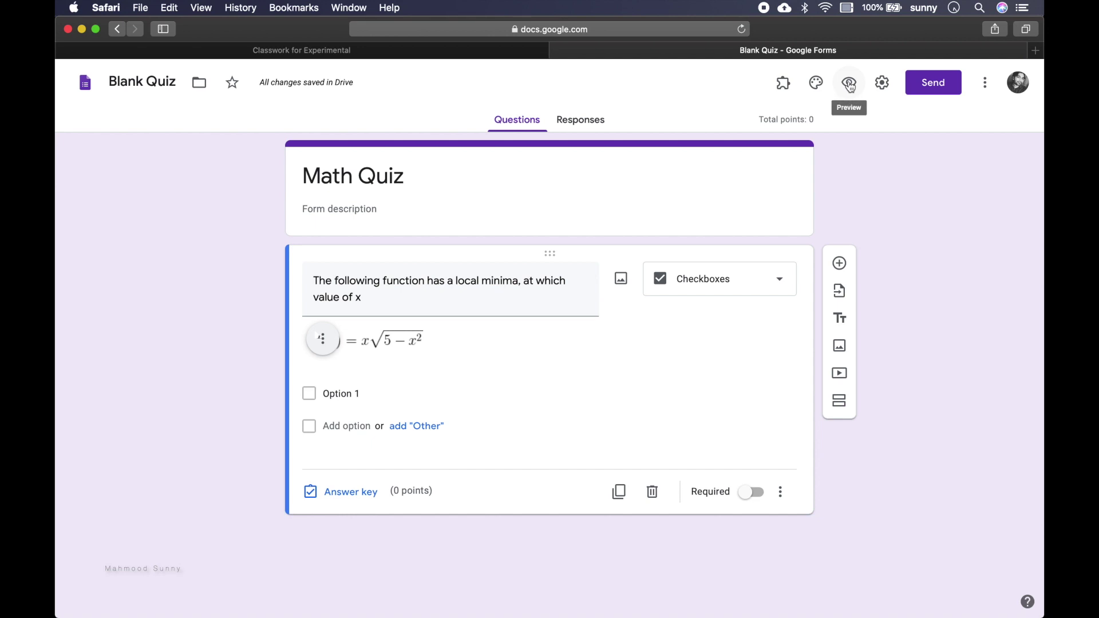
pyautogui.click(850, 85)
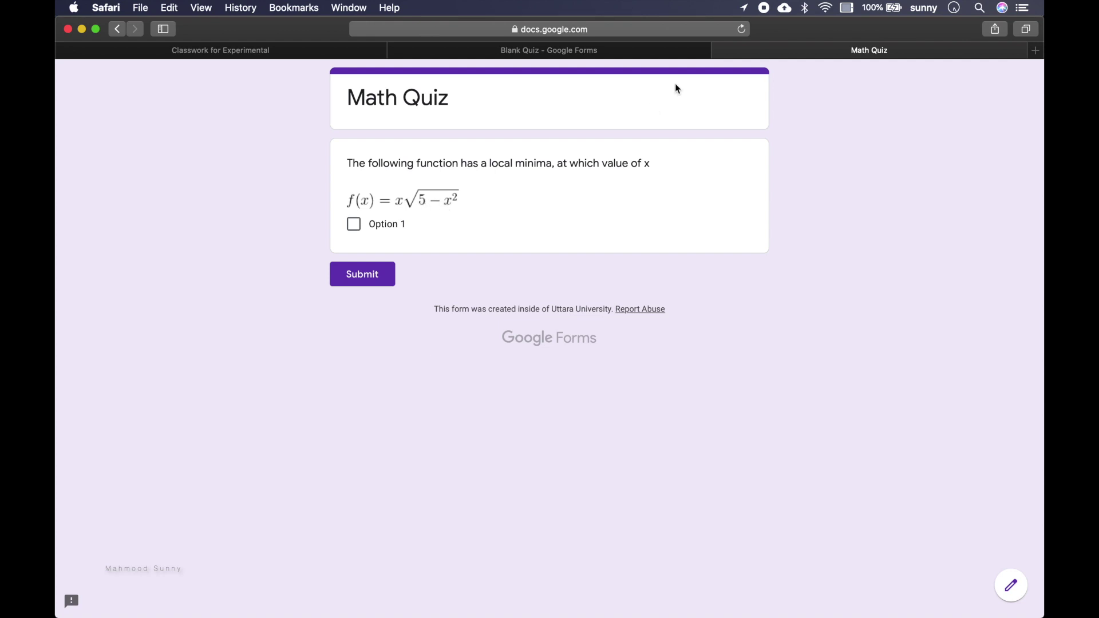
# - Close the preview, select the Option 1 text, and return to the LaTeX editor
pyautogui.click(720, 50)
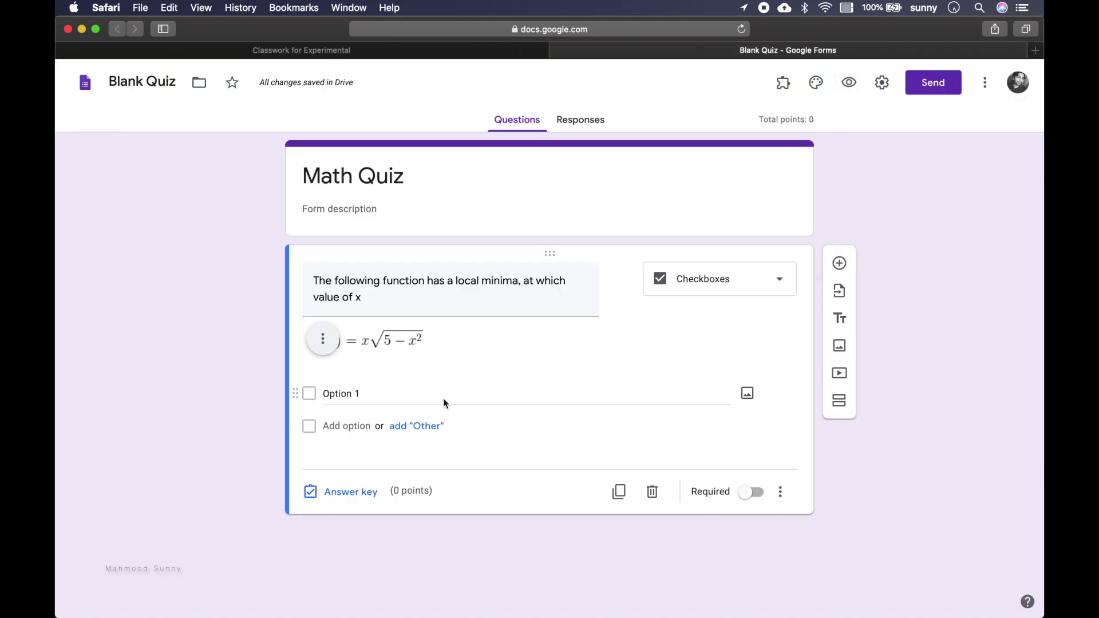
pyautogui.click(388, 390)
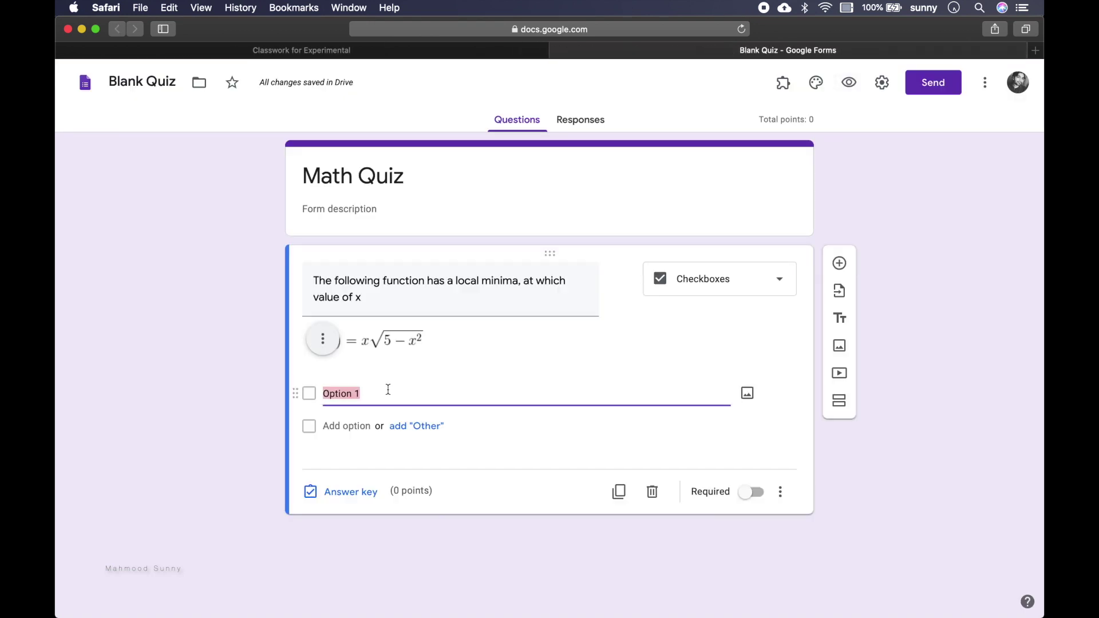
pyautogui.press('super+Tab')
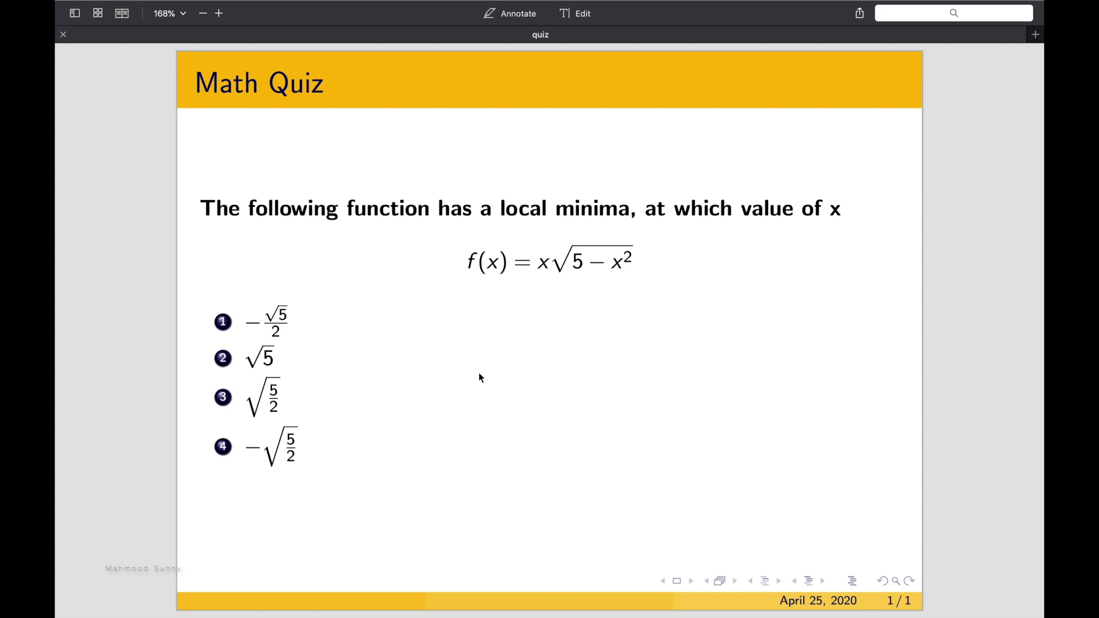
pyautogui.press('super+Tab')
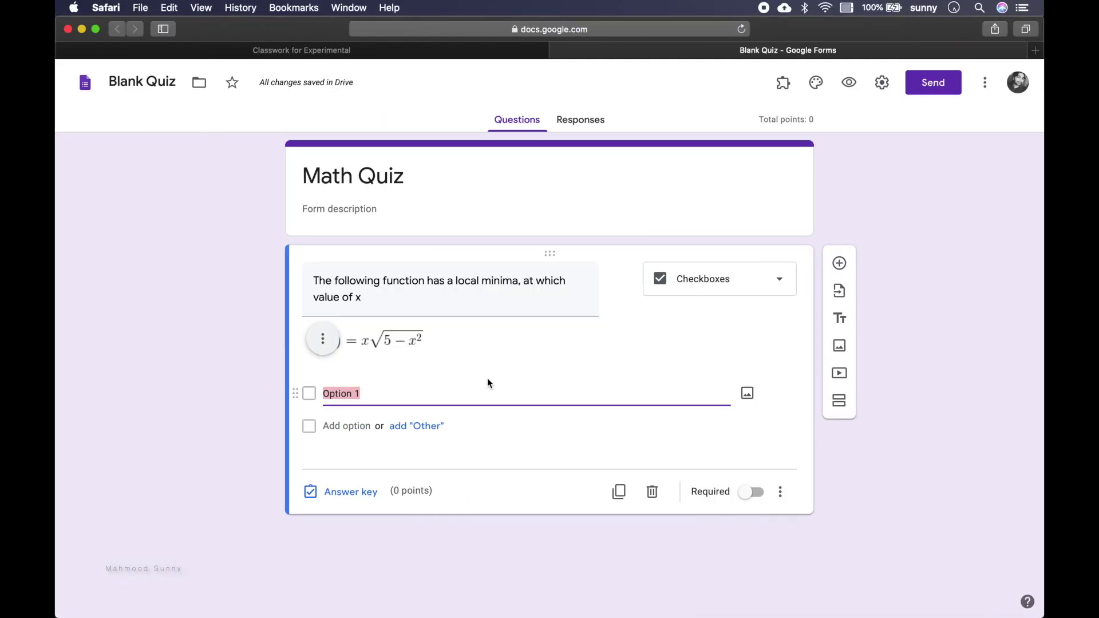
pyautogui.press('super+grave')
# - Replace the equation with a negative fraction skeleton, - \frac{}{}
pyautogui.click(403, 141)
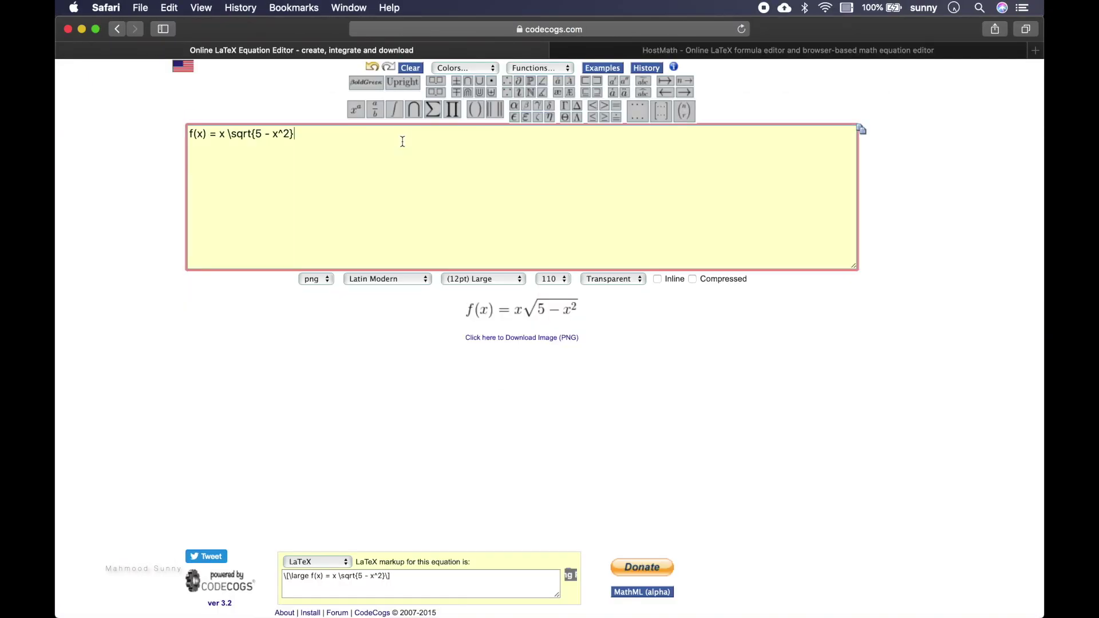
pyautogui.press('super+a')
pyautogui.write('-')
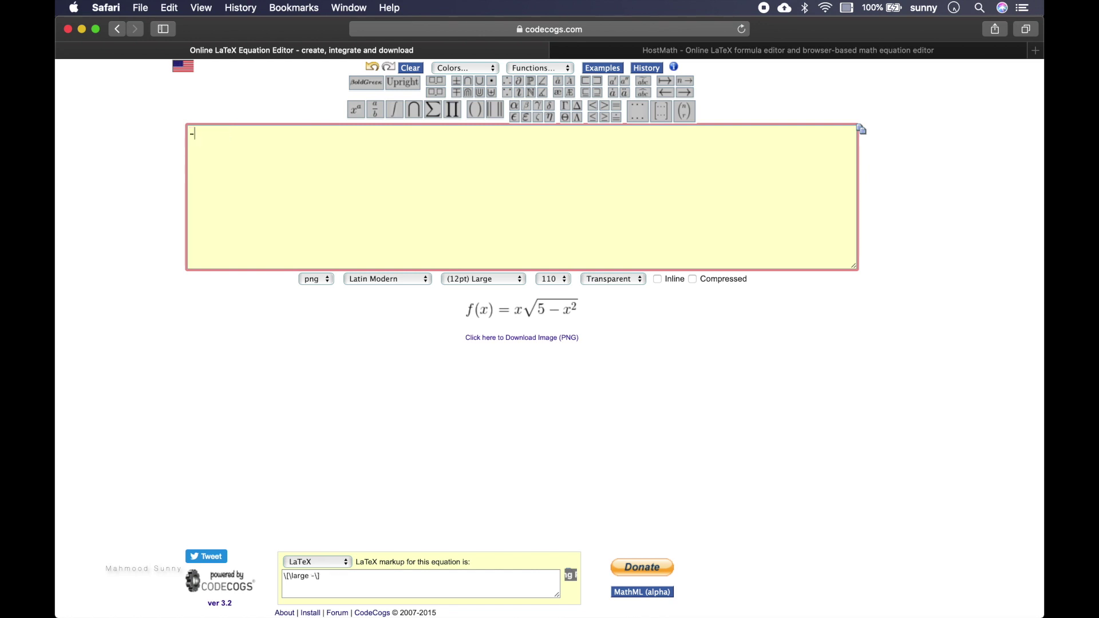
pyautogui.press('super+Tab')
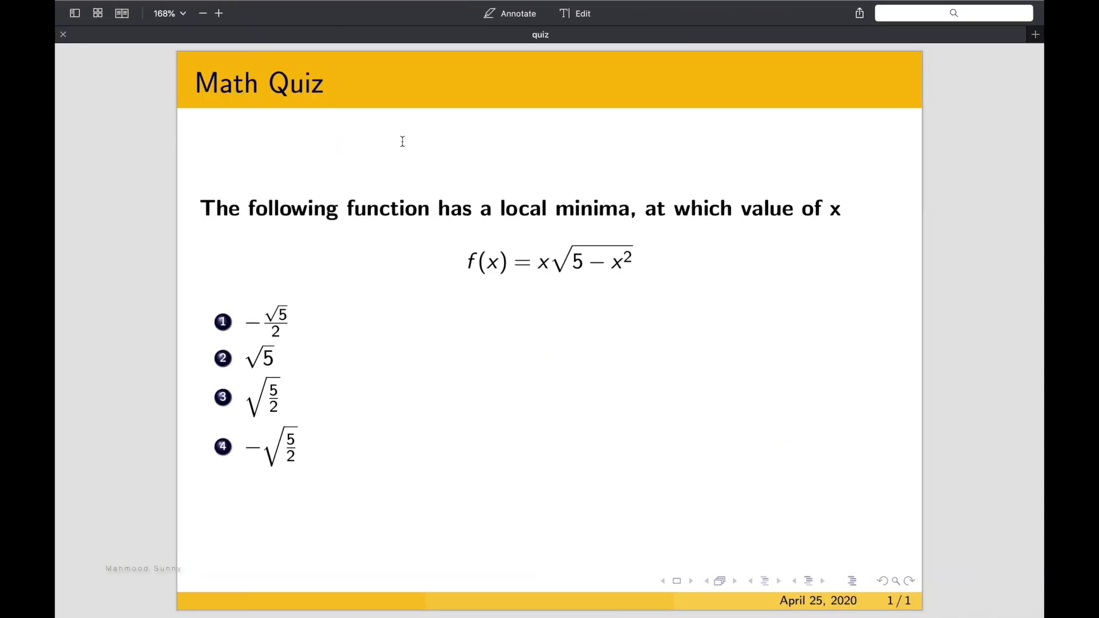
pyautogui.press('super+Tab')
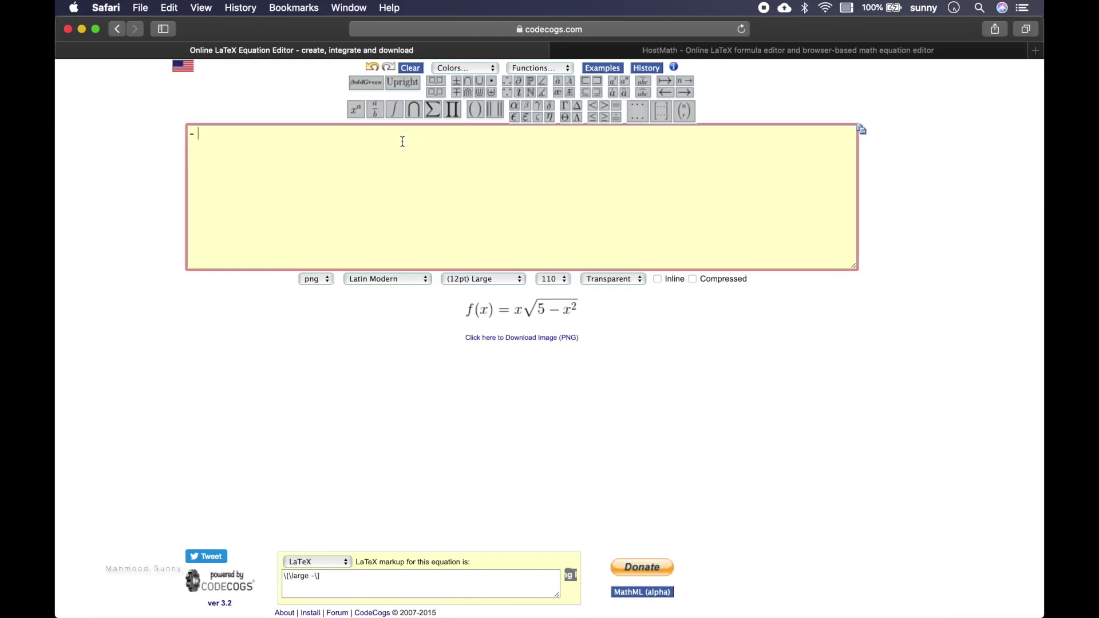
pyautogui.write('rac{}{}')
pyautogui.press('Left')
pyautogui.press('Left')
pyautogui.press('Left')
# - Fill in numerator \sqrt{5} and denominator 2 to render −√5/2, then bring up the image menu
pyautogui.press('super+Tab')
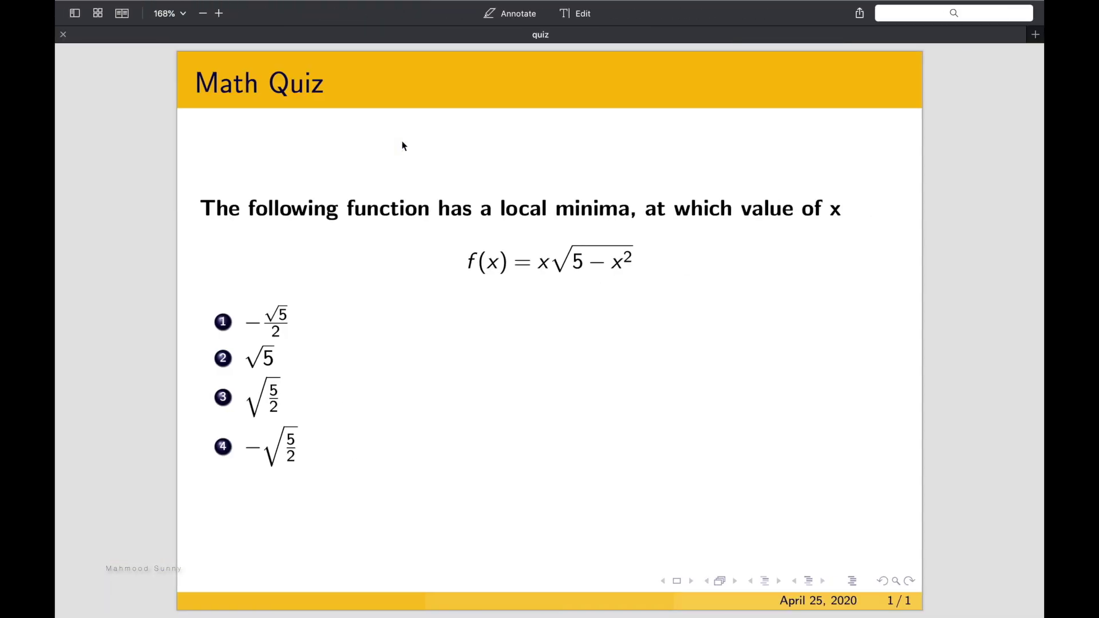
pyautogui.press('super+Tab')
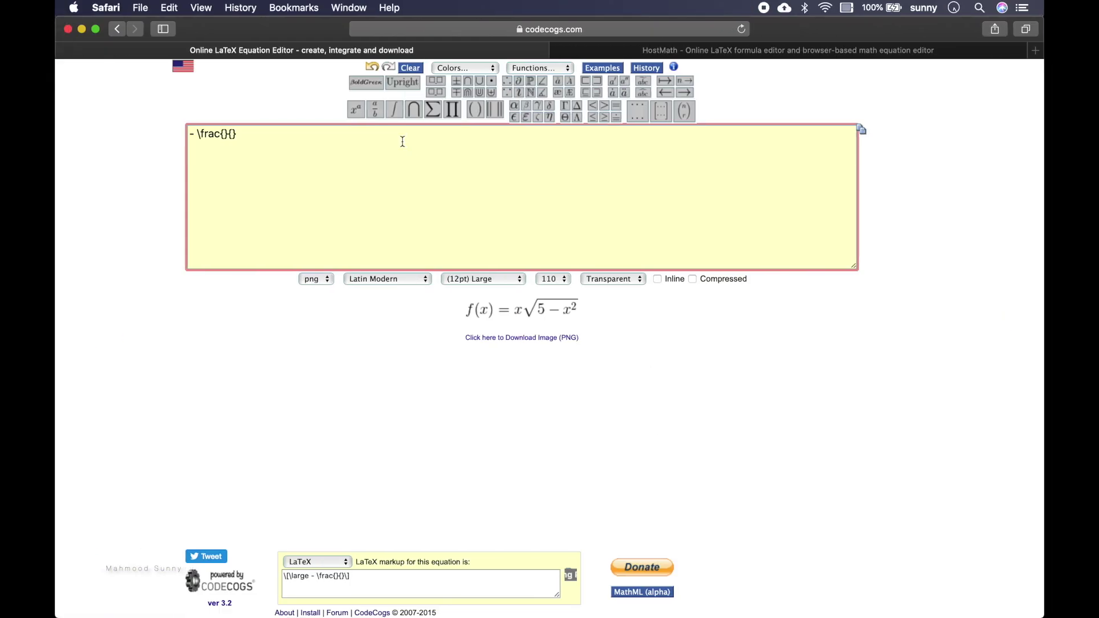
pyautogui.write('\\sqr')
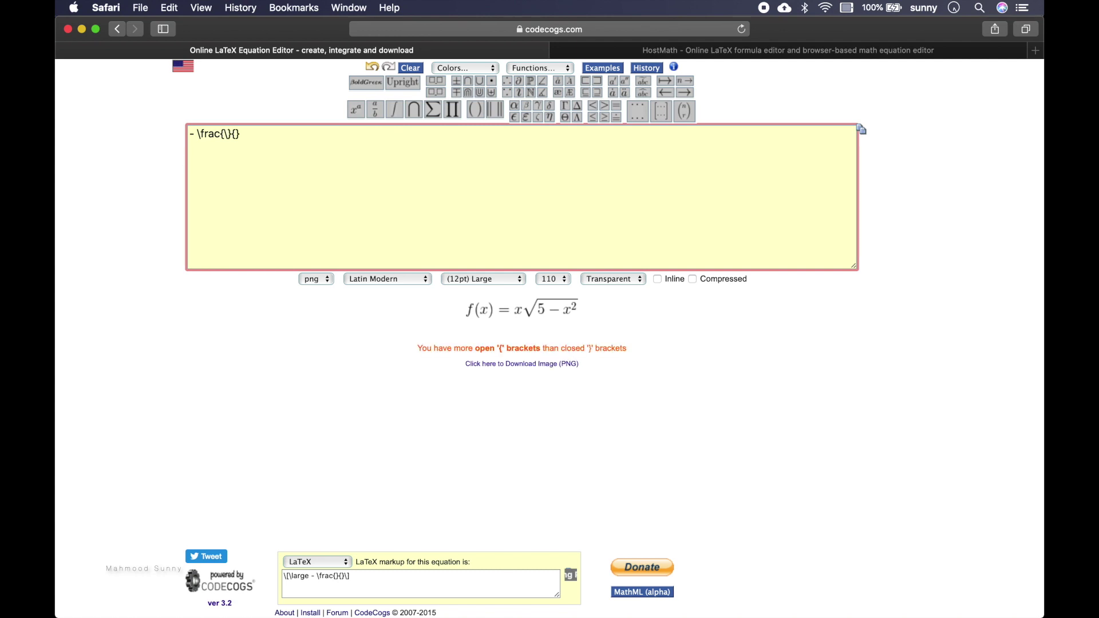
pyautogui.write('t')
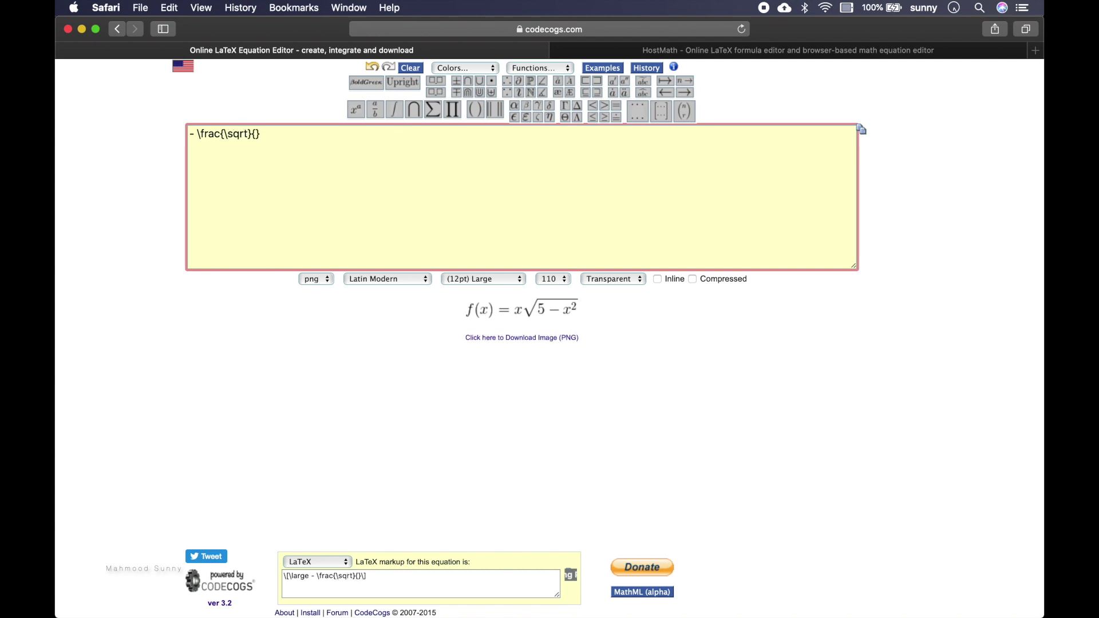
pyautogui.write('{5')
pyautogui.press('Right')
pyautogui.press('Right')
pyautogui.hotkey('ctrl', 'Right')
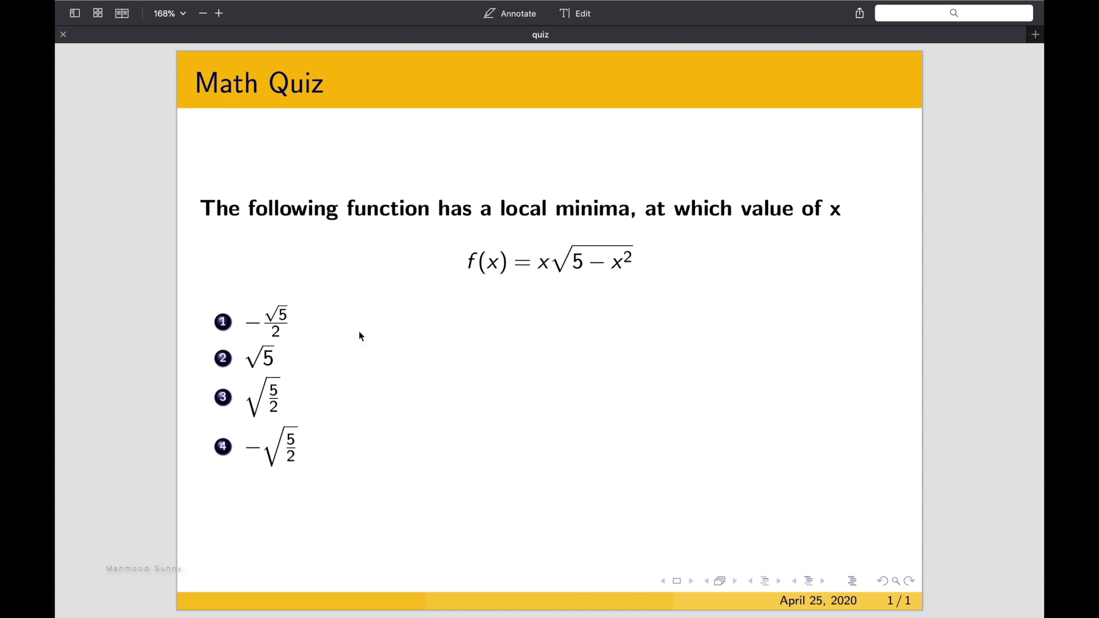
pyautogui.hotkey('ctrl', 'Left')
pyautogui.write('2')
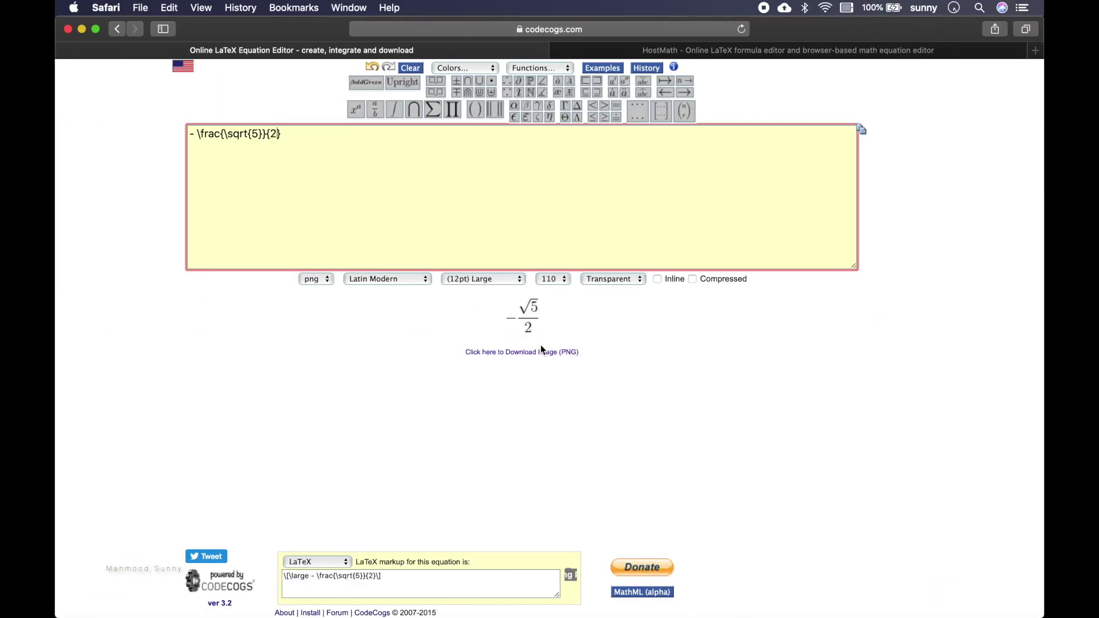
pyautogui.rightClick(528, 311)
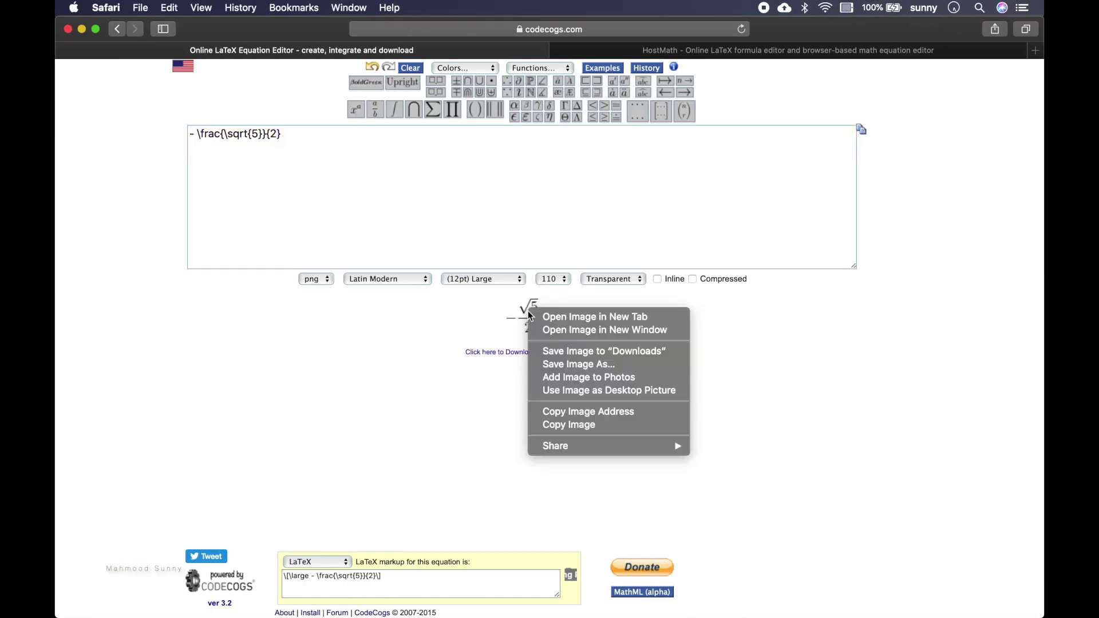
# - Insert the −√5/2 equation image into Option 1 by URL and add an empty Option 2
pyautogui.click(559, 414)
pyautogui.press('super+grave')
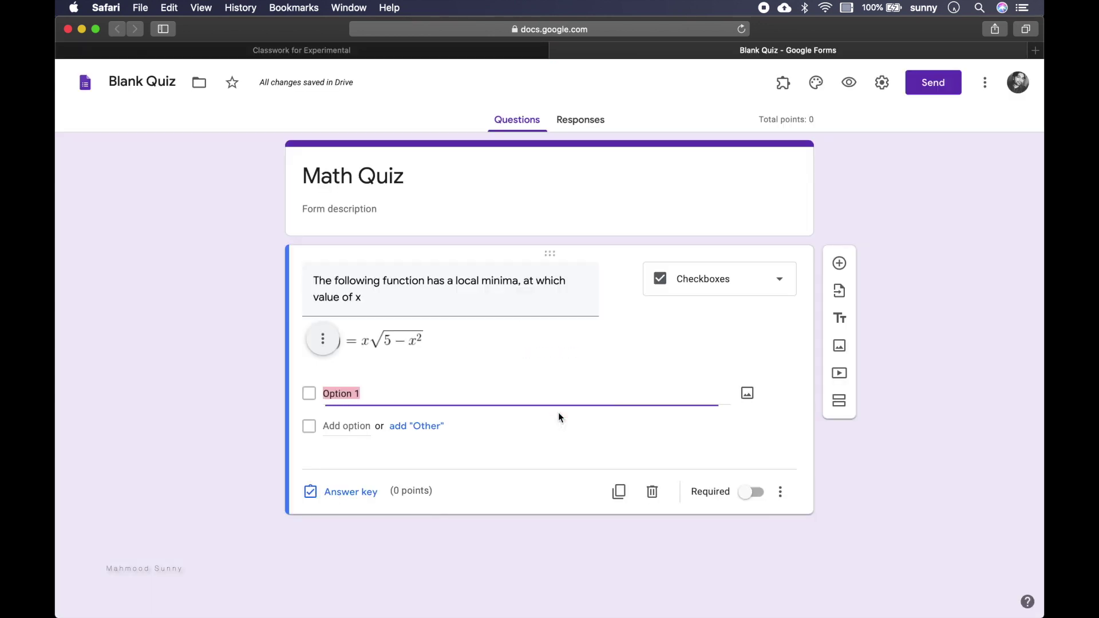
pyautogui.click(747, 393)
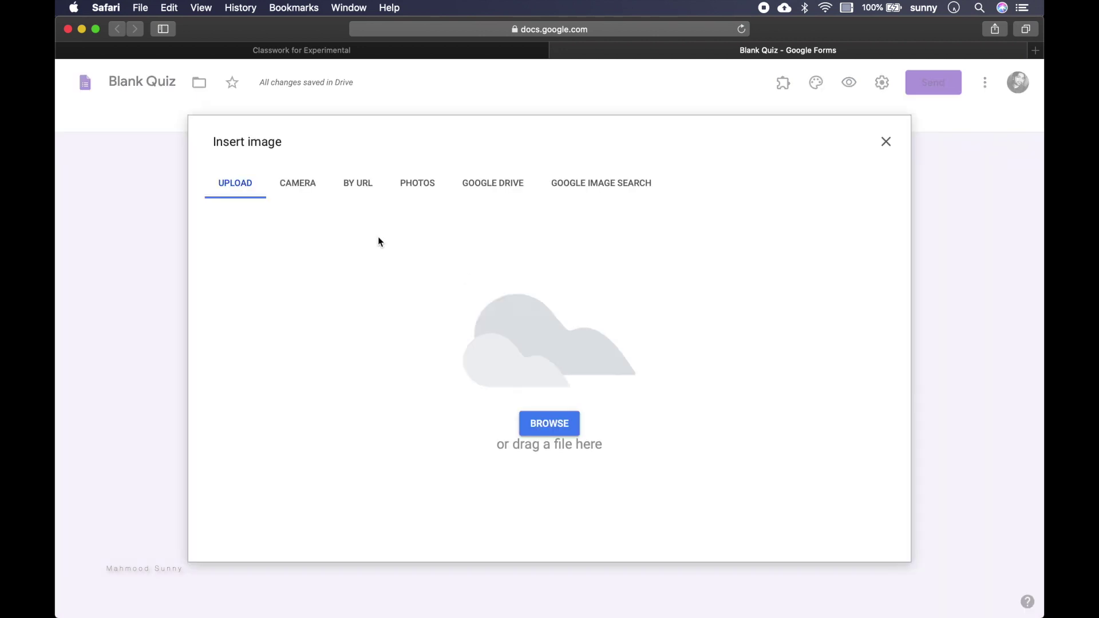
pyautogui.click(363, 189)
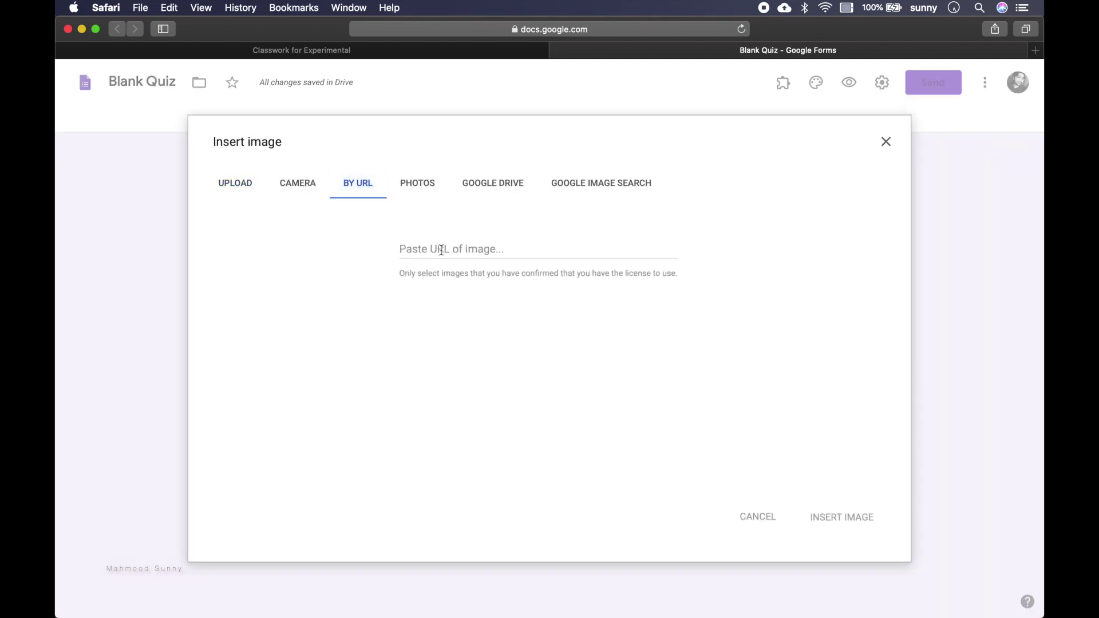
pyautogui.press('super+v')
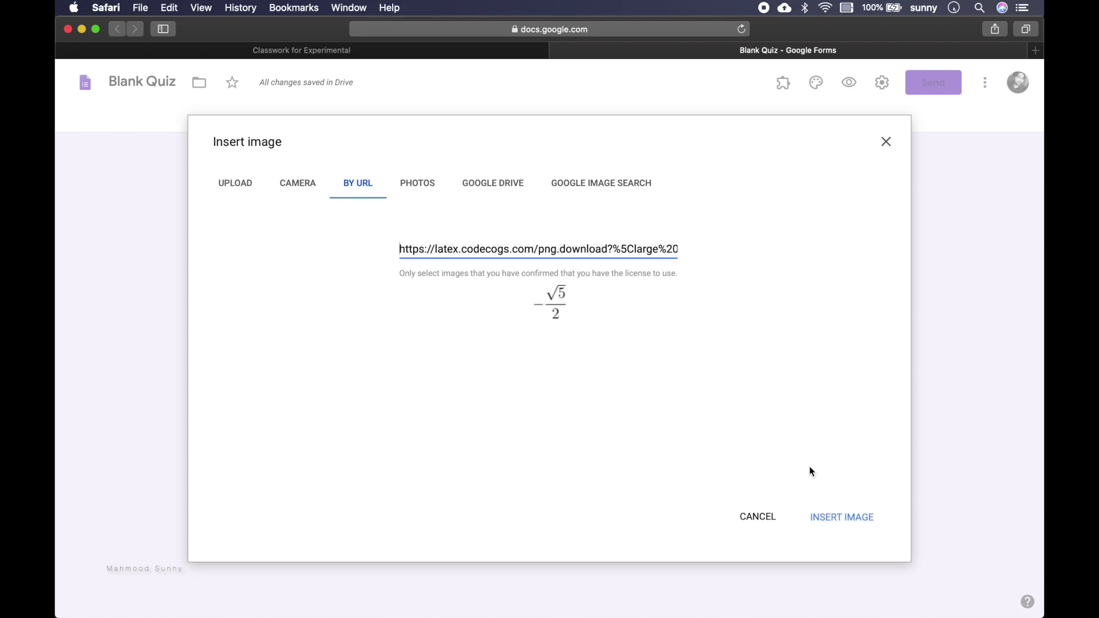
pyautogui.click(843, 519)
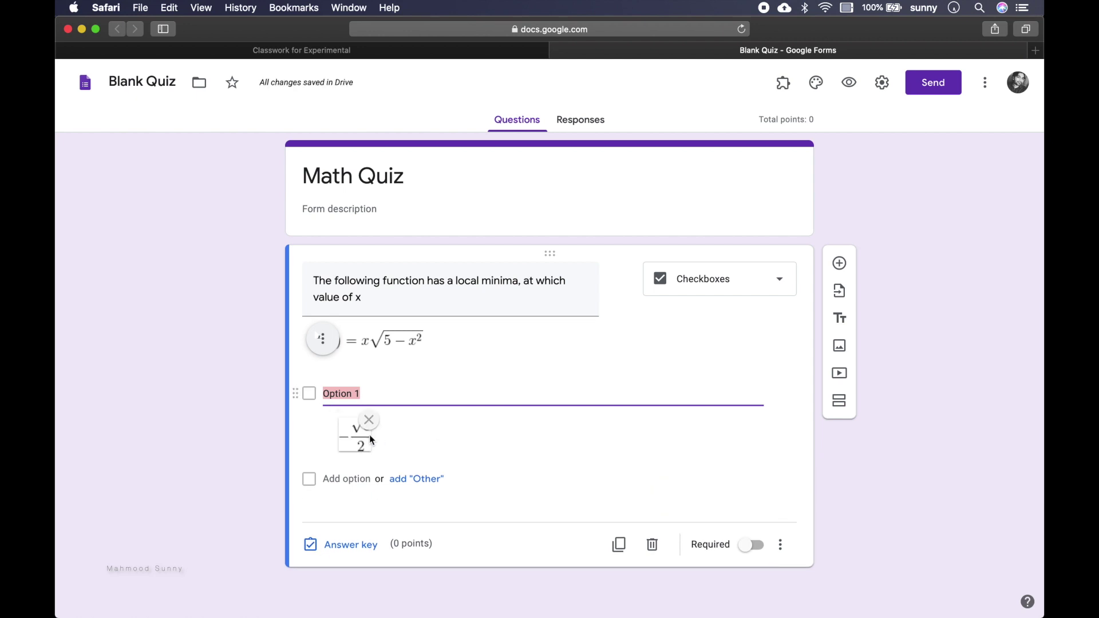
pyautogui.click(367, 479)
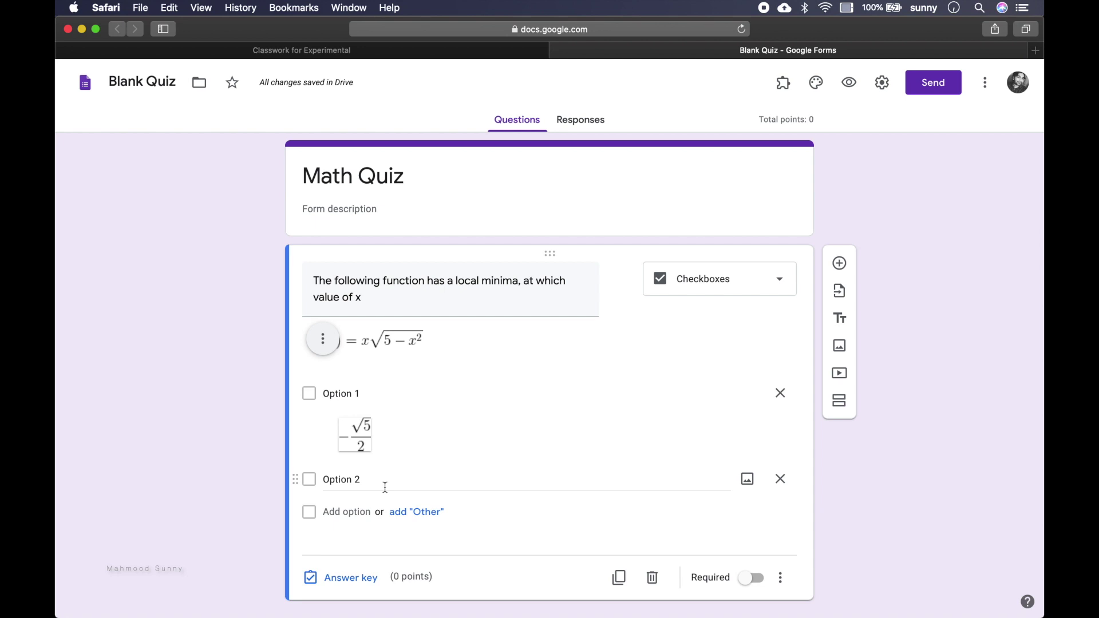
# - Render \sqrt{5} as a PNG in CodeCogs and copy the √5 image's address
pyautogui.press('super+grave')
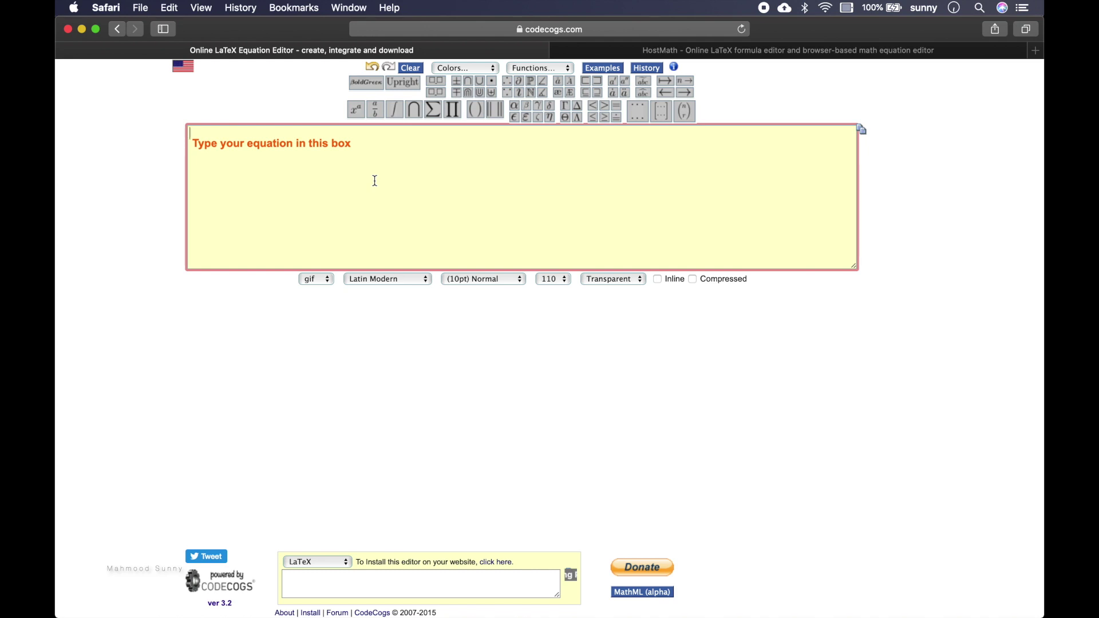
pyautogui.write('\\sqrt')
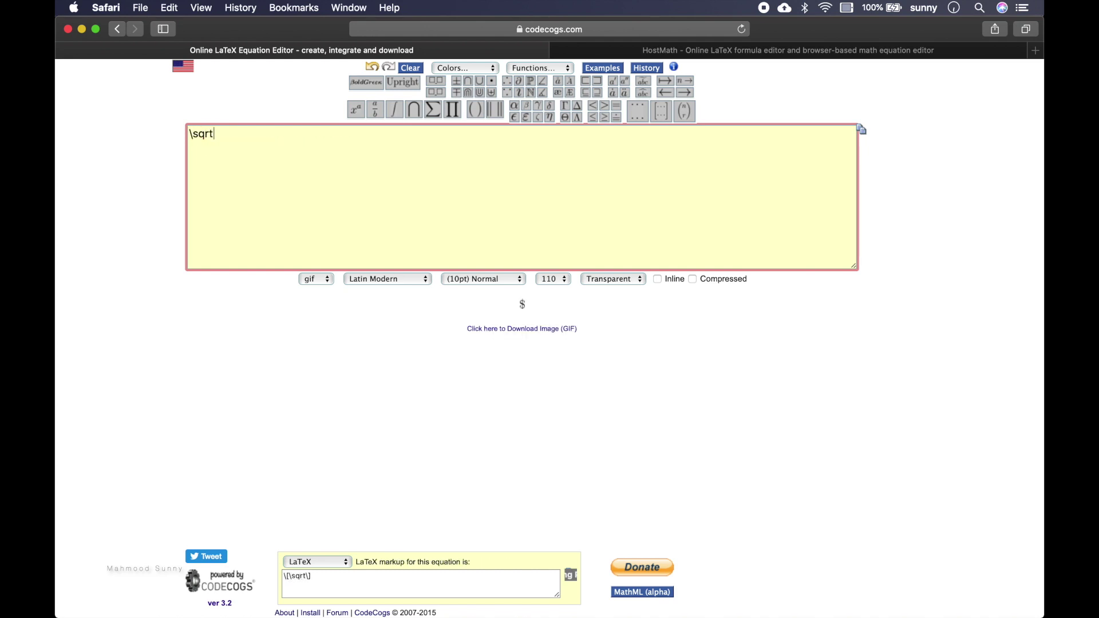
pyautogui.write('{5}')
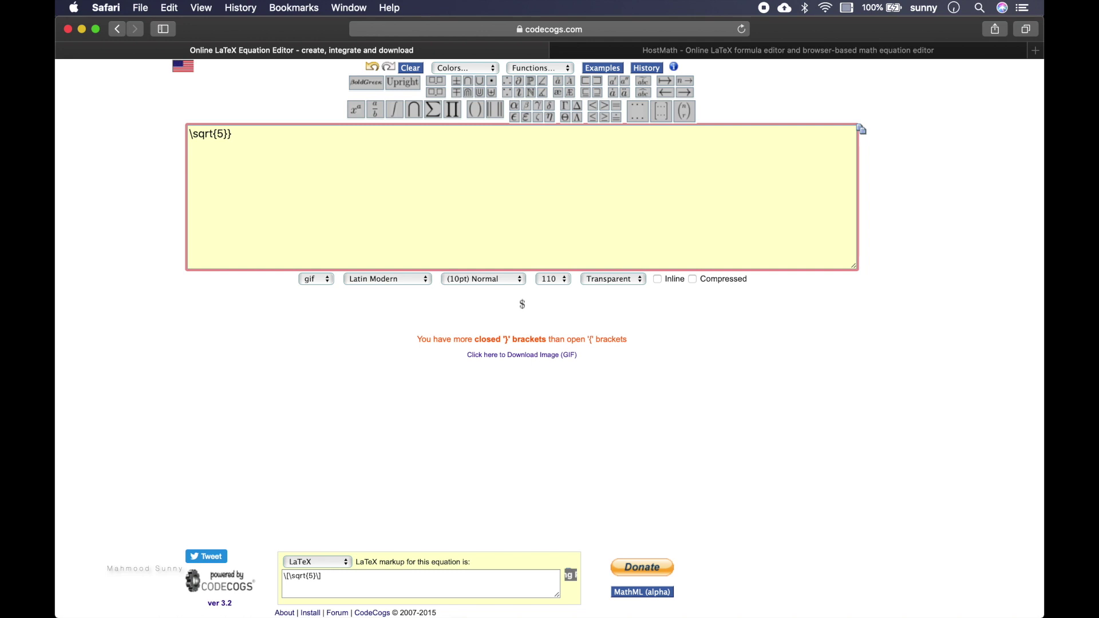
pyautogui.press('BackSpace')
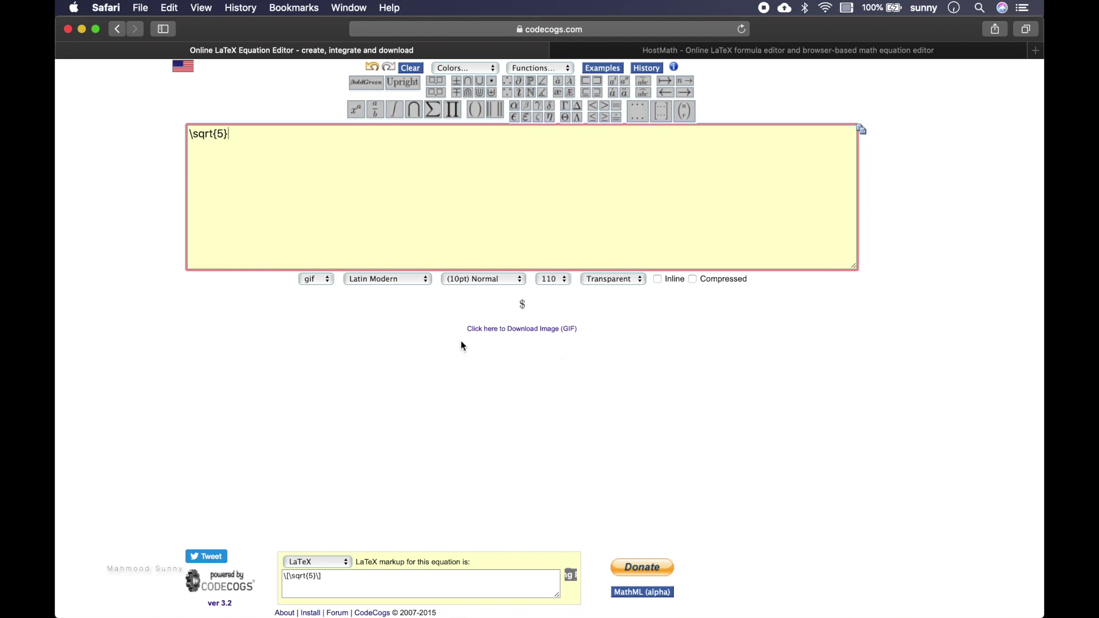
pyautogui.click(314, 279)
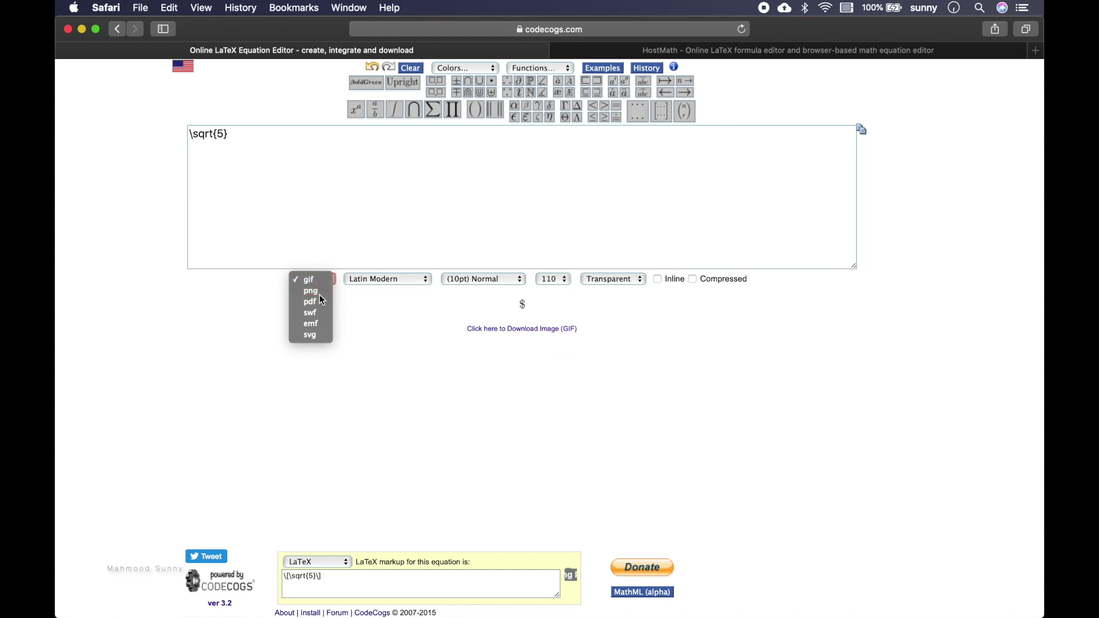
pyautogui.click(320, 294)
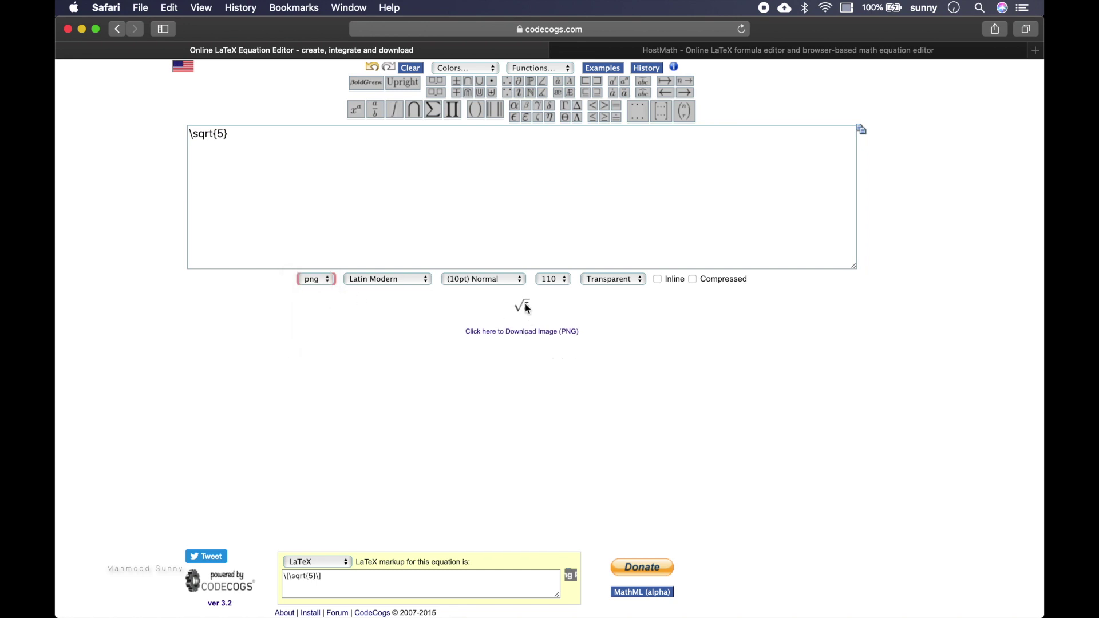
pyautogui.rightClick(525, 303)
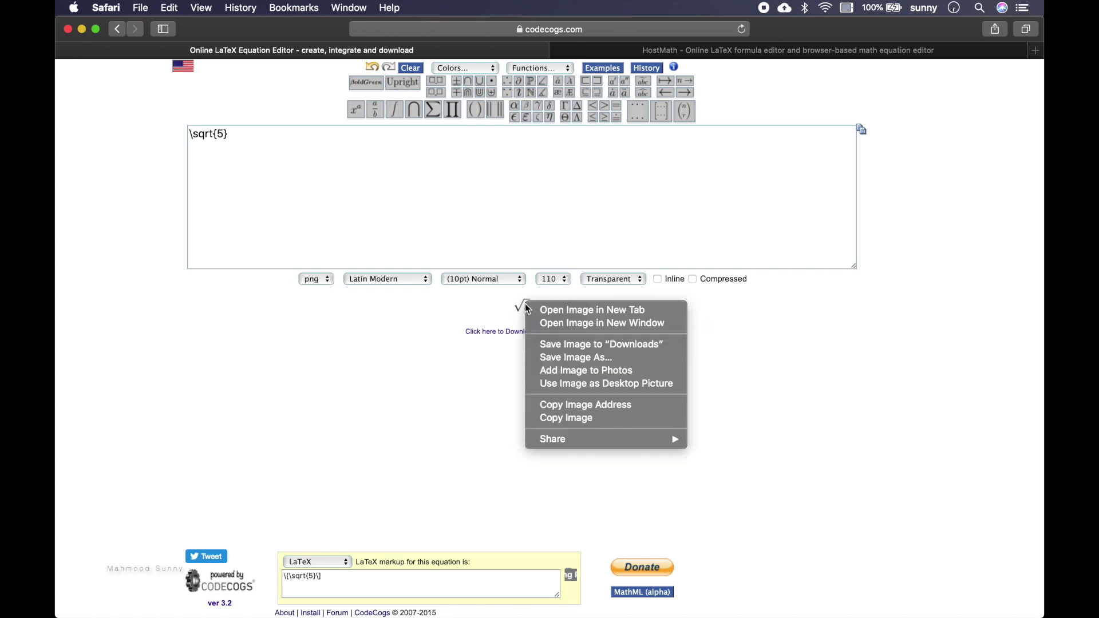
pyautogui.click(568, 410)
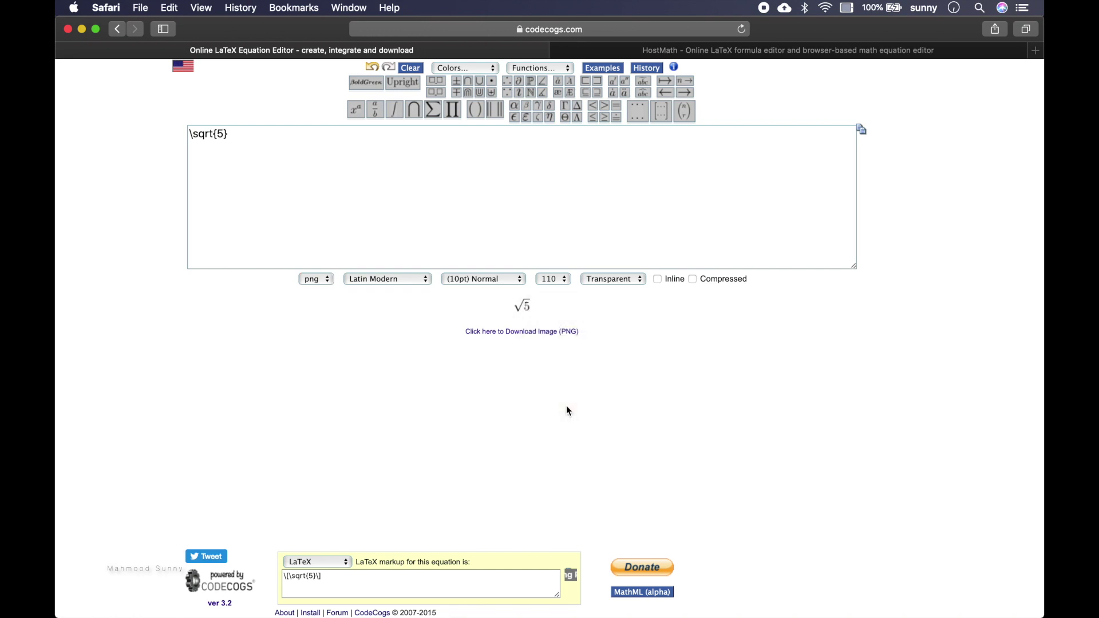
pyautogui.press('super+grave')
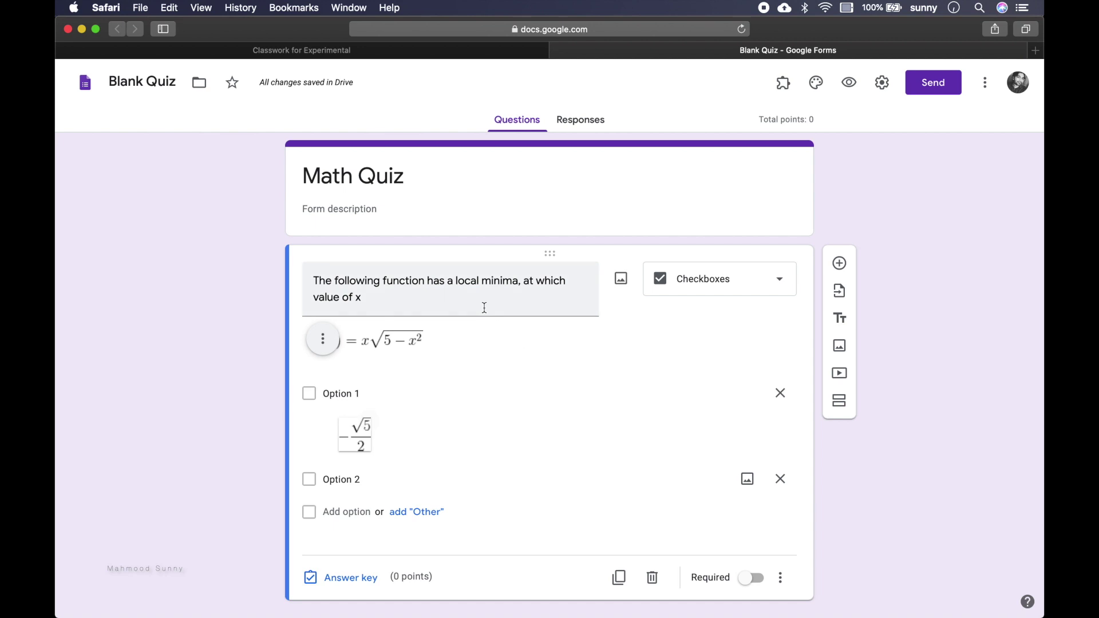
# - Insert the √5 equation image into Option 2 by URL and add Option 3
pyautogui.click(748, 480)
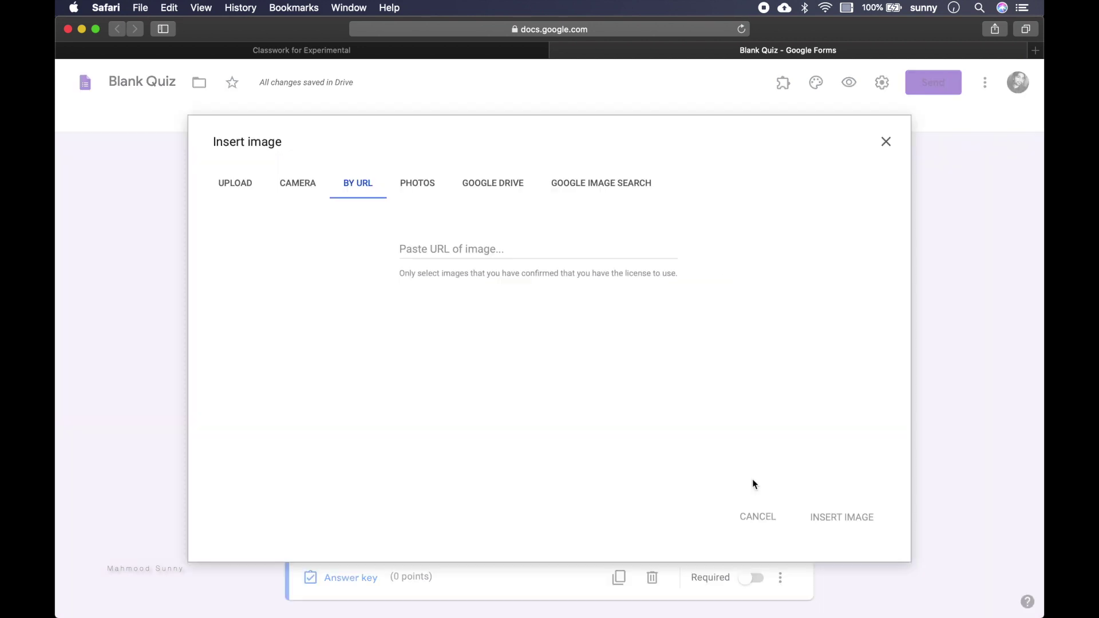
pyautogui.click(565, 252)
pyautogui.press('super+v')
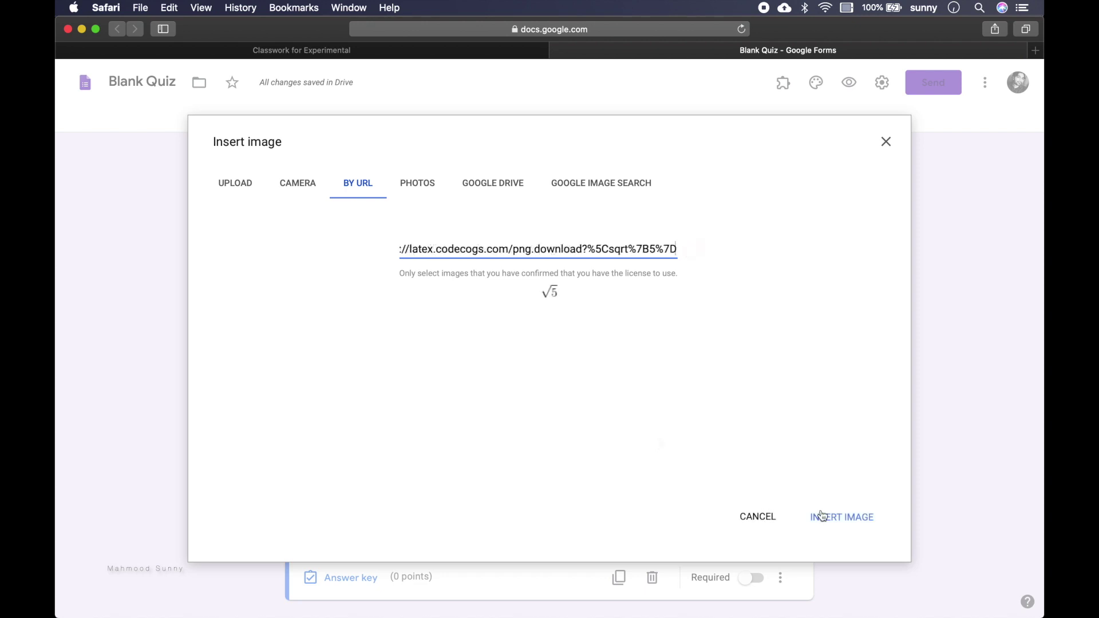
pyautogui.click(833, 520)
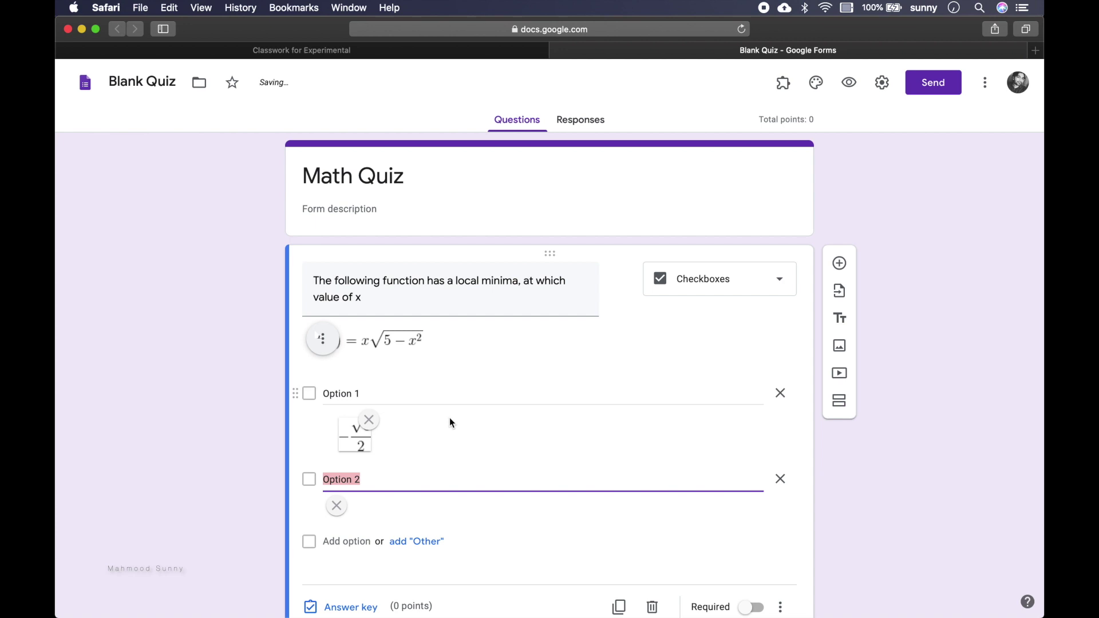
pyautogui.press('Return')
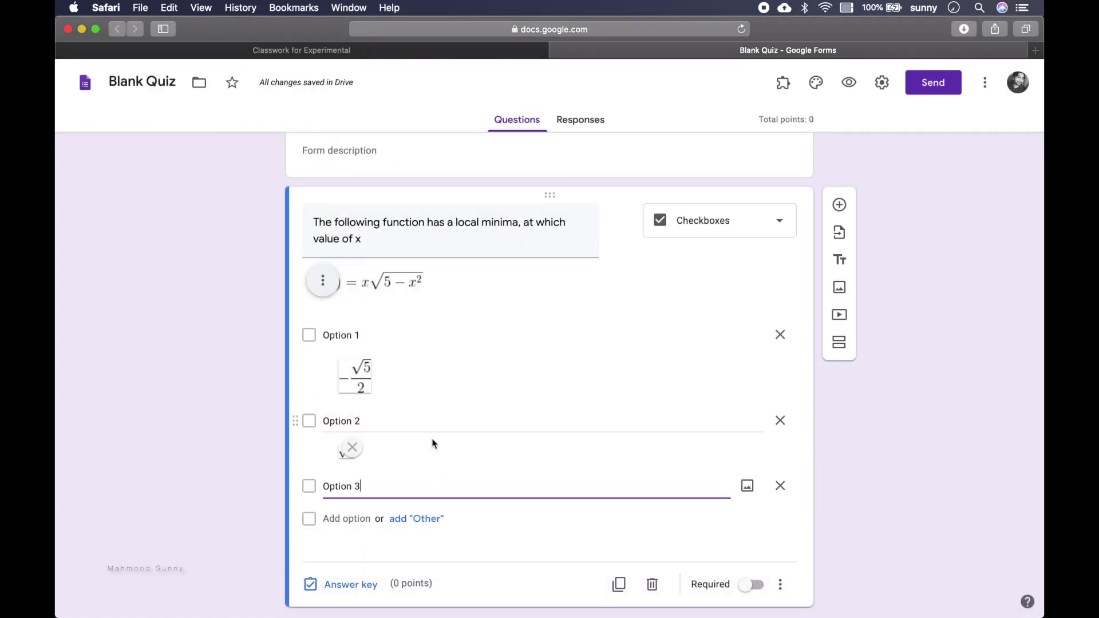
pyautogui.press('super+grave')
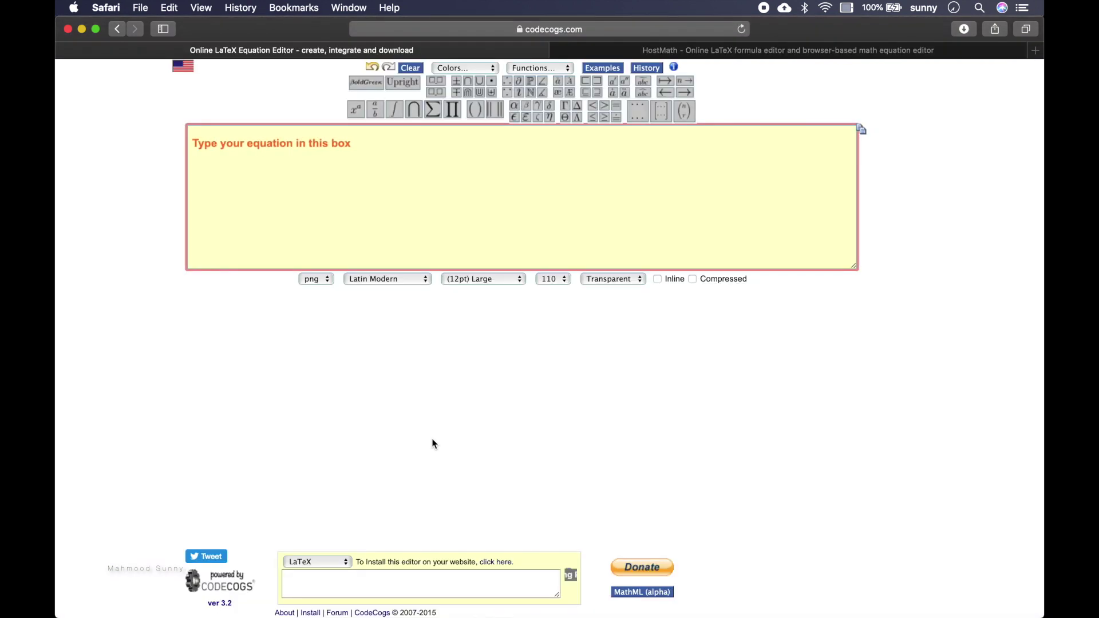
# - Enter \sqrt{\frac{5}{2}} in CodeCogs and copy the rendered √(5/2) image's address
pyautogui.press('super+Tab')
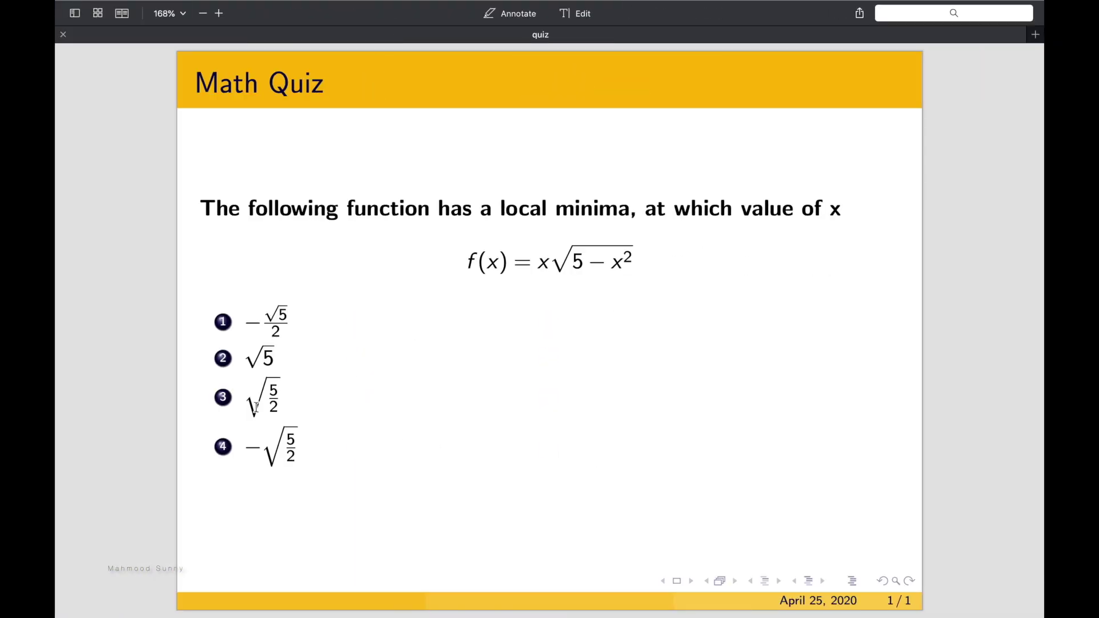
pyautogui.press('super+Tab')
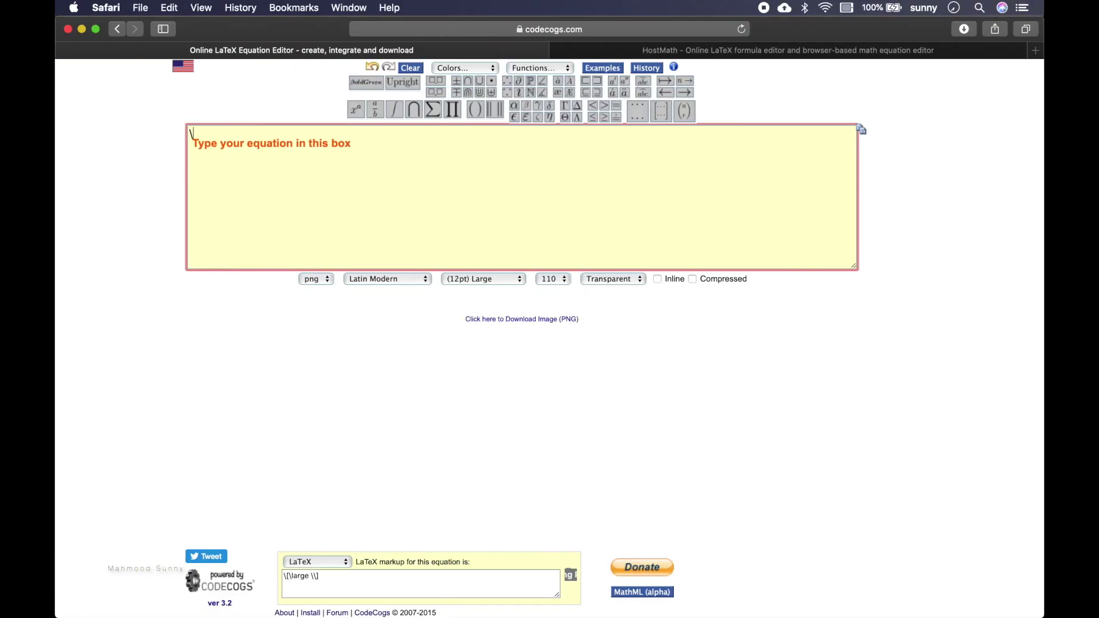
pyautogui.write('\\sqrt{}')
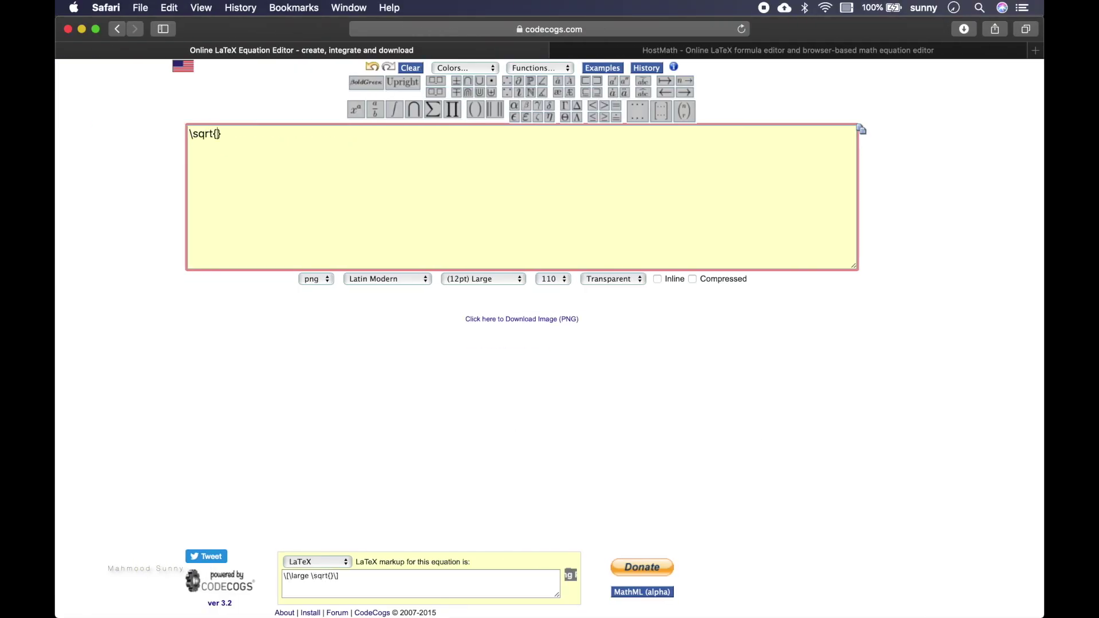
pyautogui.write('\\frac')
pyautogui.write('{}{}')
pyautogui.write('5')
pyautogui.press('Right')
pyautogui.press('Right')
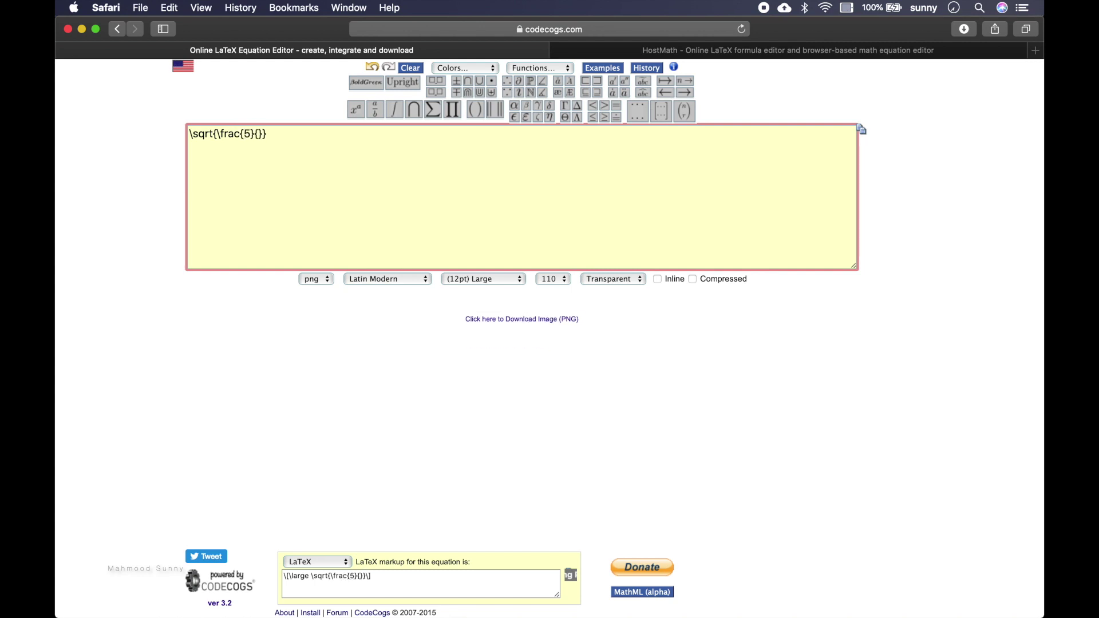
pyautogui.write('2')
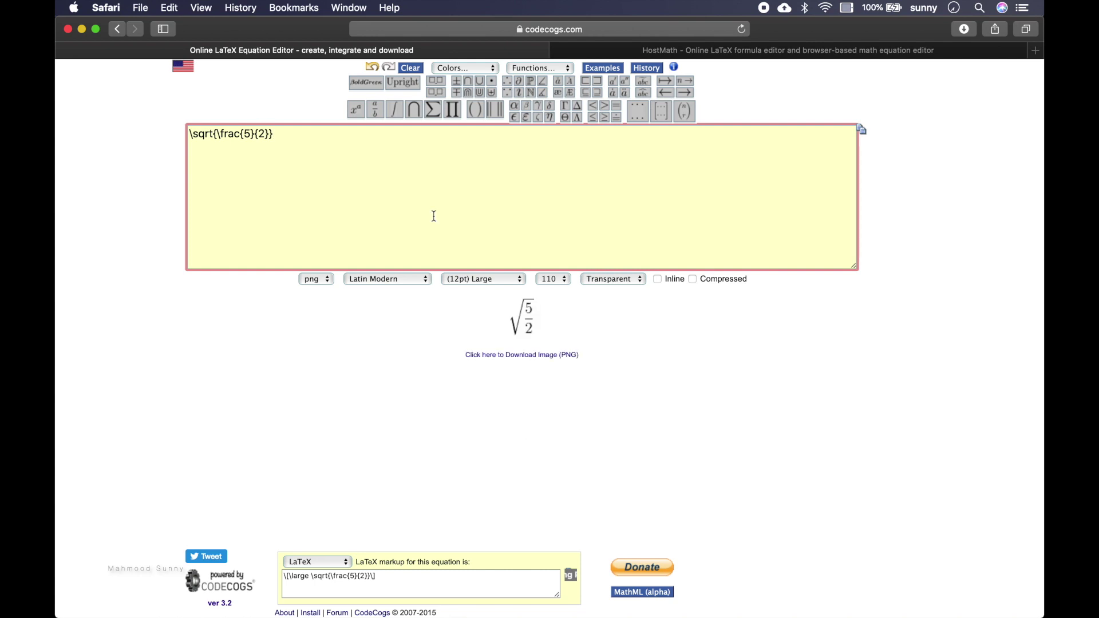
pyautogui.rightClick(532, 325)
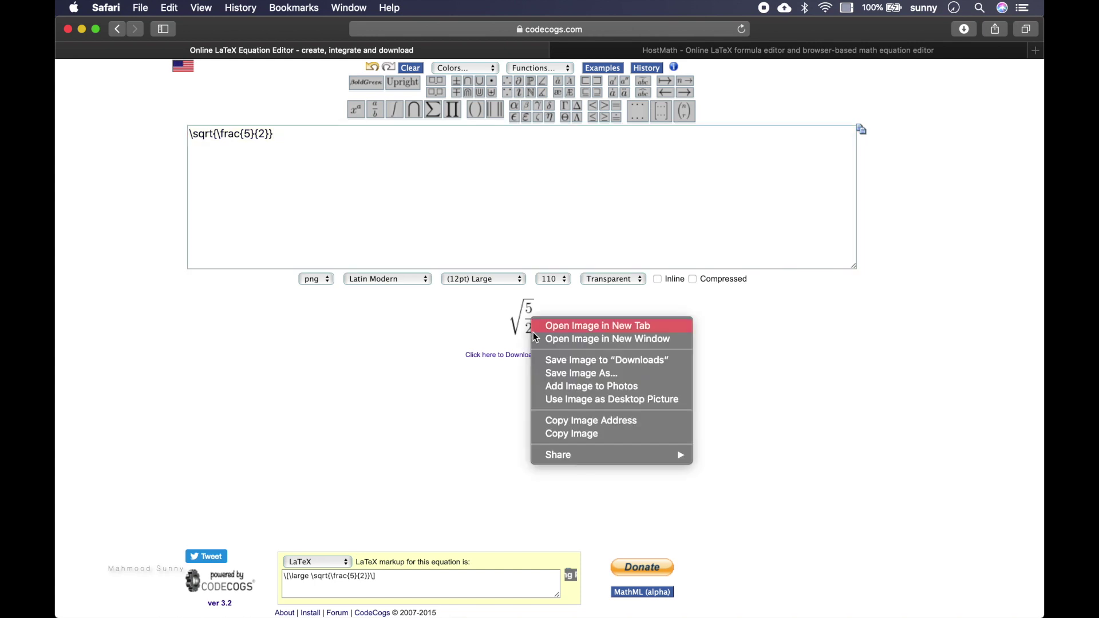
pyautogui.click(568, 421)
pyautogui.hotkey('ctrl', 'Tab')
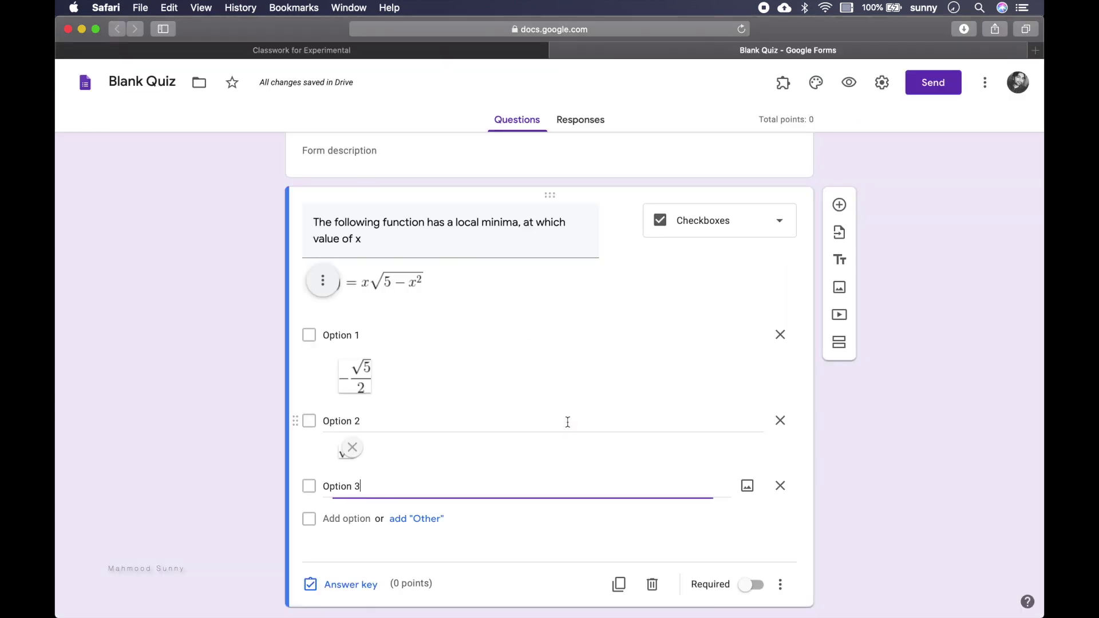
# - Insert the √(5/2) equation image into Option 3 by URL and add an empty Option 4
pyautogui.click(748, 486)
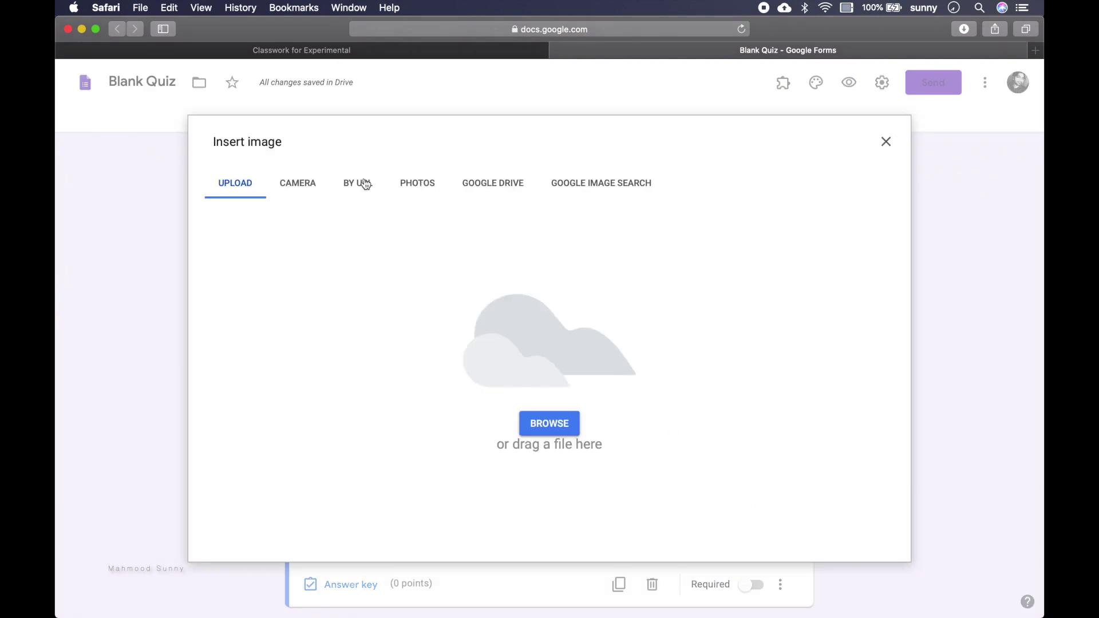
pyautogui.click(363, 182)
pyautogui.click(446, 247)
pyautogui.press('super+v')
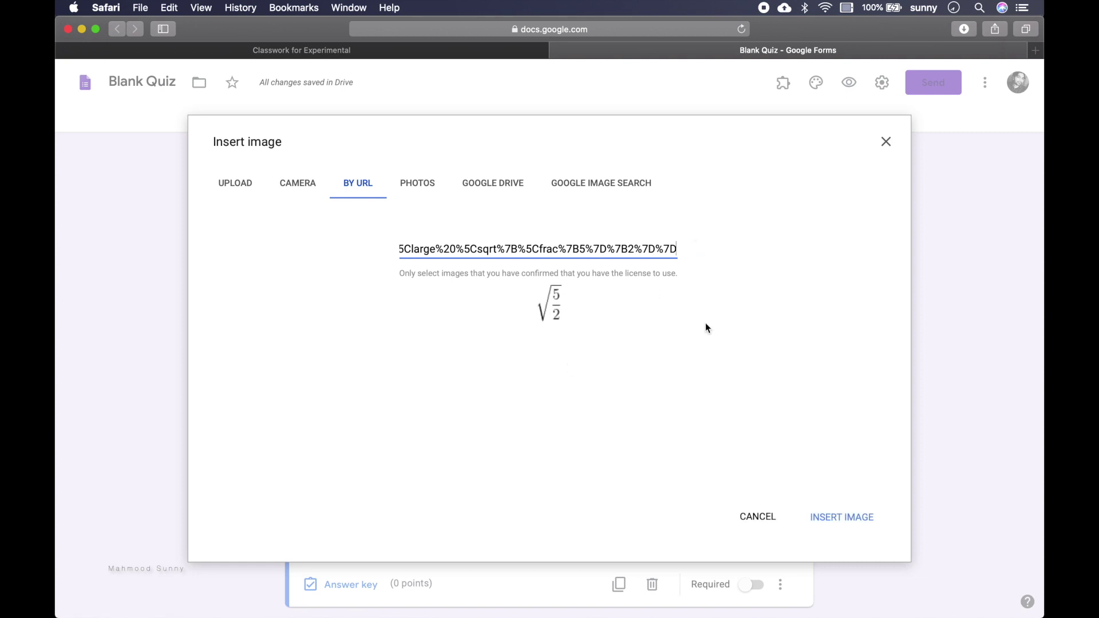
pyautogui.click(835, 520)
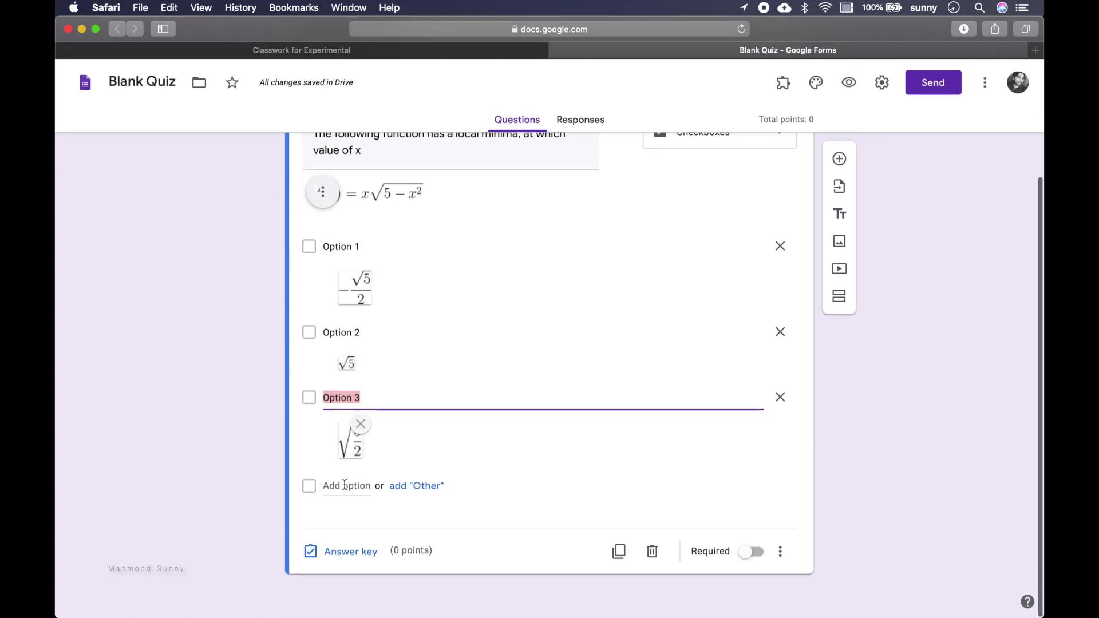
pyautogui.click(344, 485)
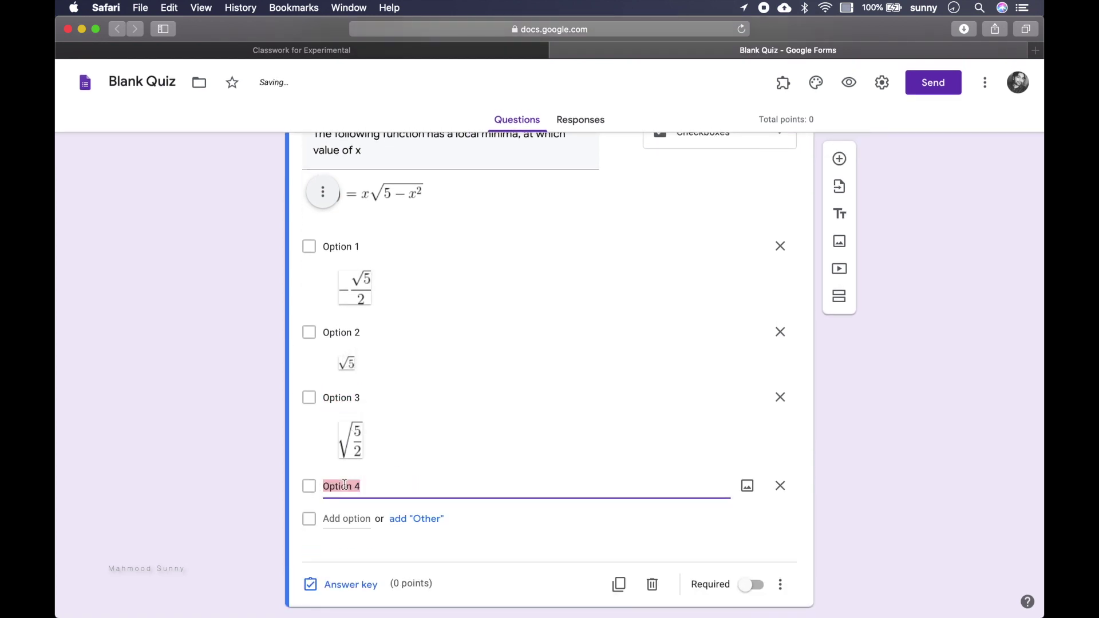
# - Open the insert-image-by-URL prompt for Option 4
pyautogui.click(748, 487)
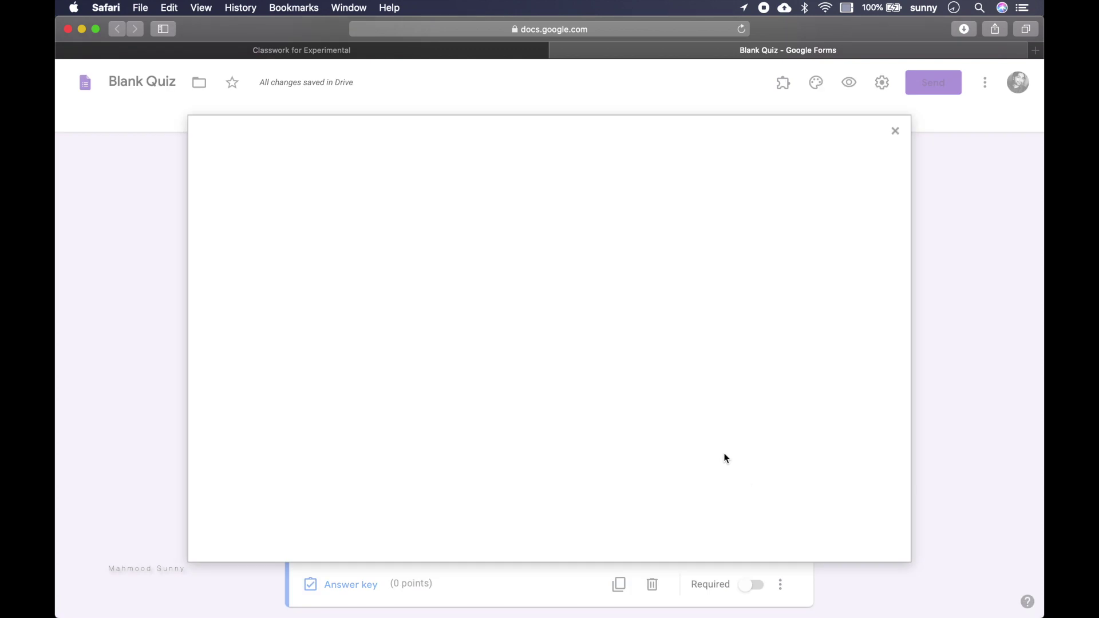
pyautogui.click(358, 183)
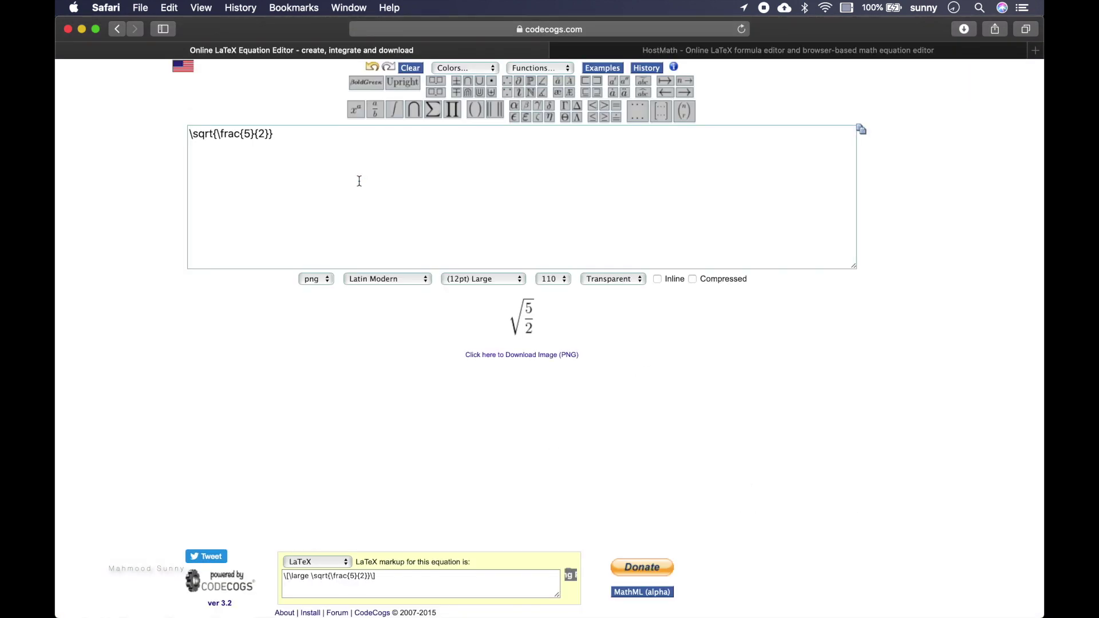
pyautogui.press('super+Tab')
# - Prefix the CodeCogs markup with a minus to render −√(5/2) and copy its image address
pyautogui.click(265, 133)
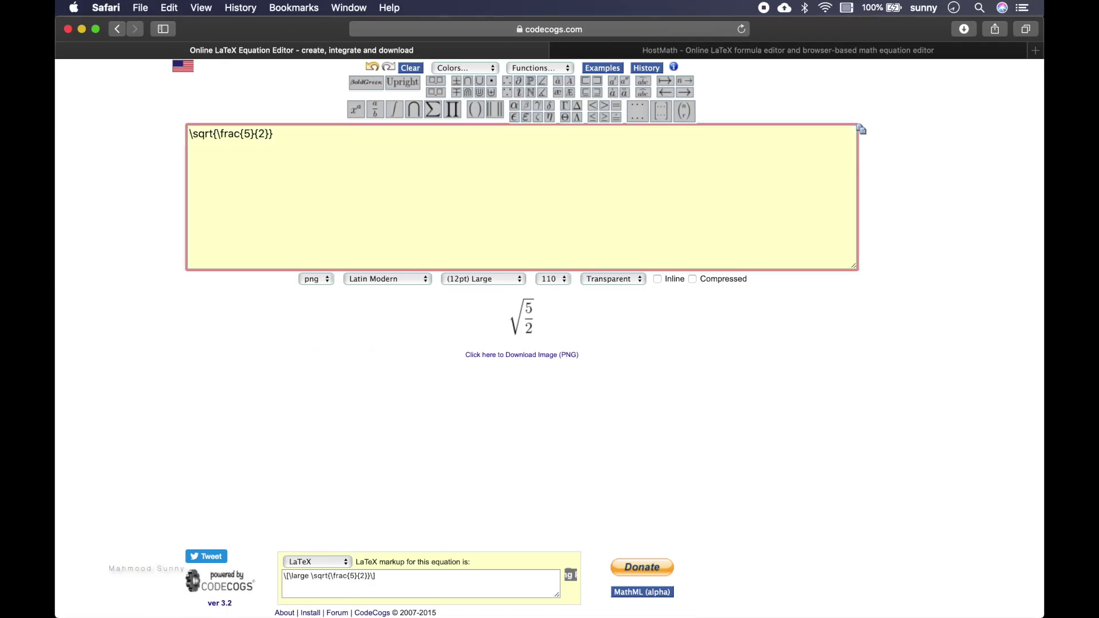
pyautogui.write('-')
pyautogui.click(269, 316)
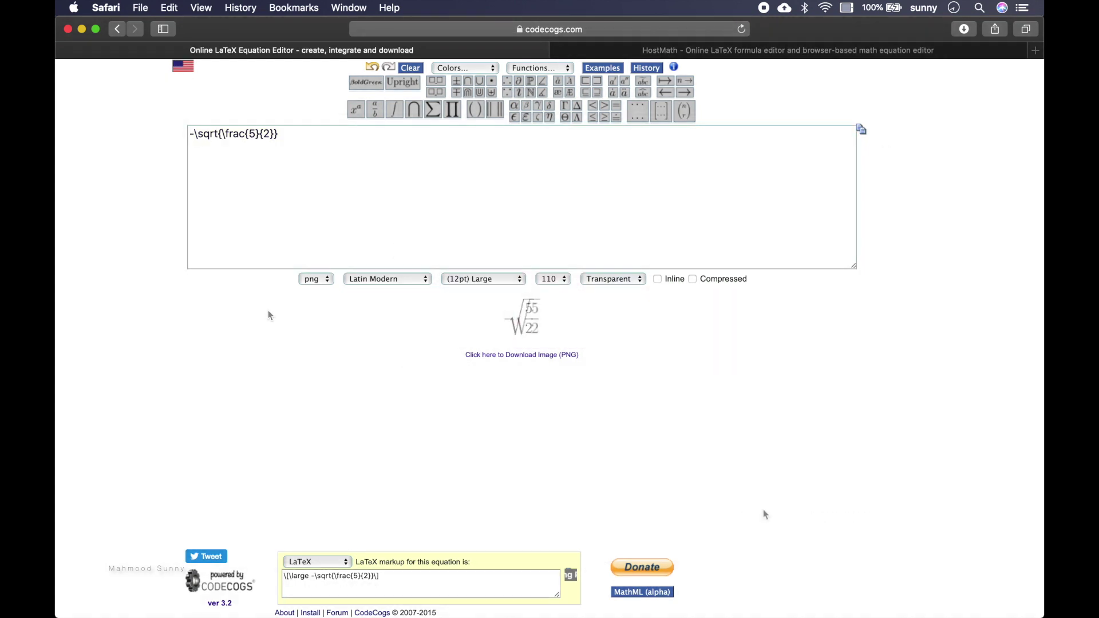
pyautogui.rightClick(533, 309)
pyautogui.click(584, 407)
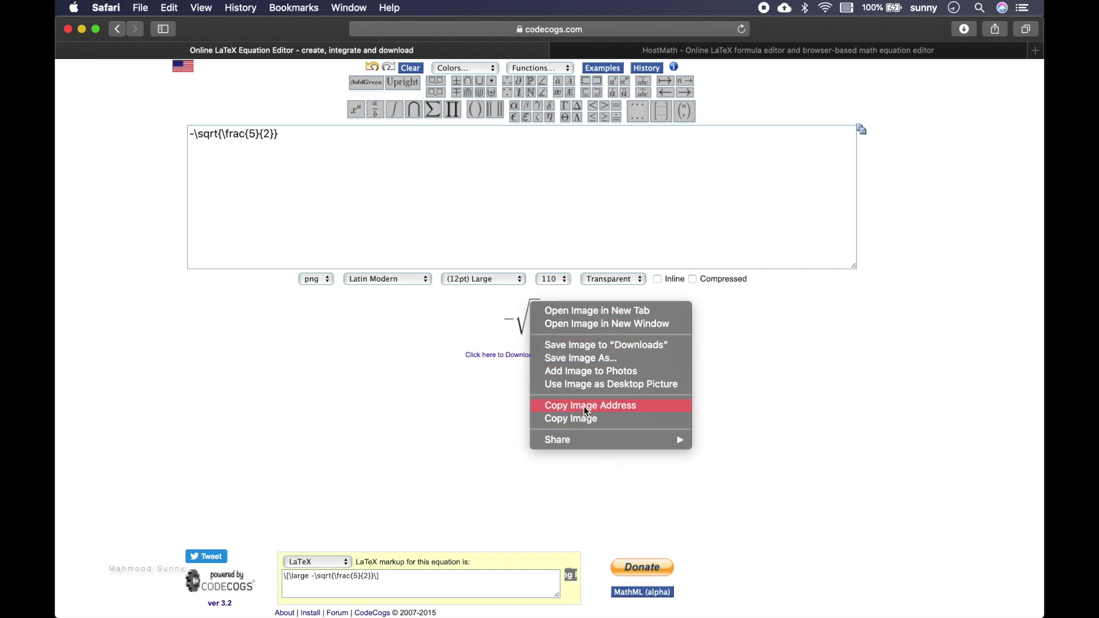
pyautogui.press('super+grave')
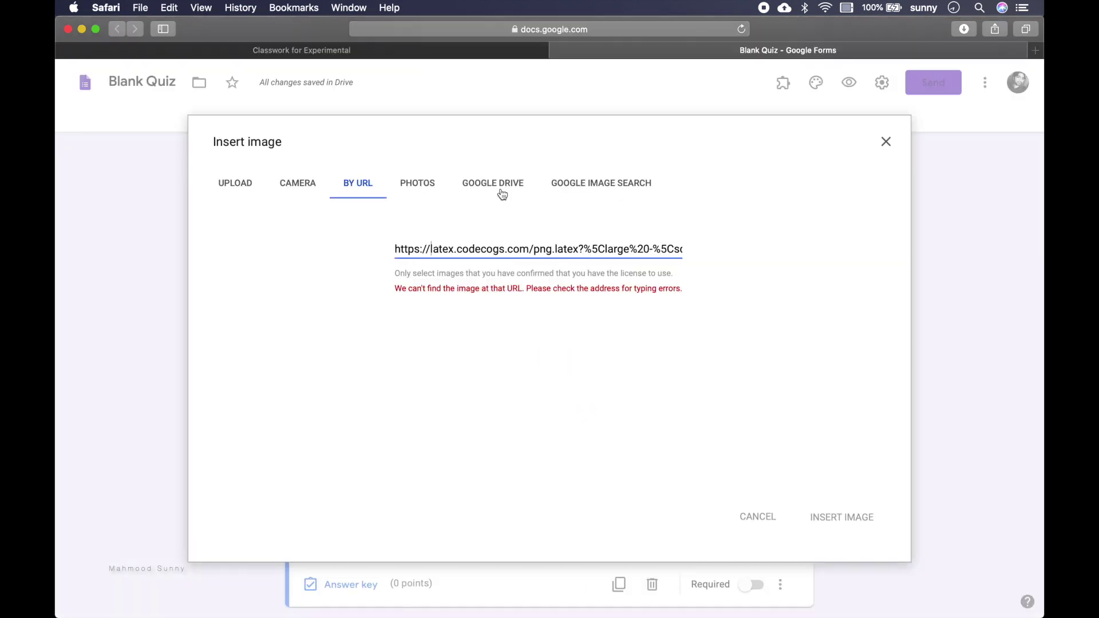
# - Replace Option 4's image URL with the −√(5/2) address and insert the image
pyautogui.tripleClick(542, 242)
pyautogui.press('BackSpace')
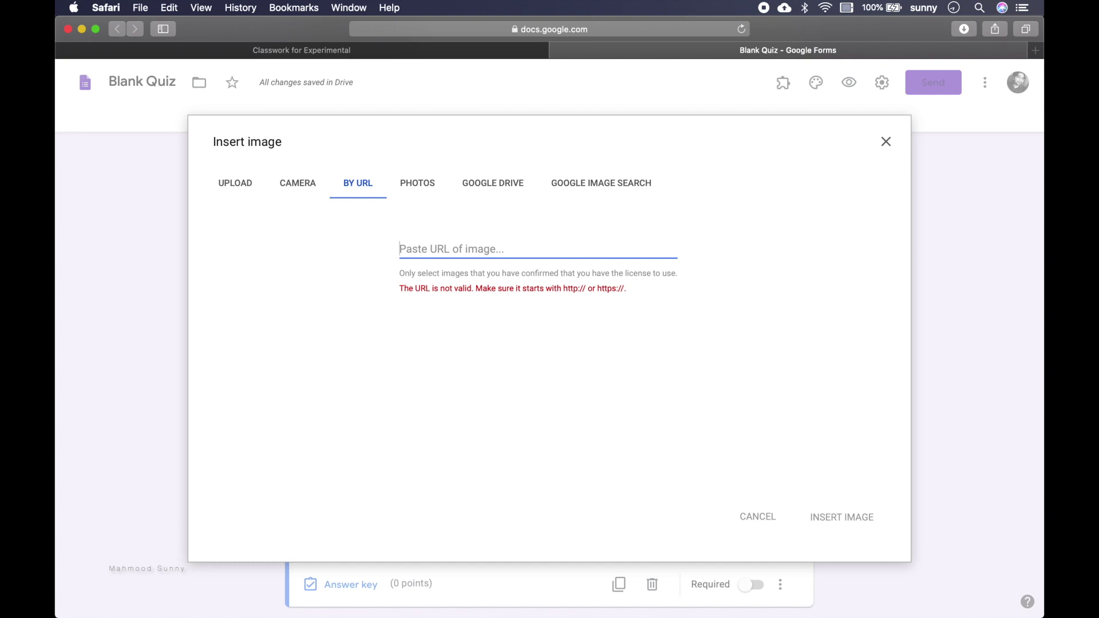
pyautogui.press('super+v')
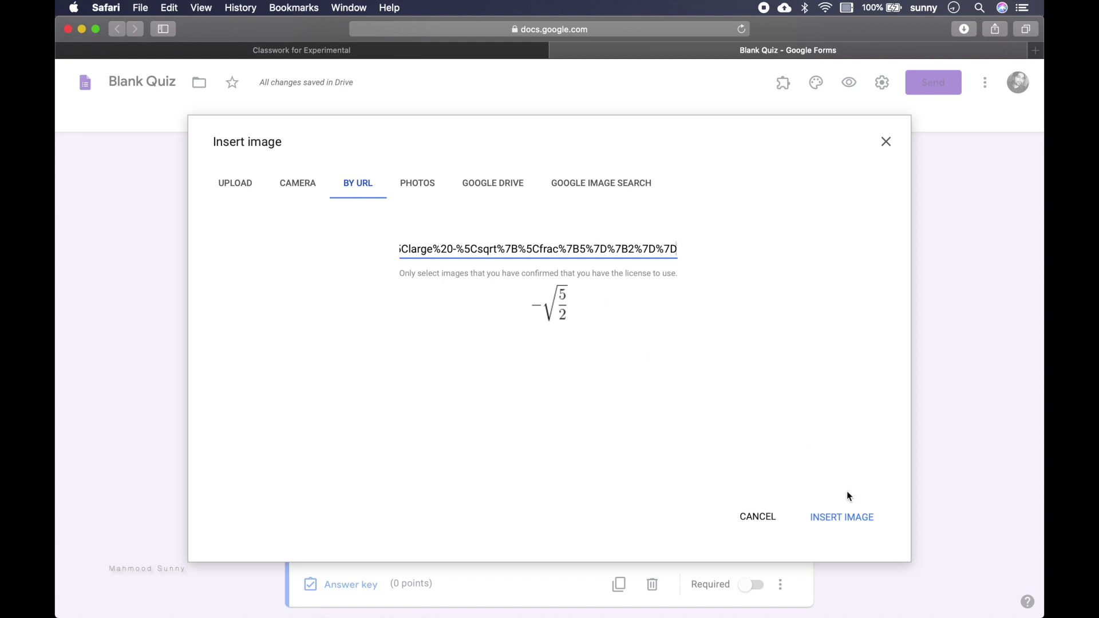
pyautogui.click(850, 520)
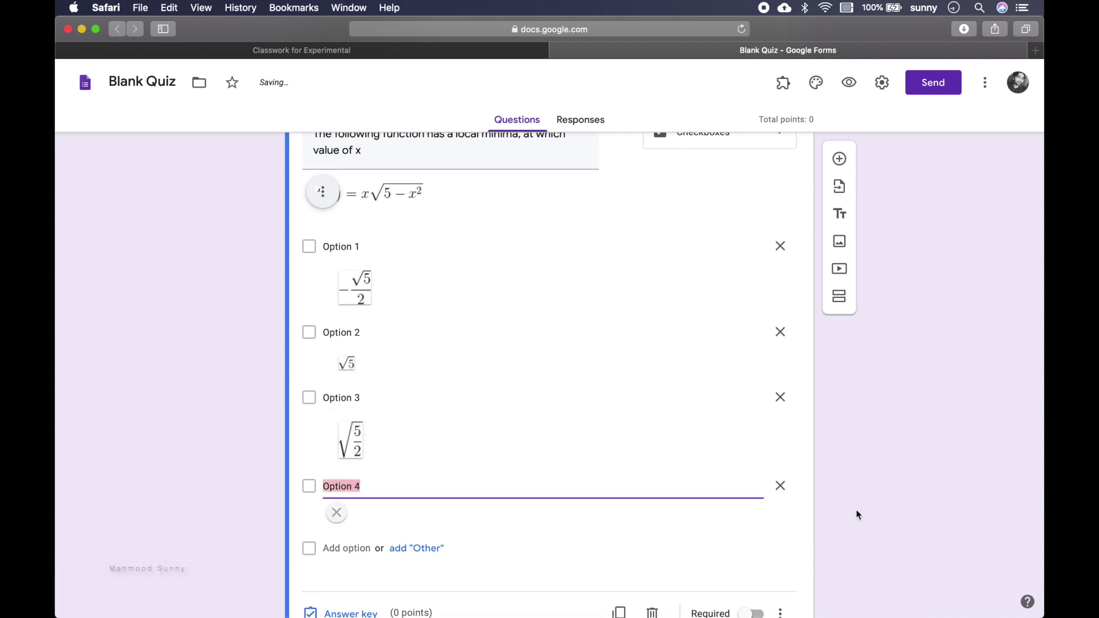
# - Open the answer key for the question
pyautogui.scroll(-3, 569, 439)
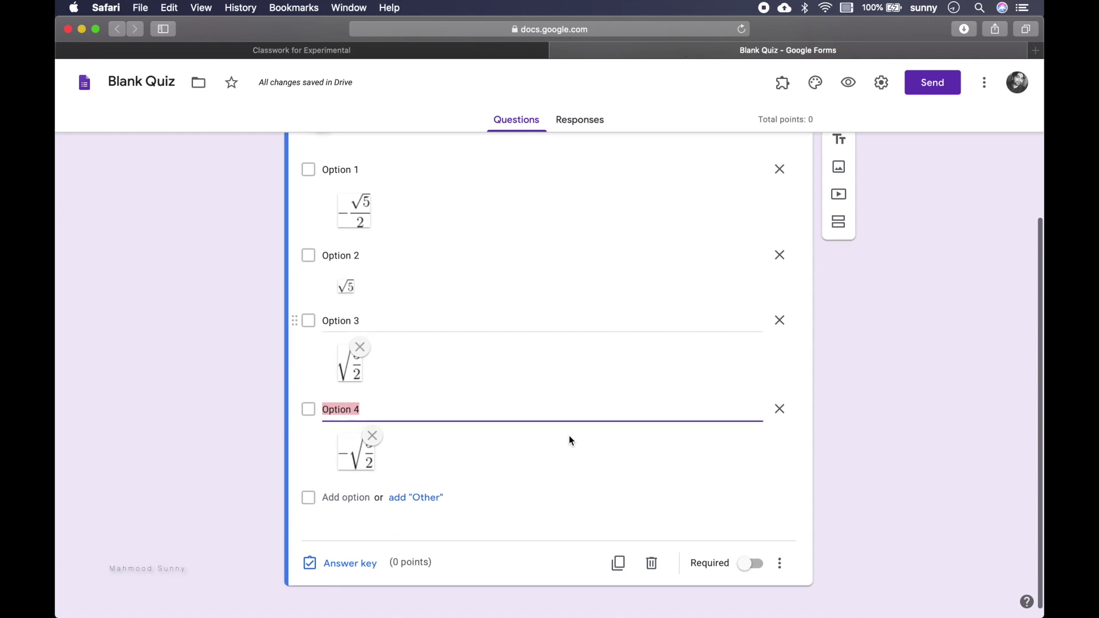
pyautogui.scroll(3, 569, 435)
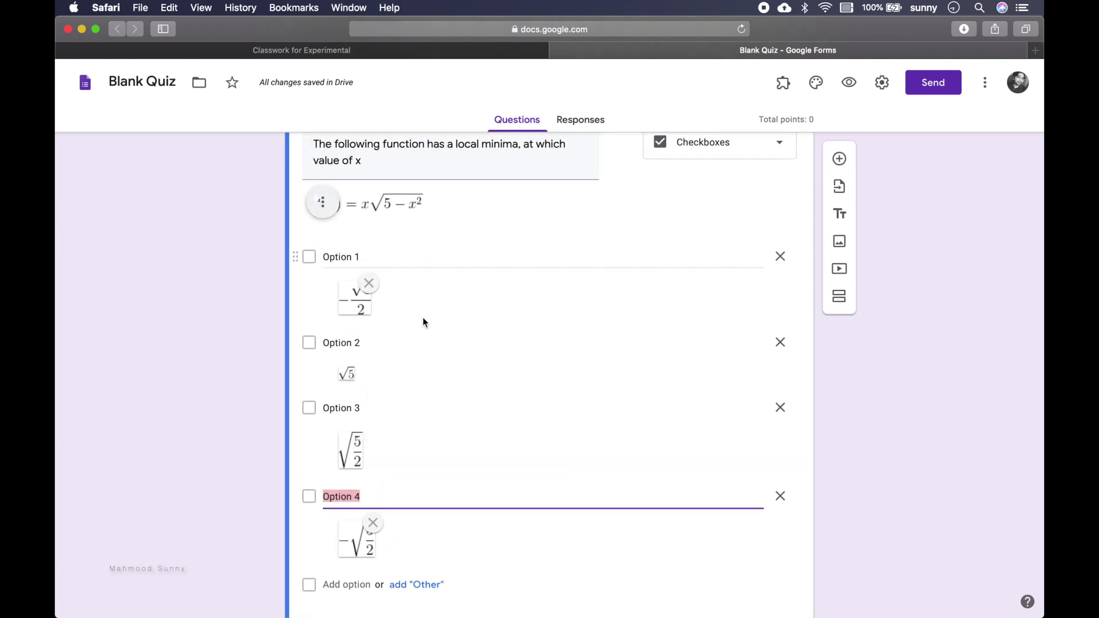
pyautogui.scroll(-3, 429, 369)
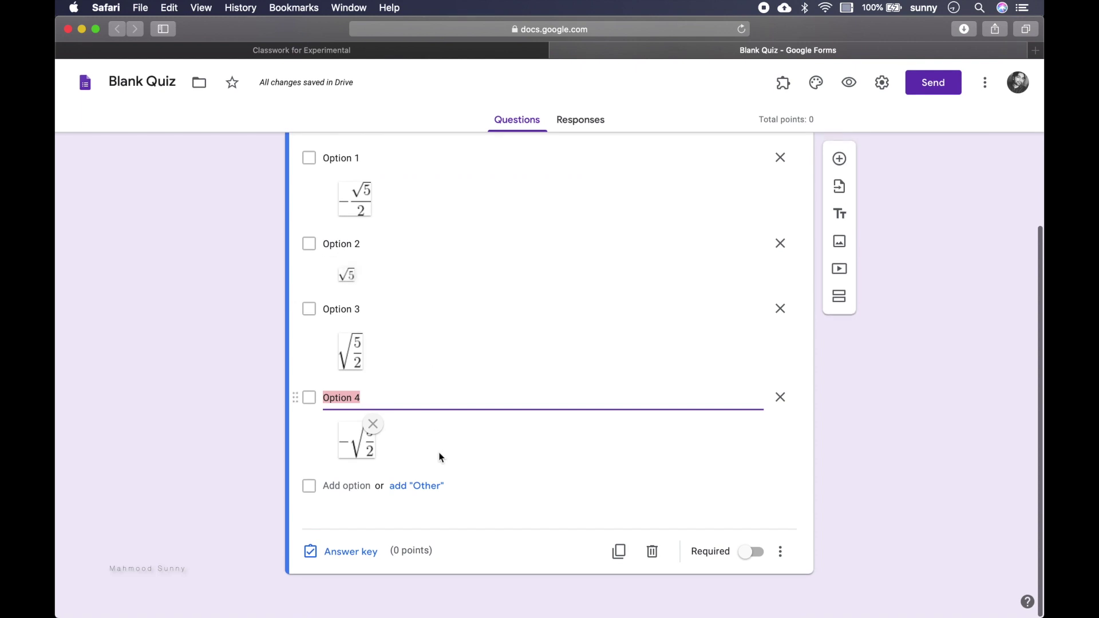
pyautogui.click(352, 552)
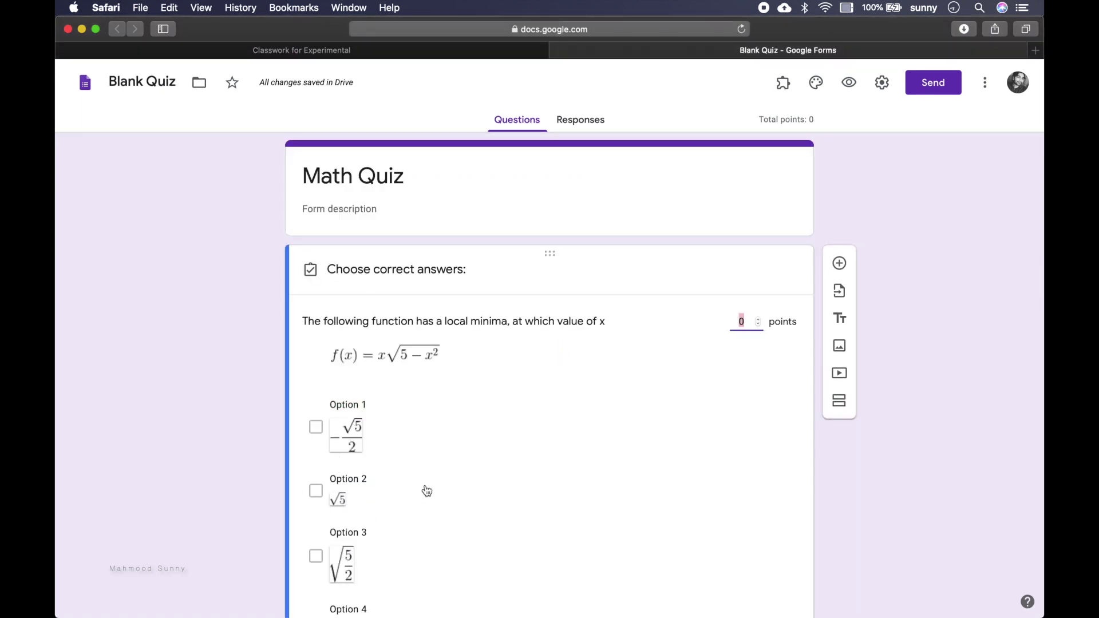
# - Mark Option 3 (√(5/2)) as correct, set the question to 1 point, and close the answer key
pyautogui.scroll(-3, 428, 492)
pyautogui.click(316, 442)
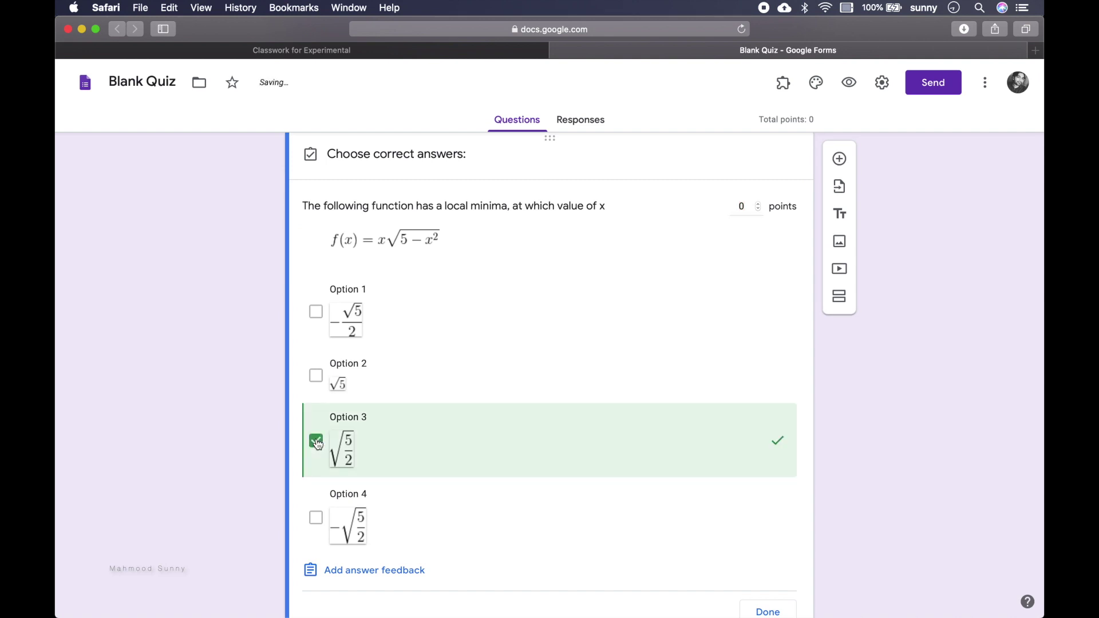
pyautogui.scroll(2, 598, 457)
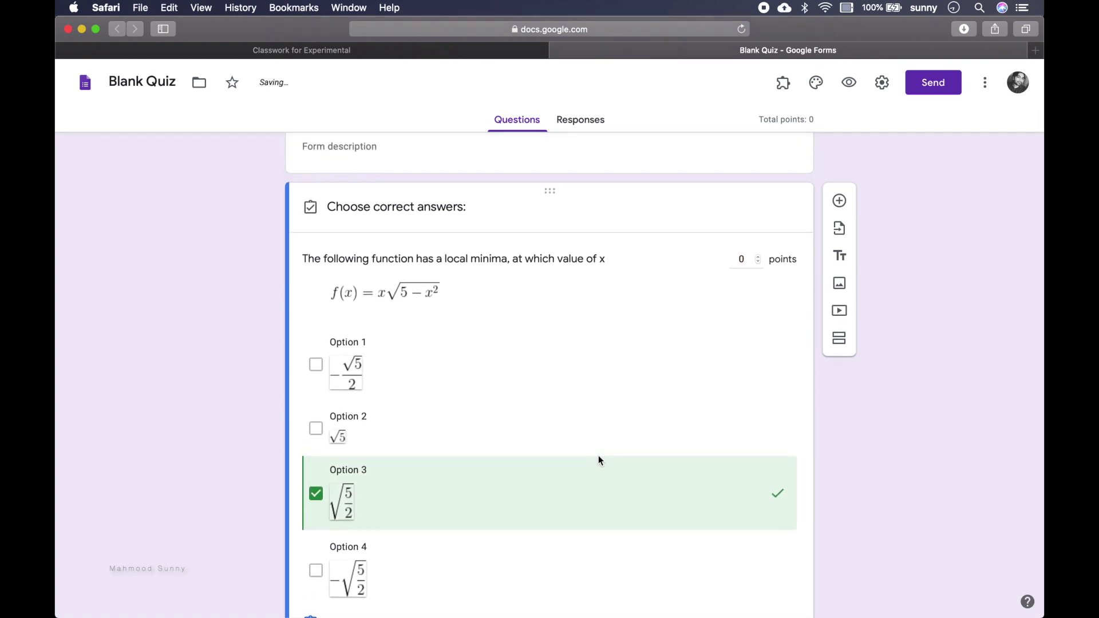
pyautogui.click(760, 260)
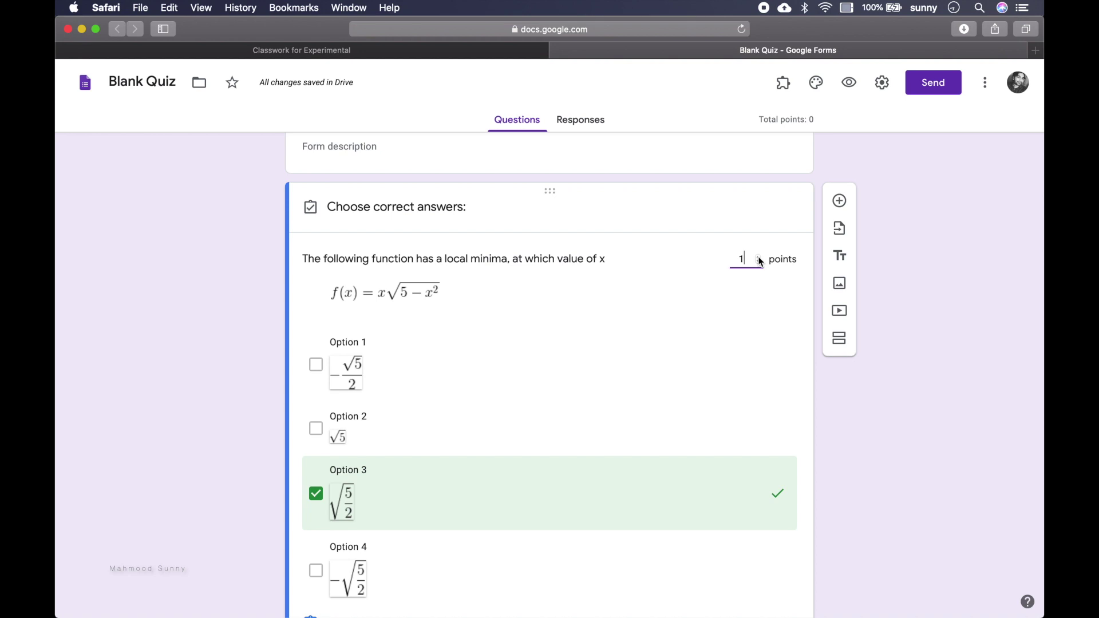
pyautogui.scroll(-2, 724, 382)
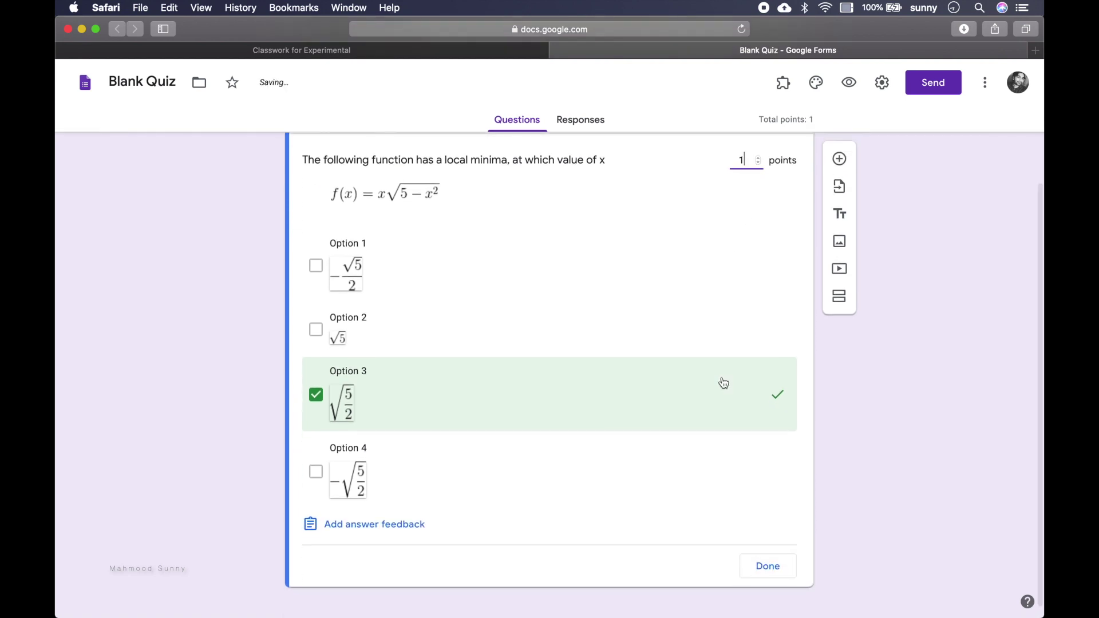
pyautogui.scroll(-1, 724, 383)
pyautogui.click(768, 553)
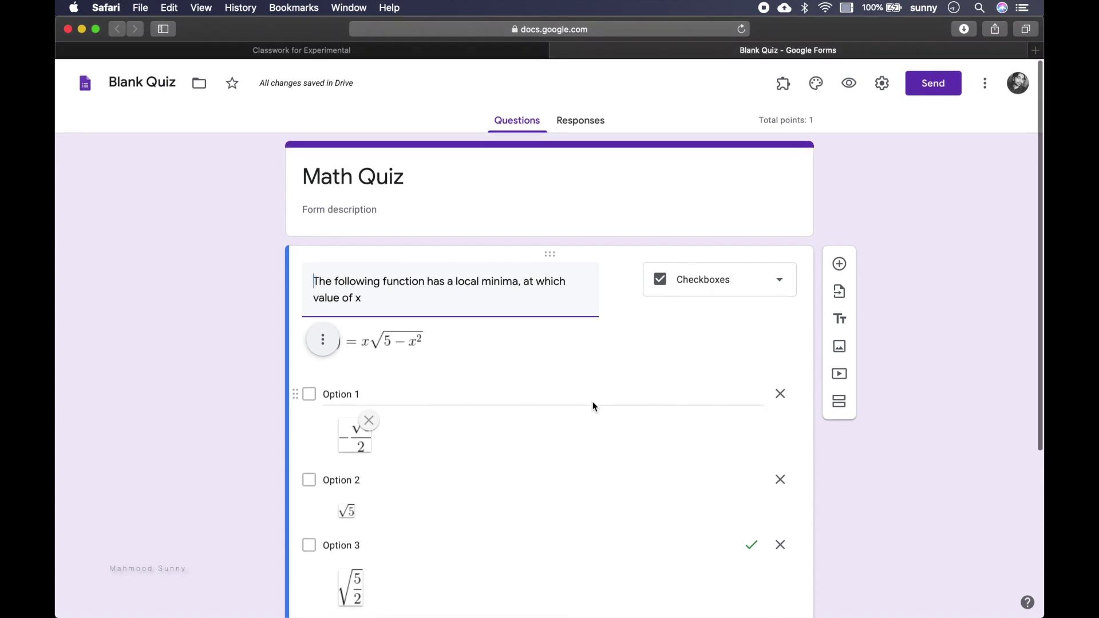
pyautogui.scroll(-5, 593, 401)
pyautogui.scroll(5, 592, 401)
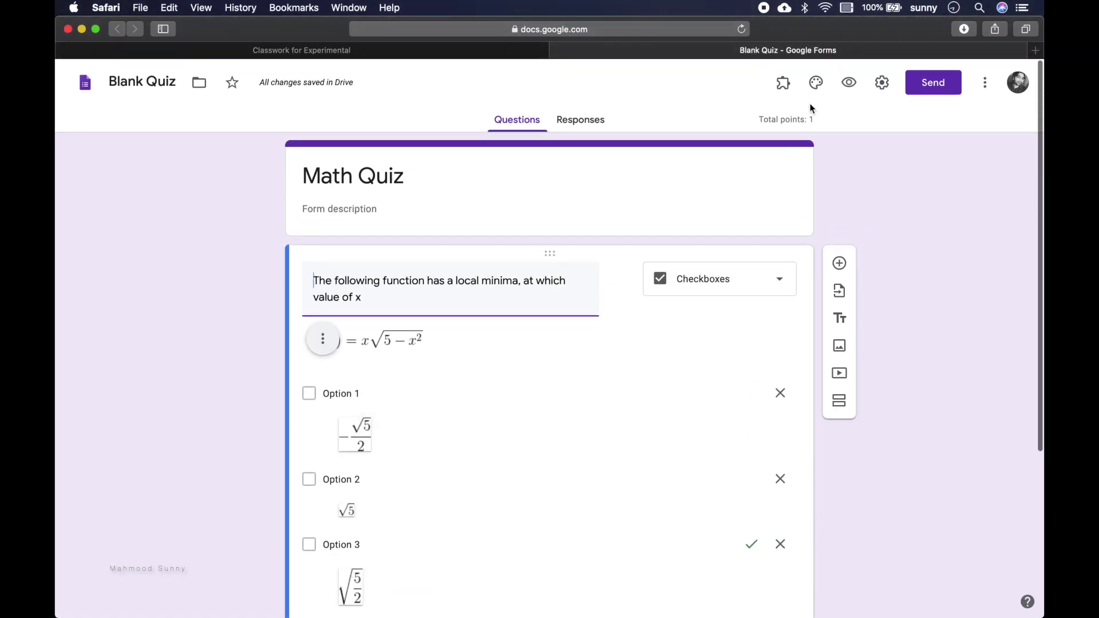
# - Preview the quiz, submit Option 3 as a test answer, and confirm the 1/1 score
pyautogui.click(849, 84)
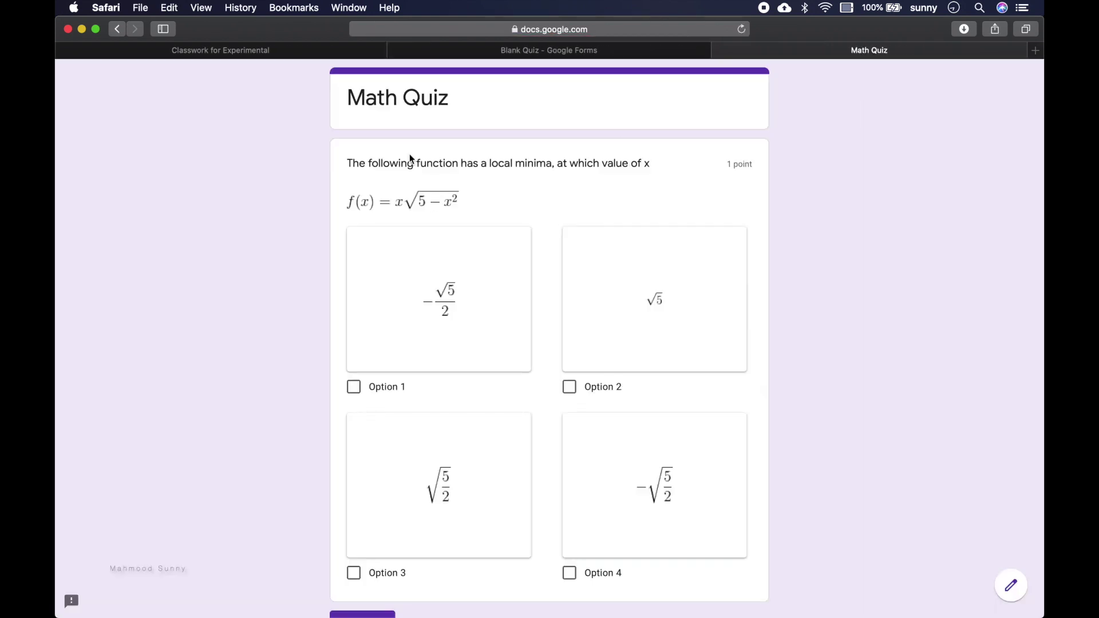
pyautogui.scroll(-3, 411, 335)
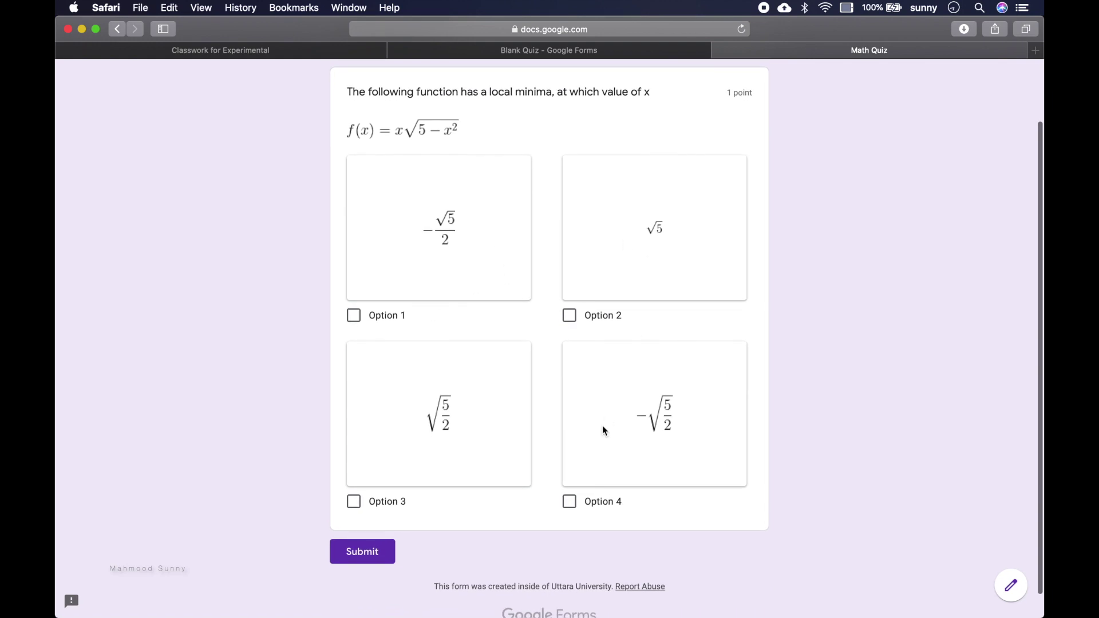
pyautogui.click(355, 502)
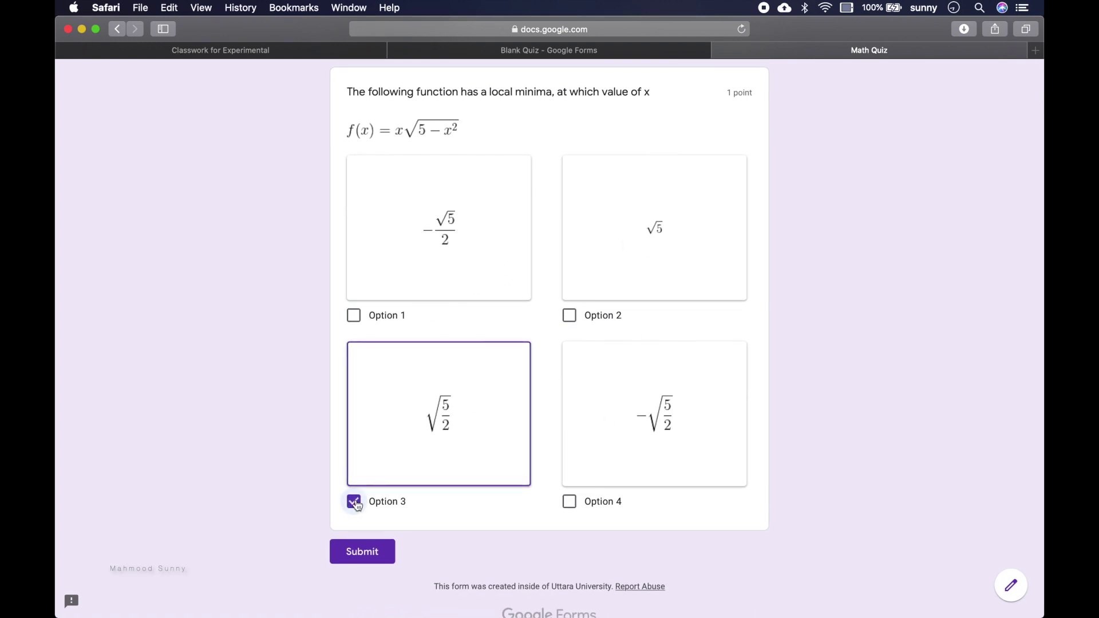
pyautogui.click(368, 552)
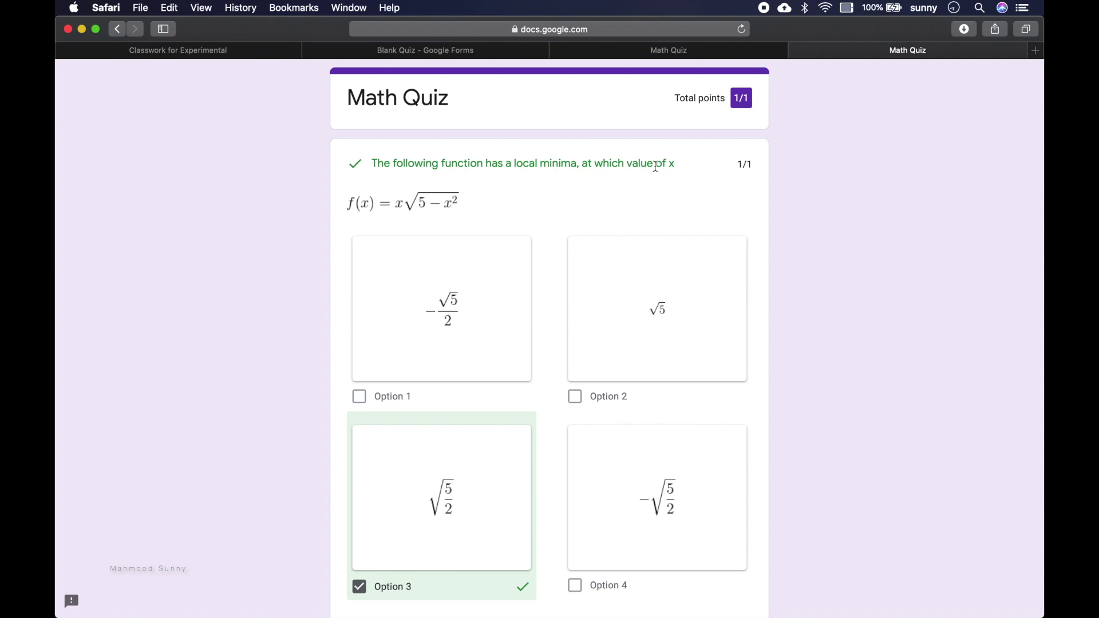
pyautogui.scroll(-3, 544, 348)
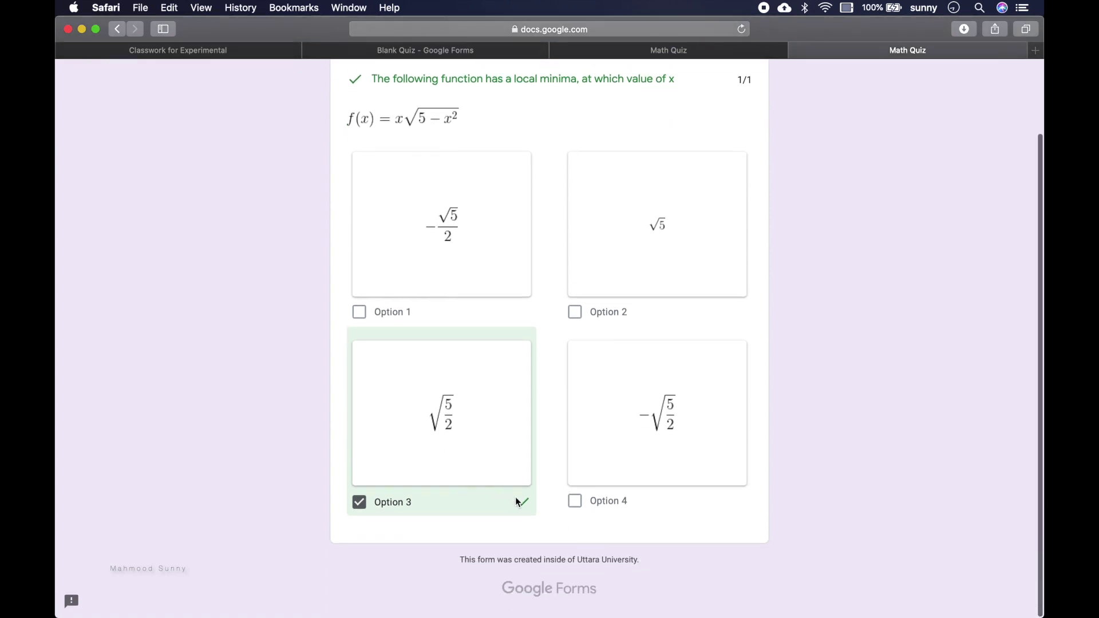
pyautogui.scroll(3, 517, 502)
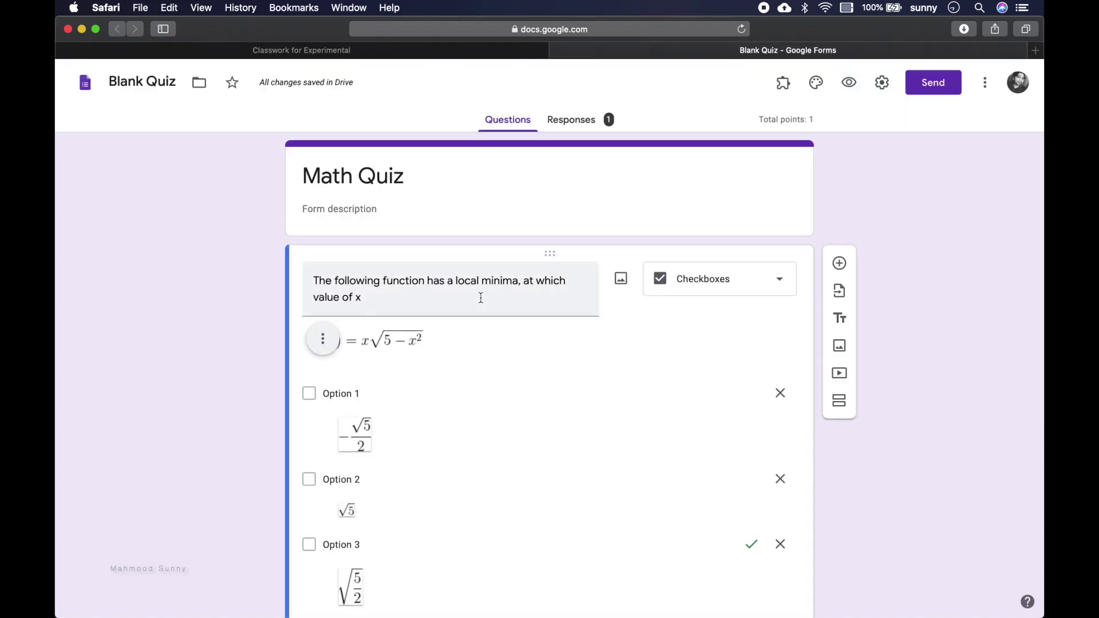
# - Finish editing Option 1 and close the Blank Quiz tab to return to the MCQs assignment
pyautogui.scroll(-5, 481, 297)
pyautogui.scroll(4, 481, 298)
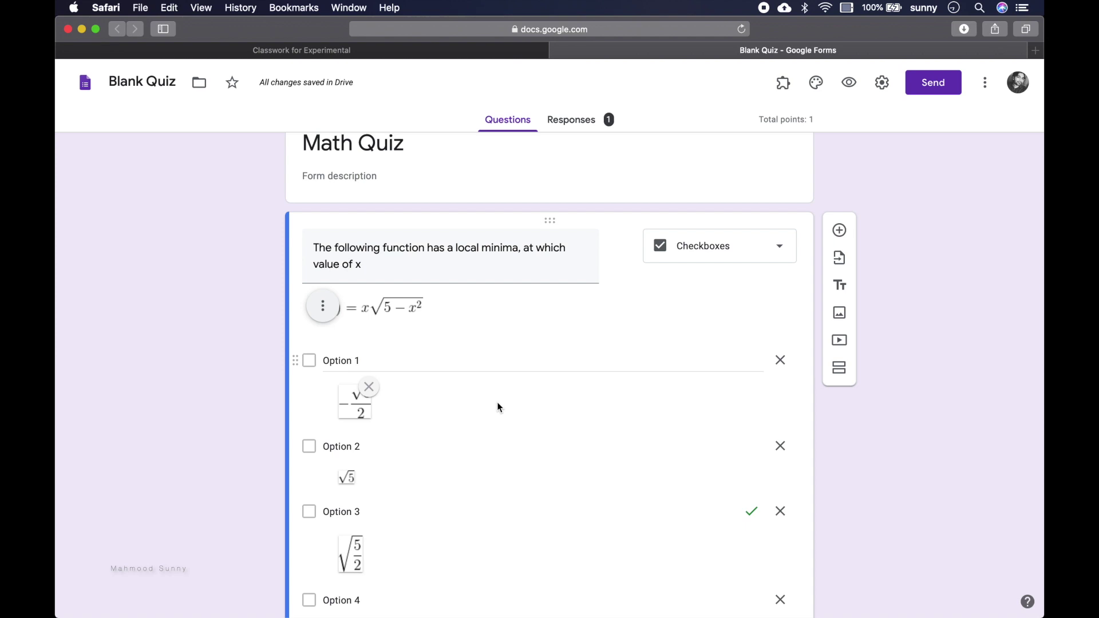
pyautogui.click(497, 402)
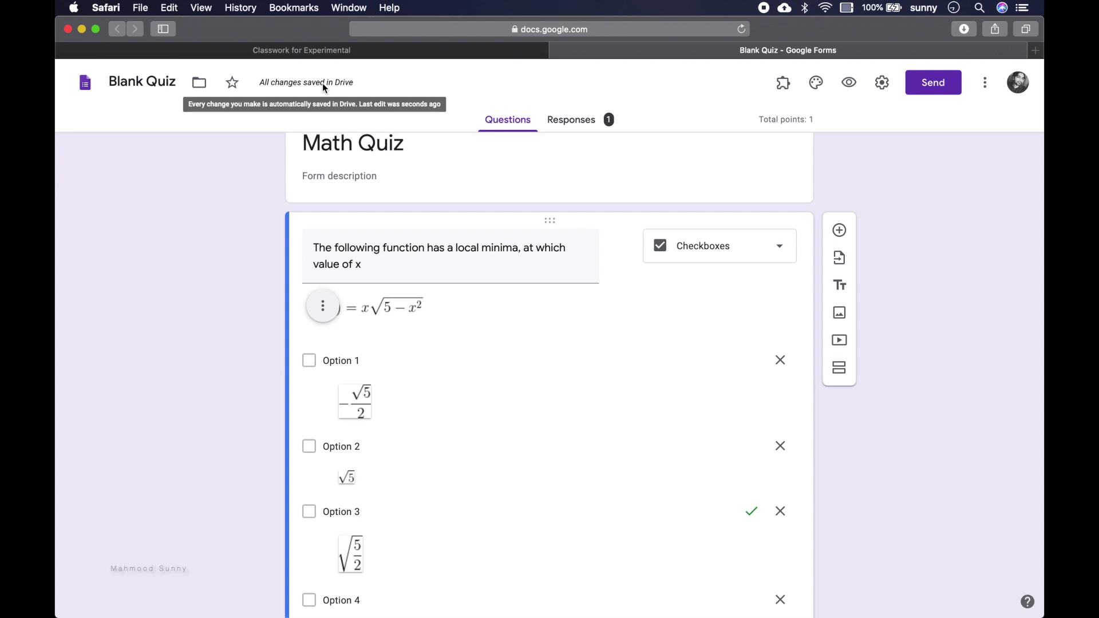
pyautogui.click(553, 51)
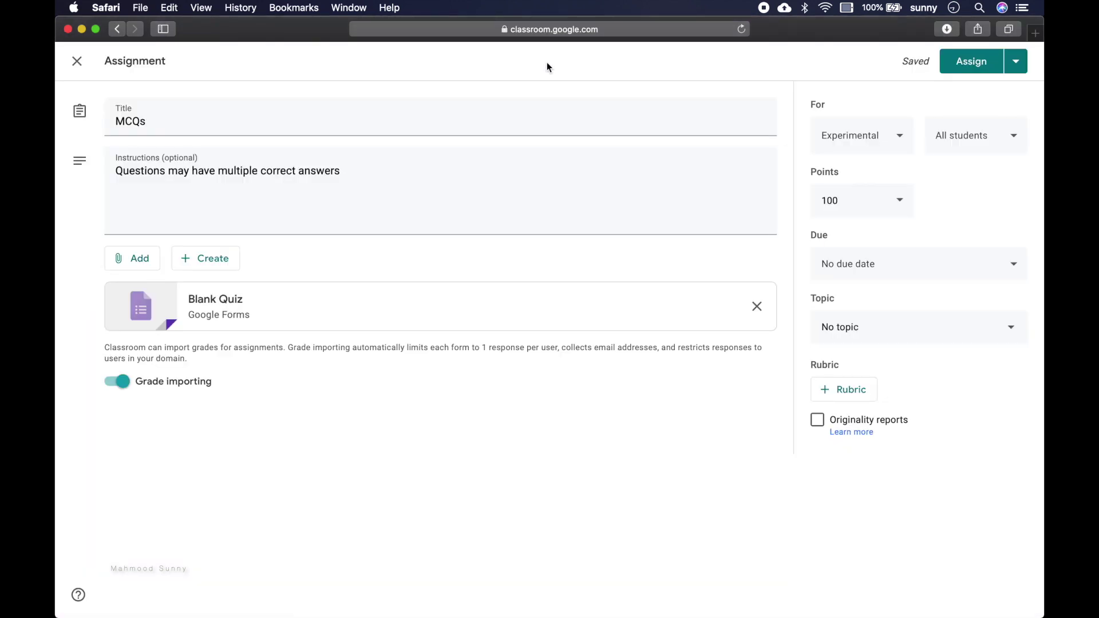
# - Change the MCQs assignment's points from 100 to 10
pyautogui.click(1023, 61)
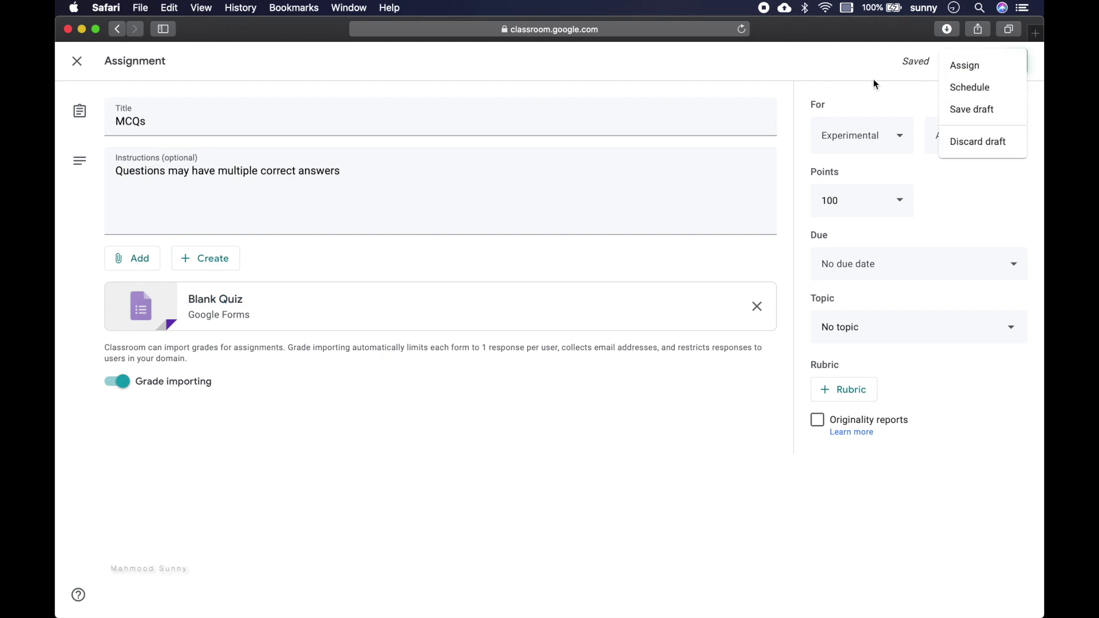
pyautogui.click(863, 205)
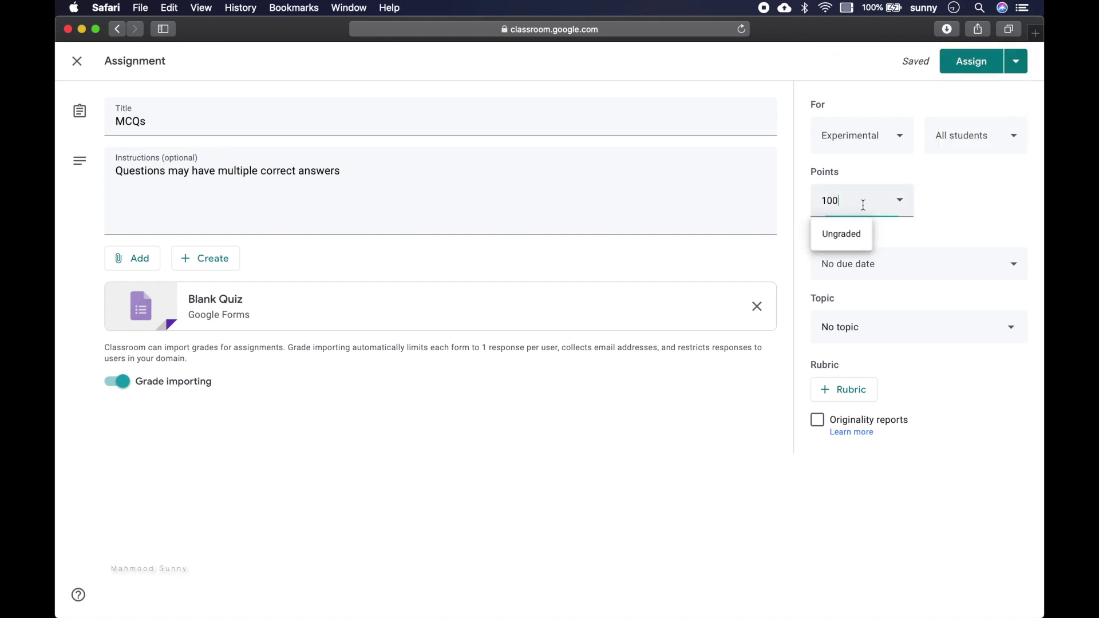
pyautogui.doubleClick(862, 205)
pyautogui.write('10')
pyautogui.click(942, 228)
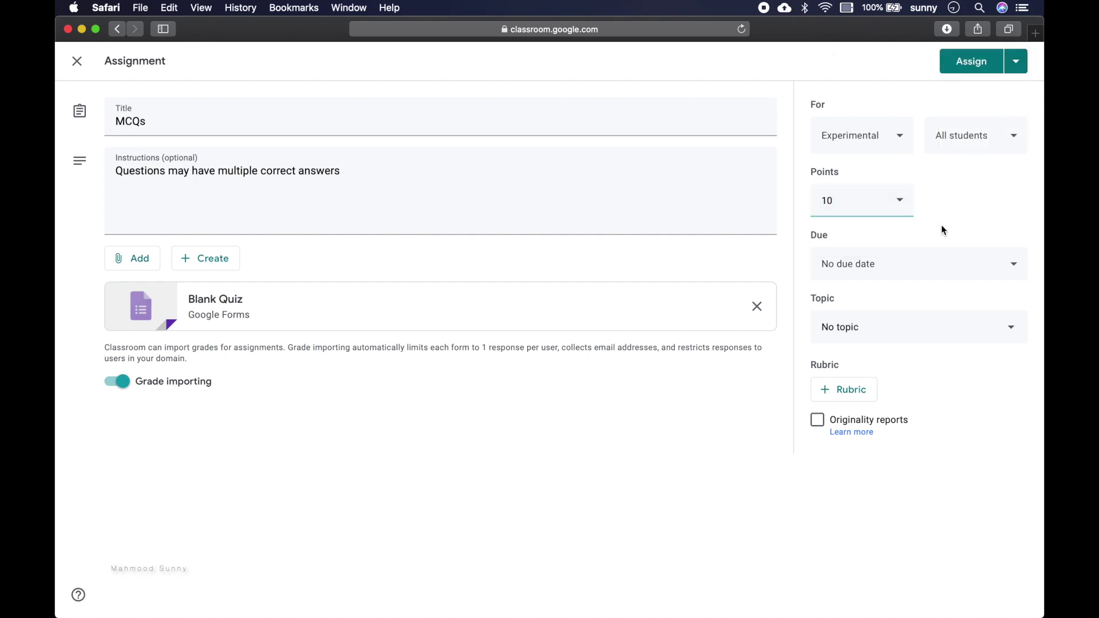
# - Leave the due date and topic unset, and close the assignment as a draft
pyautogui.click(923, 274)
pyautogui.click(981, 217)
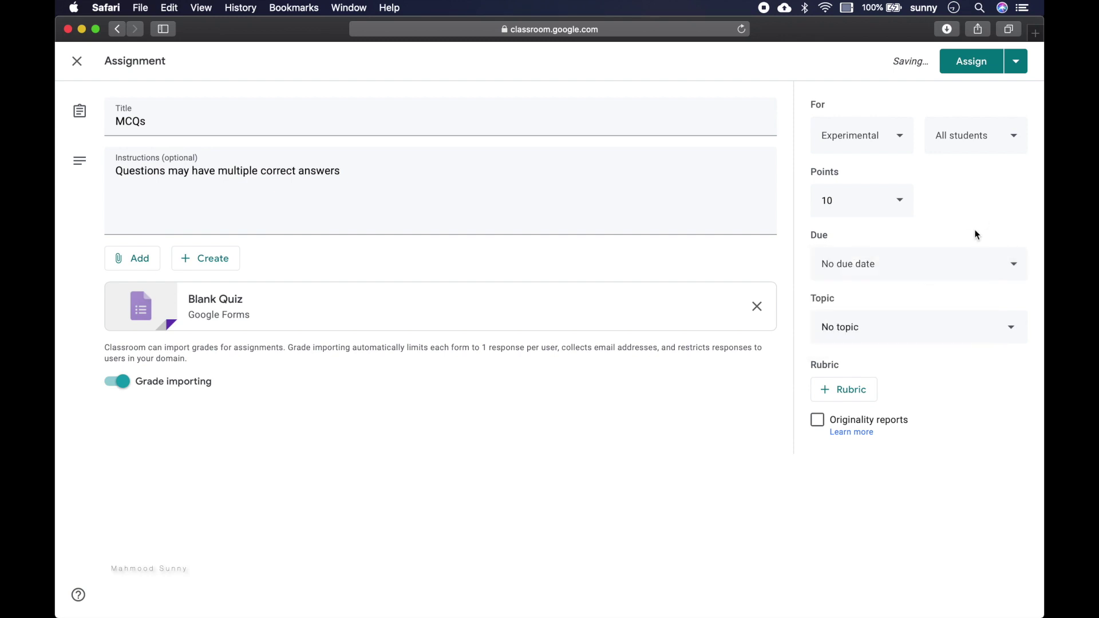
pyautogui.click(962, 337)
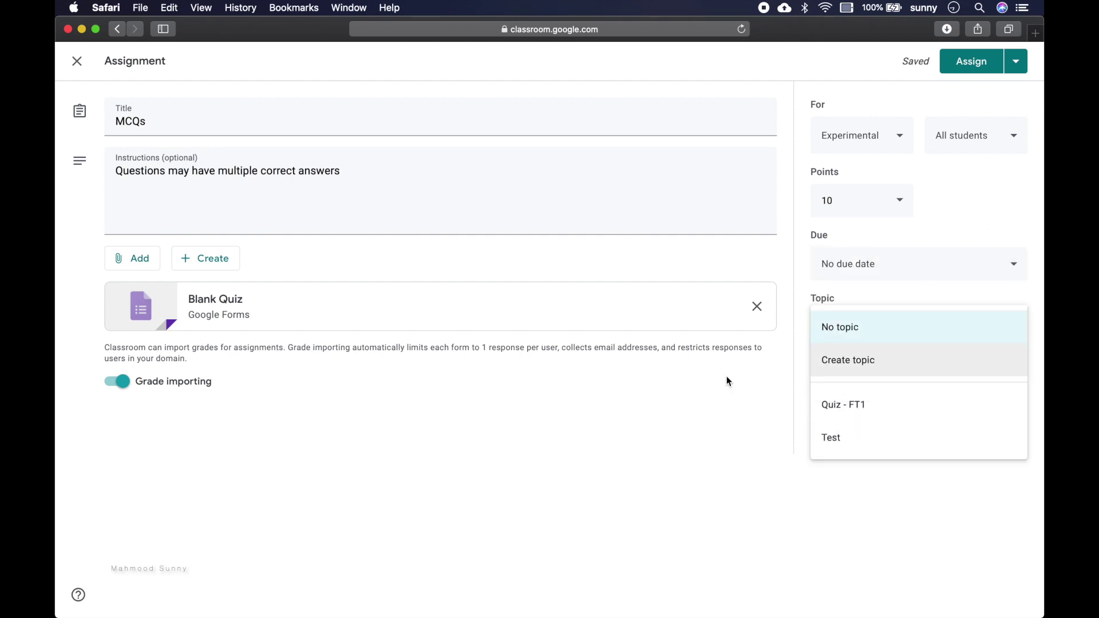
pyautogui.click(658, 427)
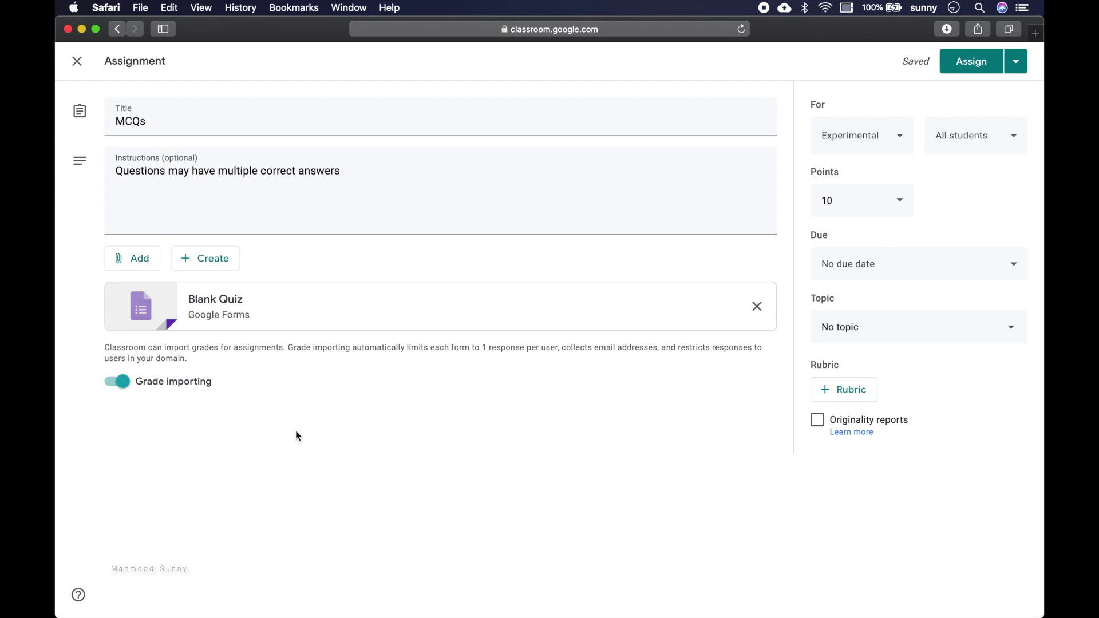
pyautogui.click(77, 61)
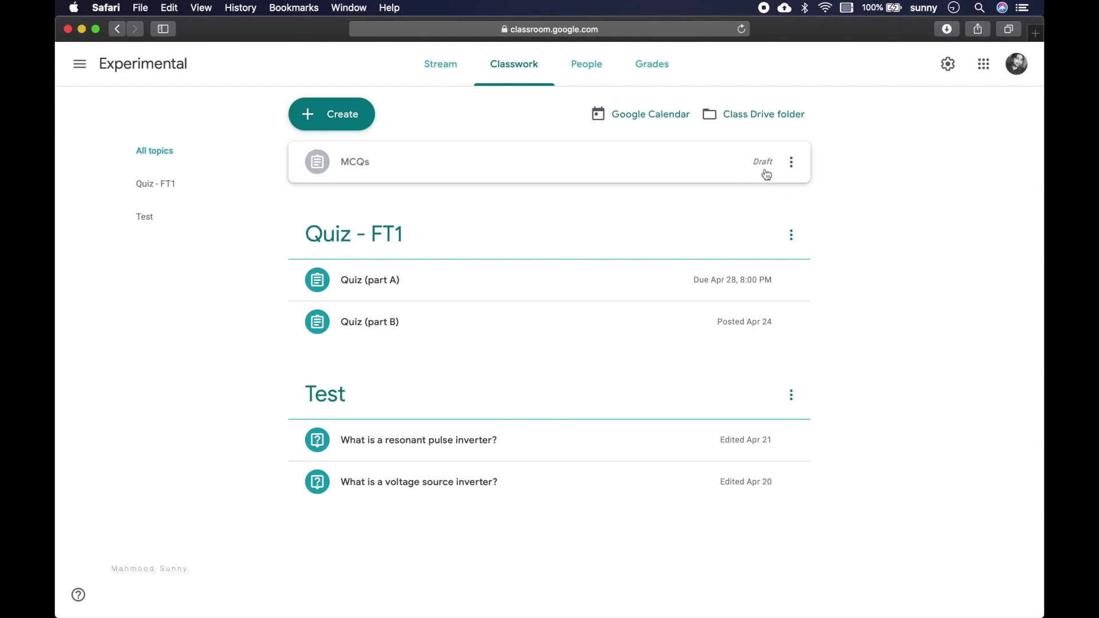
pyautogui.click(791, 163)
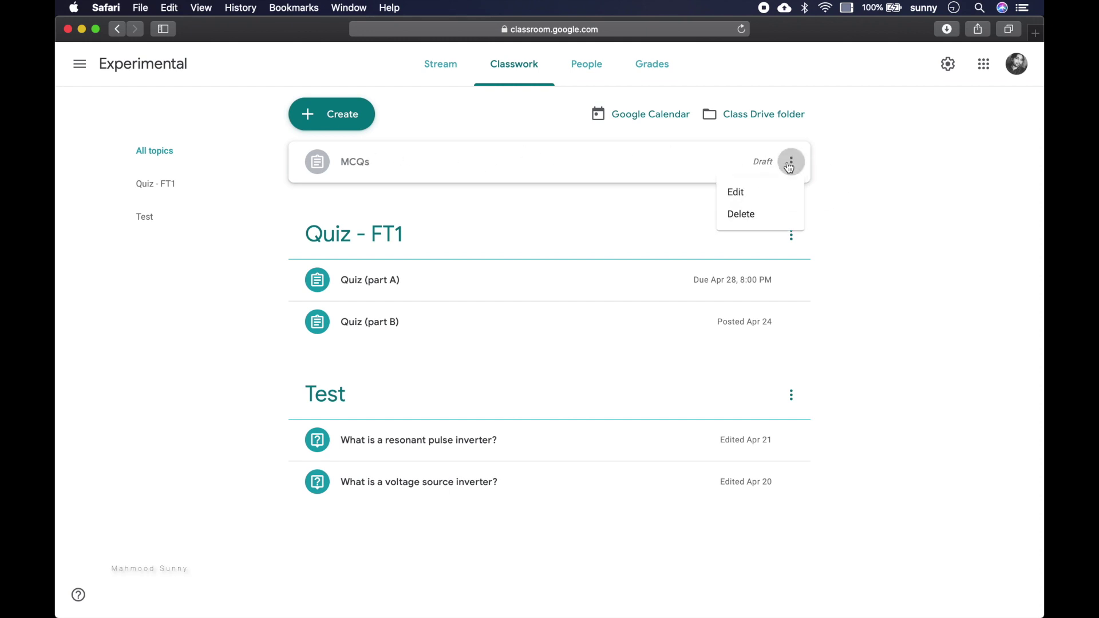
pyautogui.click(870, 187)
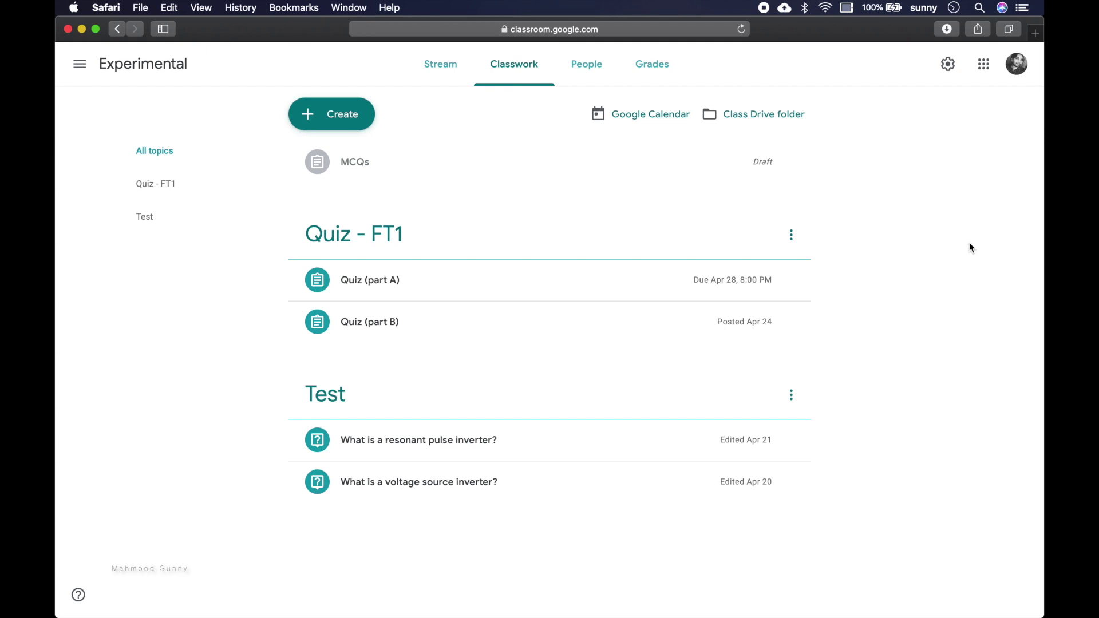
pyautogui.press('F4')
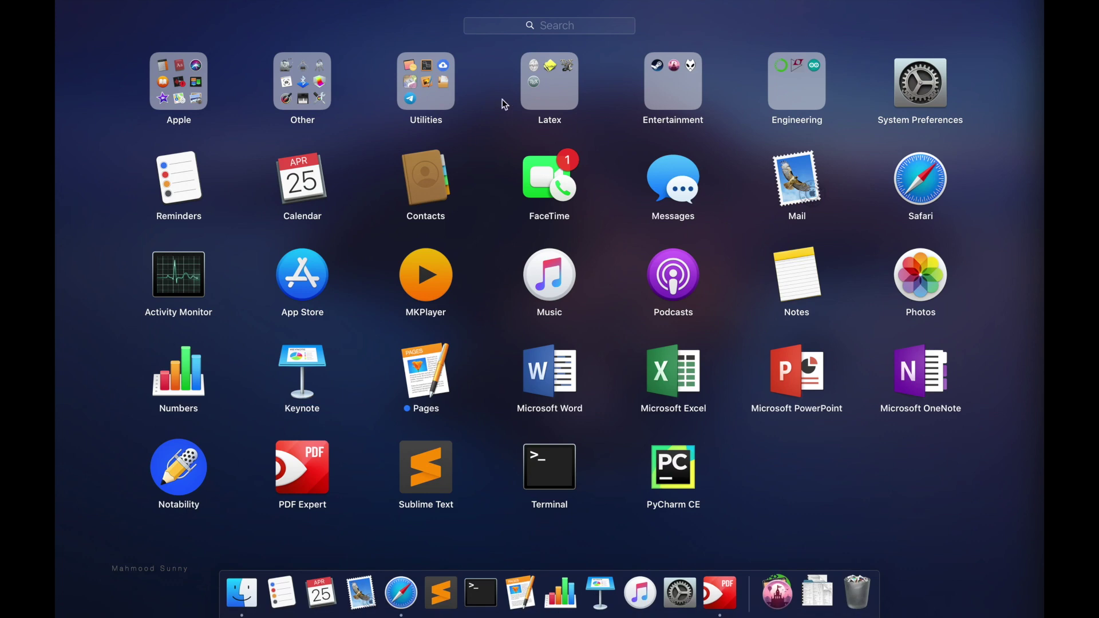
pyautogui.click(548, 97)
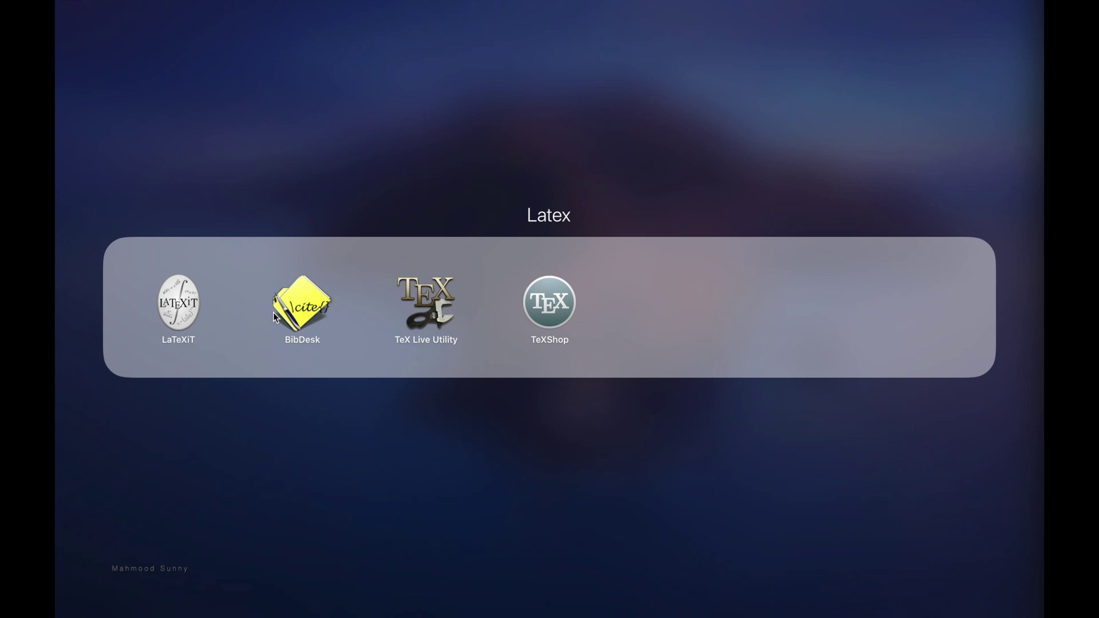
pyautogui.click(183, 316)
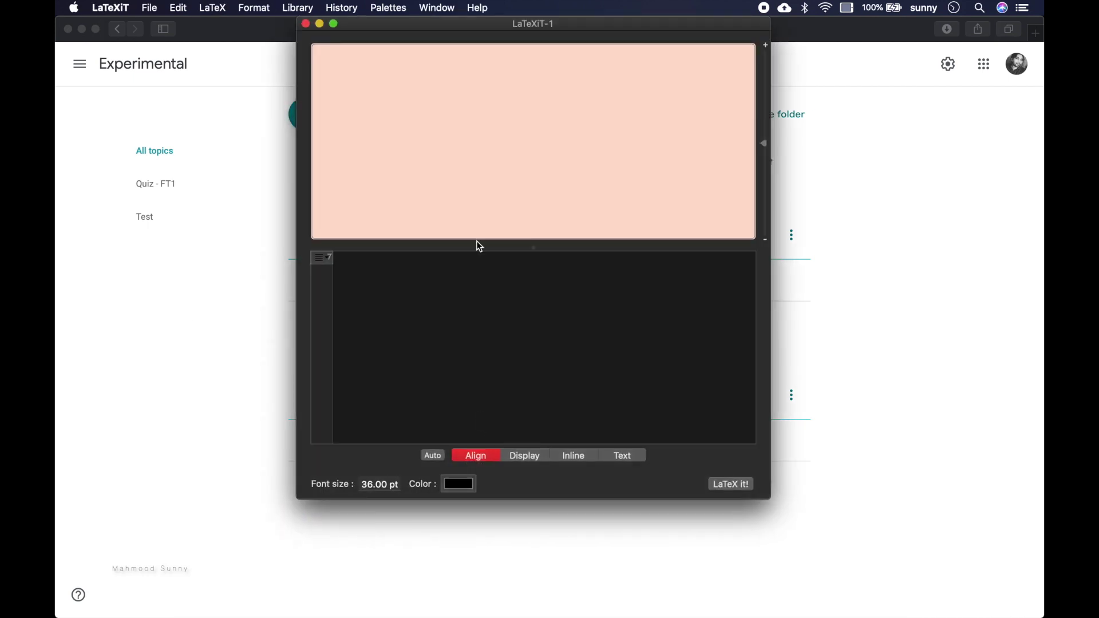
pyautogui.rightClick(511, 169)
pyautogui.moveTo(555, 171)
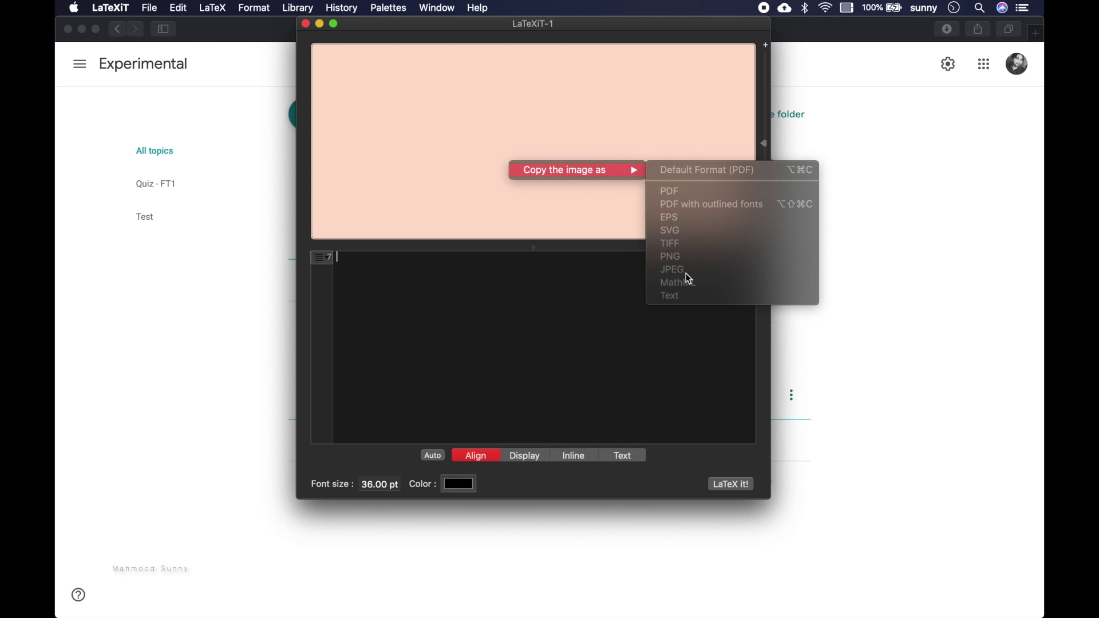
pyautogui.click(470, 173)
pyautogui.press('super+Tab')
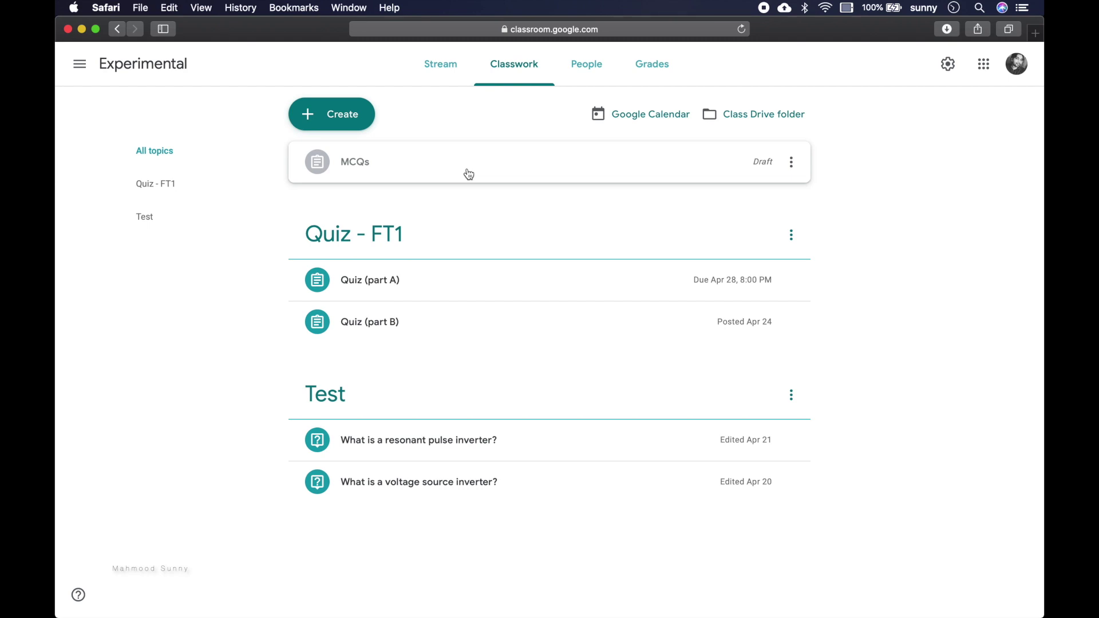
# - Create a new quiz assignment titled 'MCQ' with a Blank Quiz form attached
pyautogui.click(344, 127)
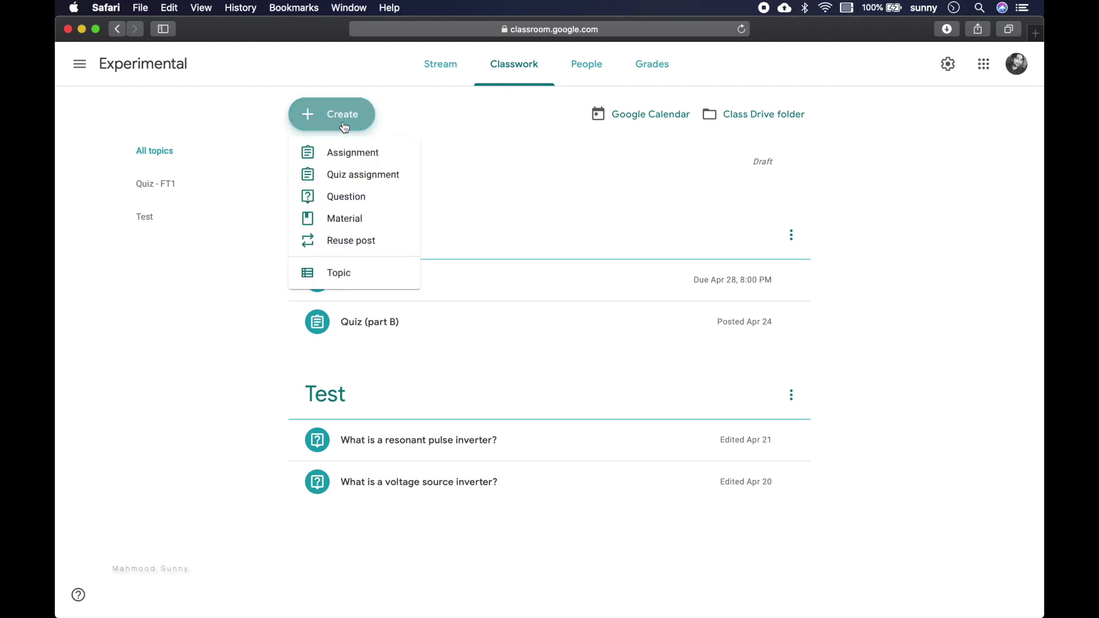
pyautogui.click(357, 177)
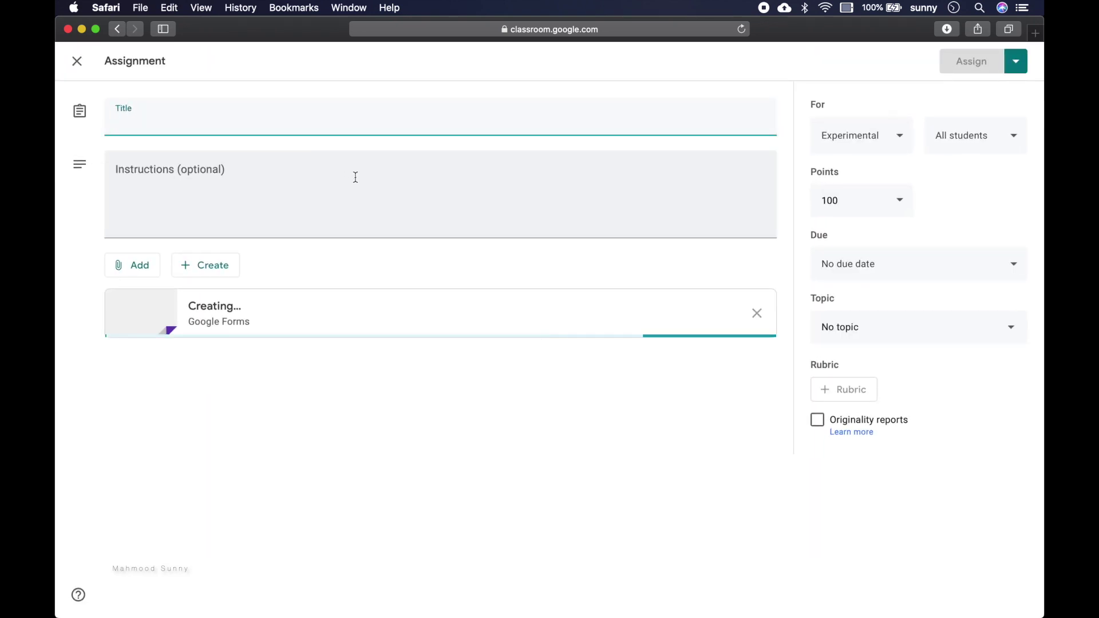
pyautogui.click(401, 120)
pyautogui.write('MC')
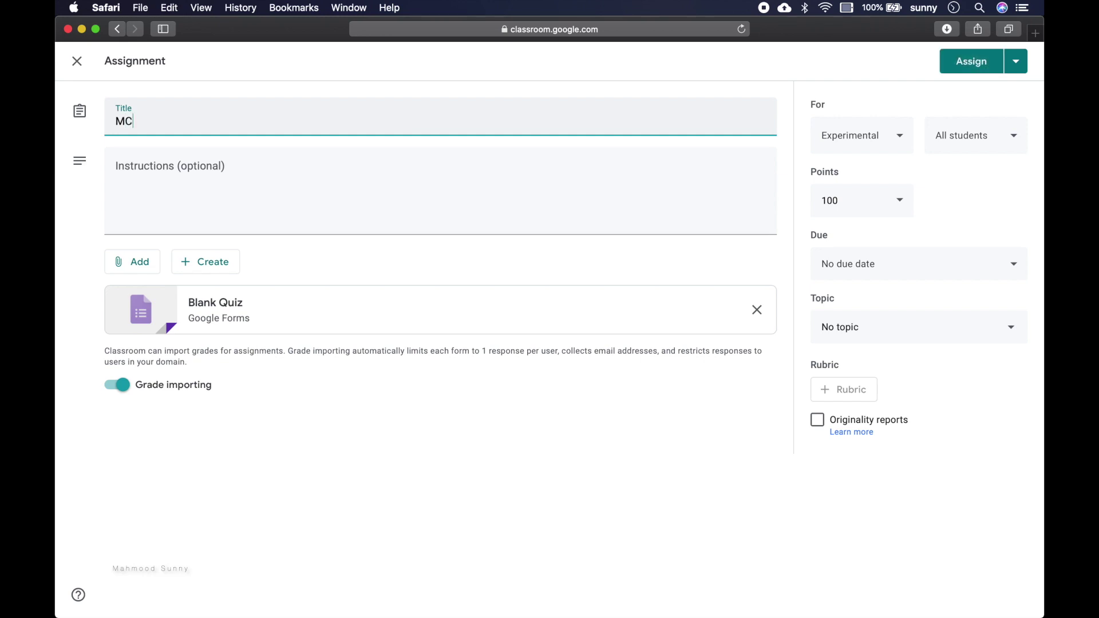
pyautogui.write('Q')
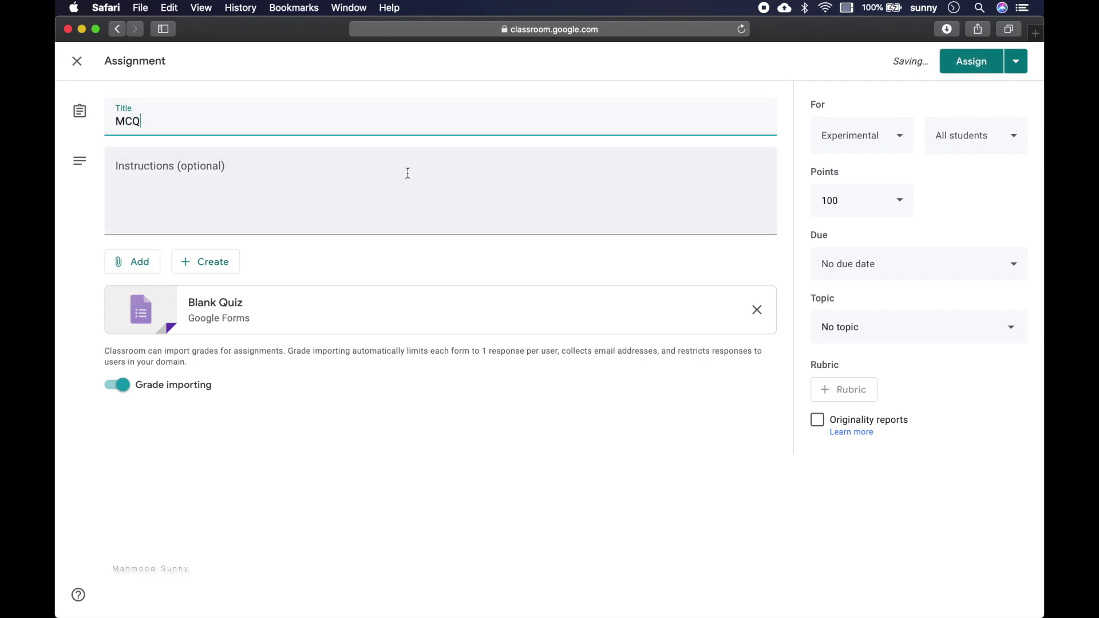
pyautogui.click(408, 173)
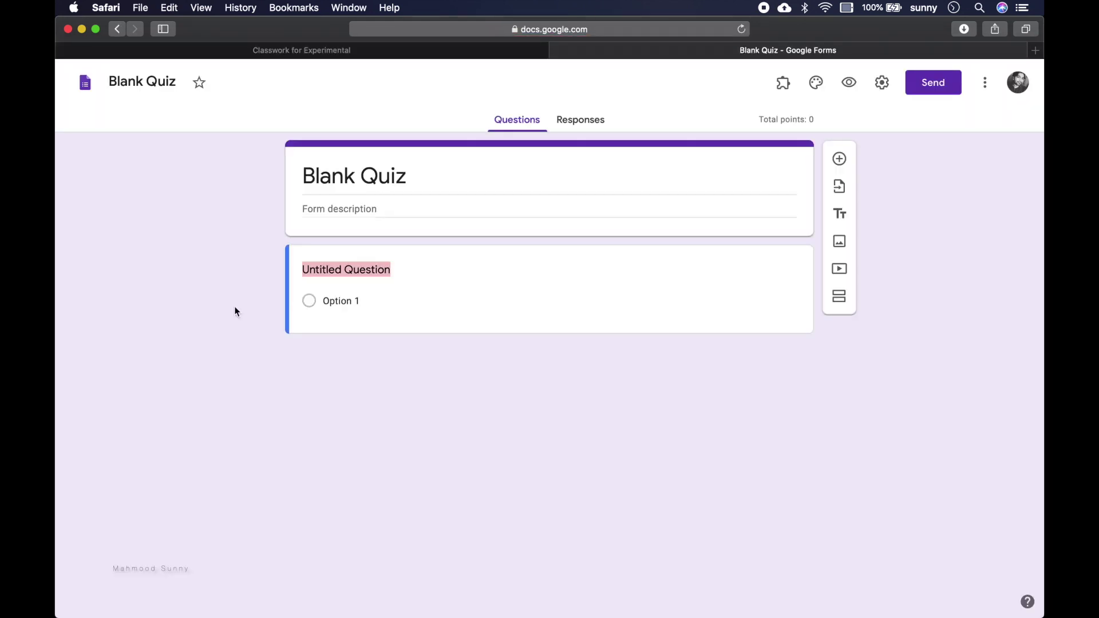
# - Title the form 'Math Quiz', checking the quiz PDF for the question
pyautogui.write('Math')
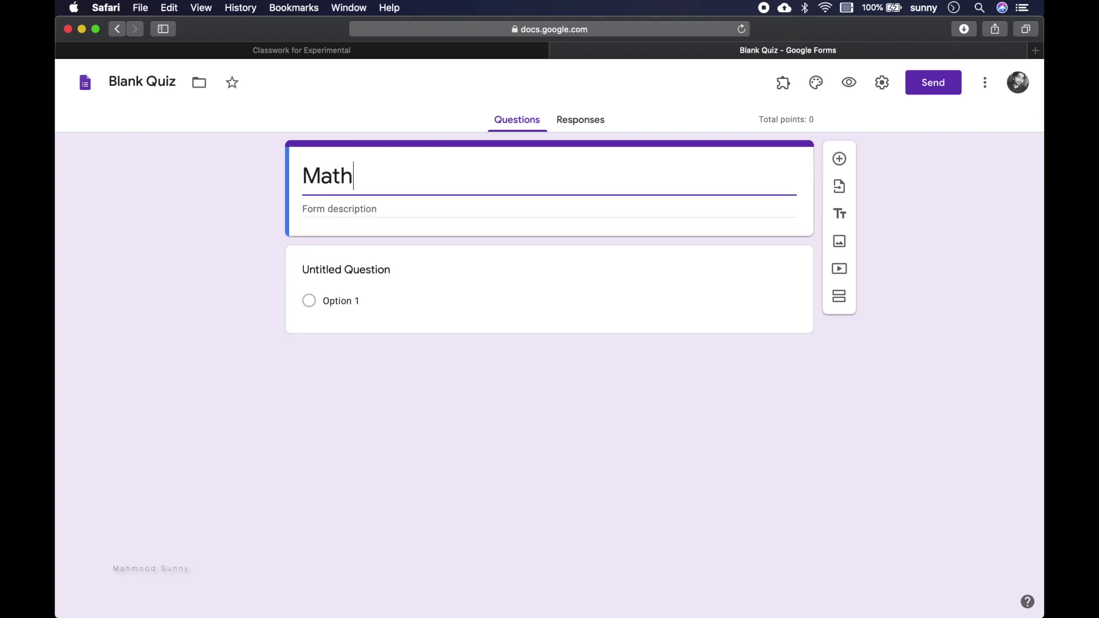
pyautogui.write(' Quiz')
pyautogui.press('Tab')
pyautogui.press('Tab')
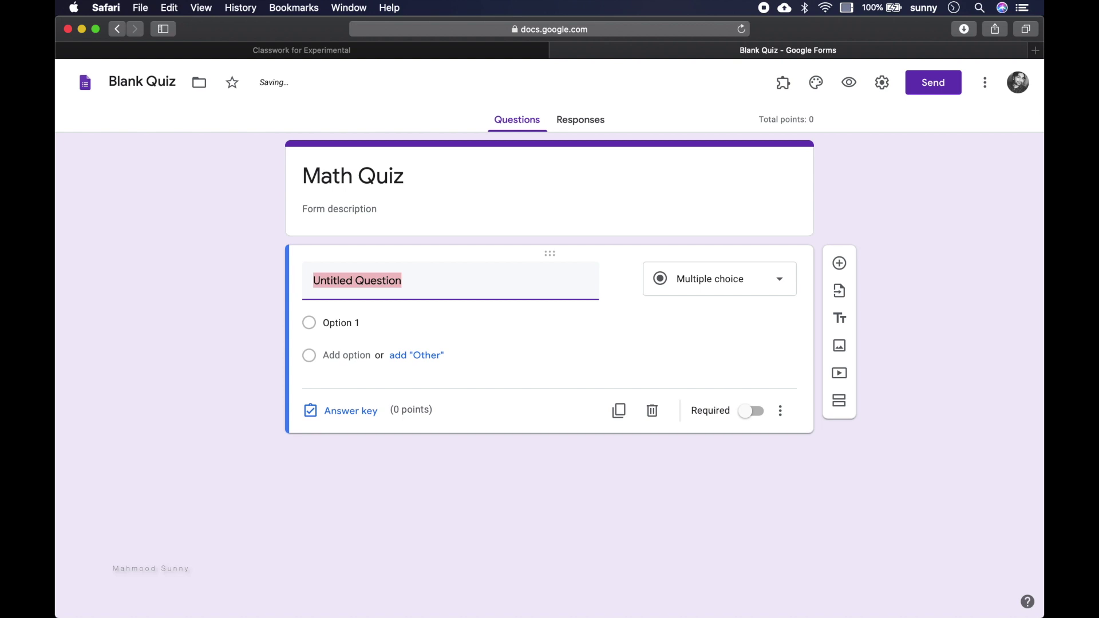
pyautogui.press('super+Tab')
pyautogui.press('super+Tab')
pyautogui.press('super+Tab')
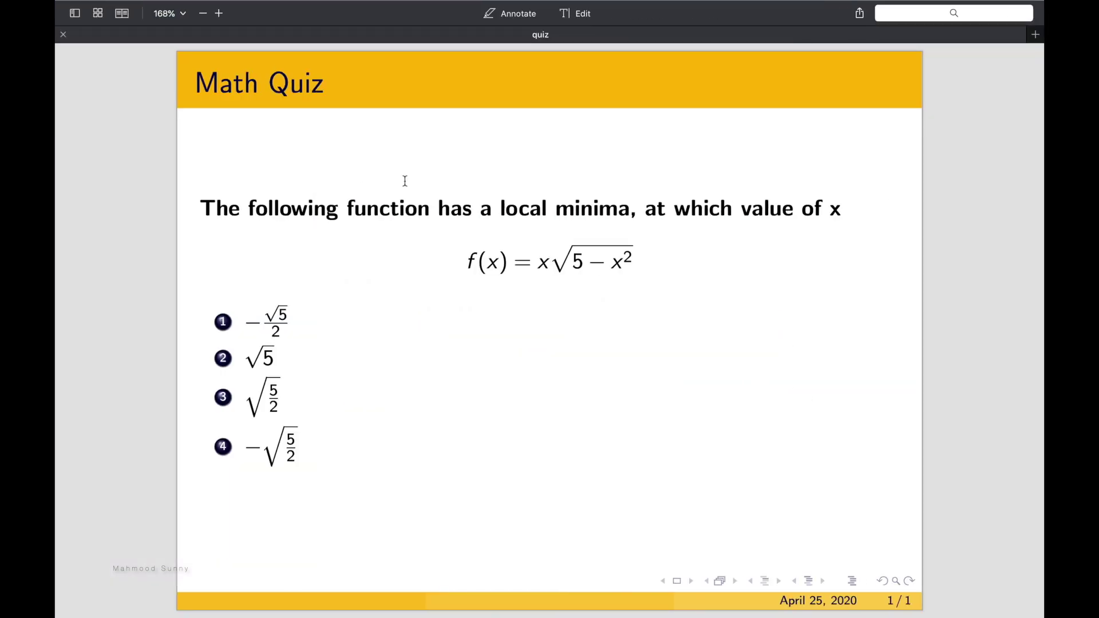
pyautogui.press('super+Tab')
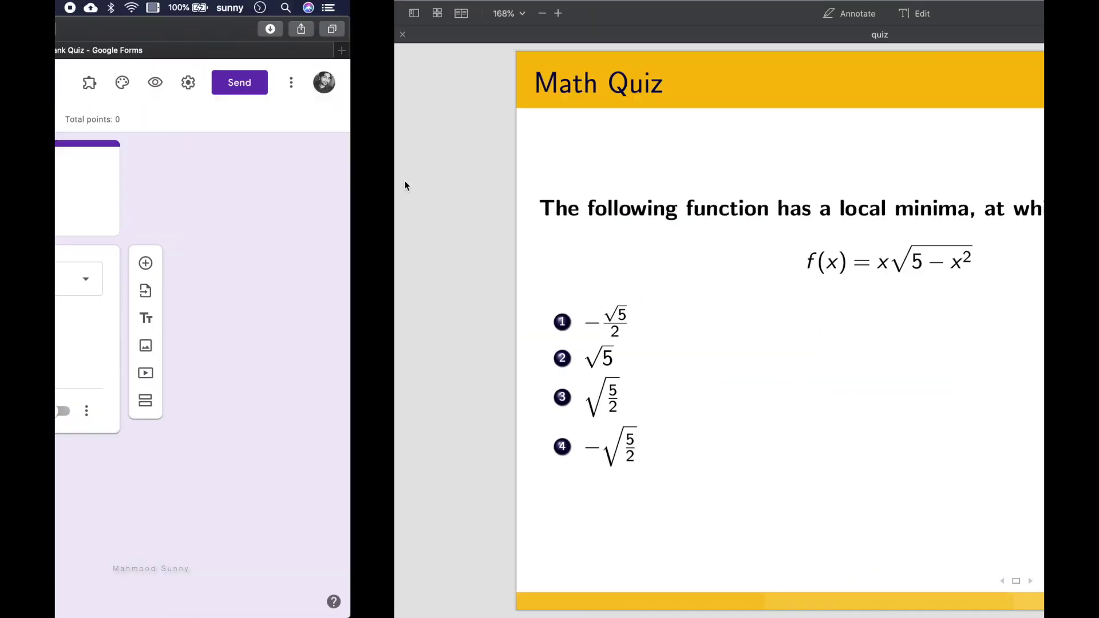
# - Write the question 'The following function has a local minima, at which value of x'
pyautogui.write('The fol')
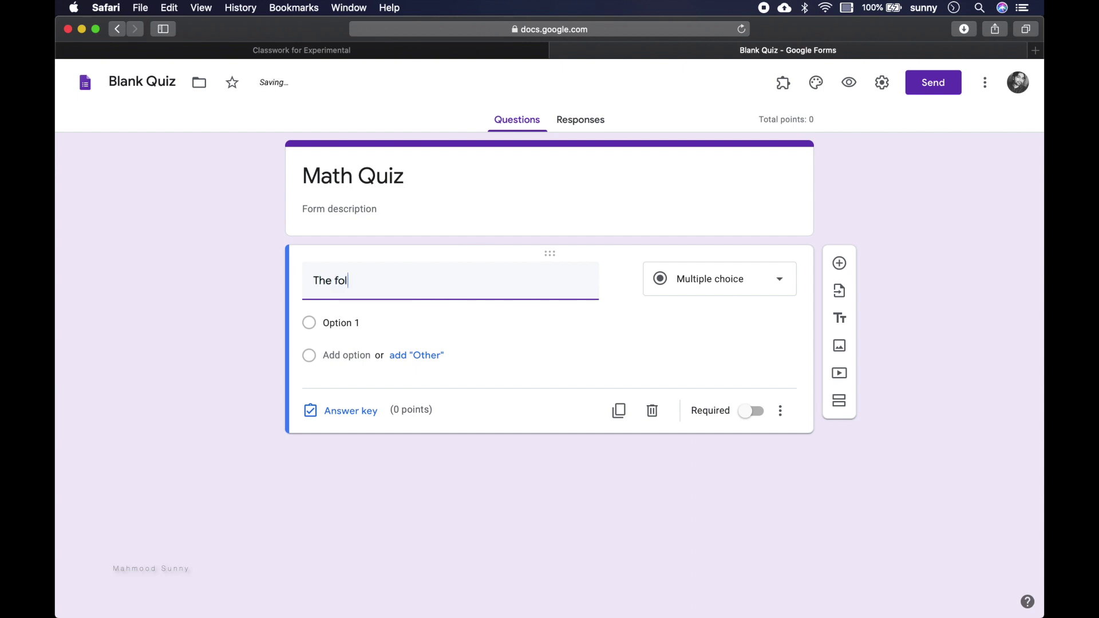
pyautogui.write('lowing func')
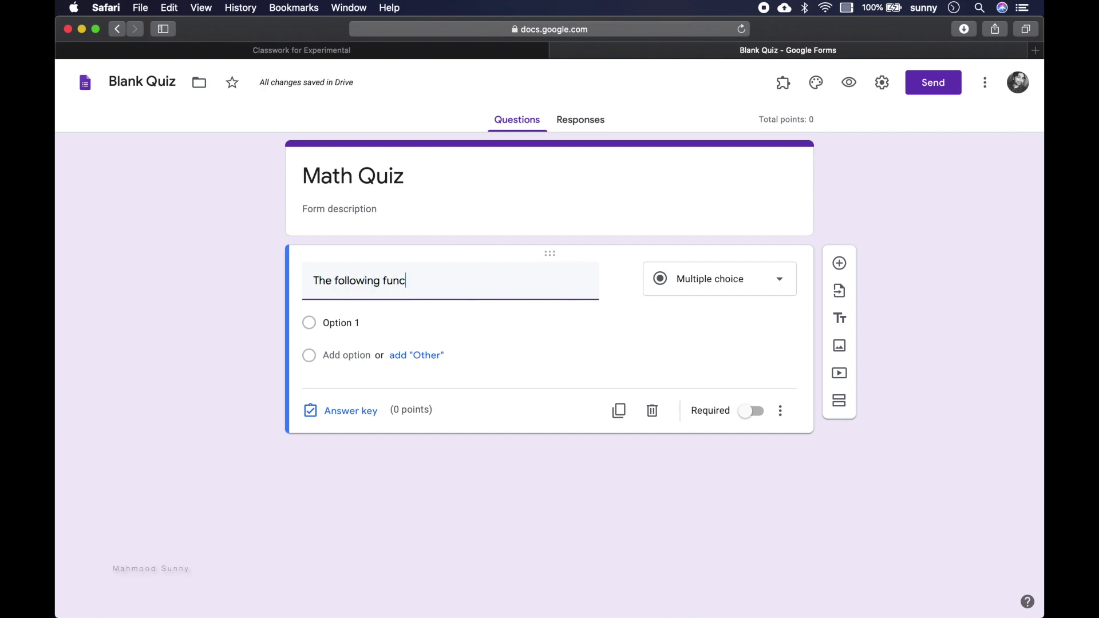
pyautogui.write('tion has a')
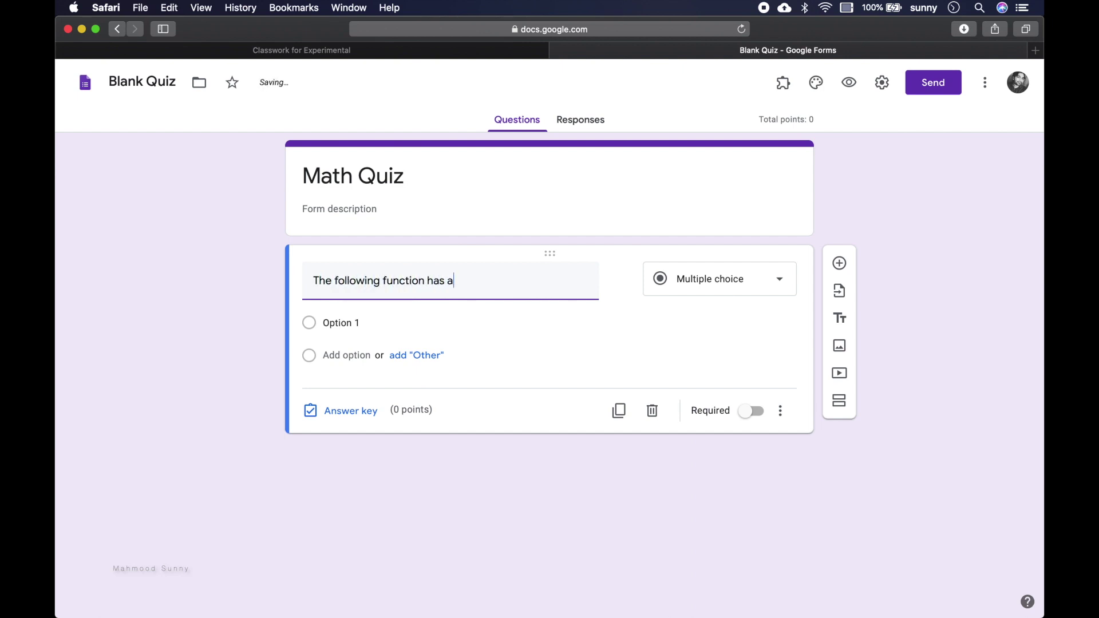
pyautogui.write(' local minima at')
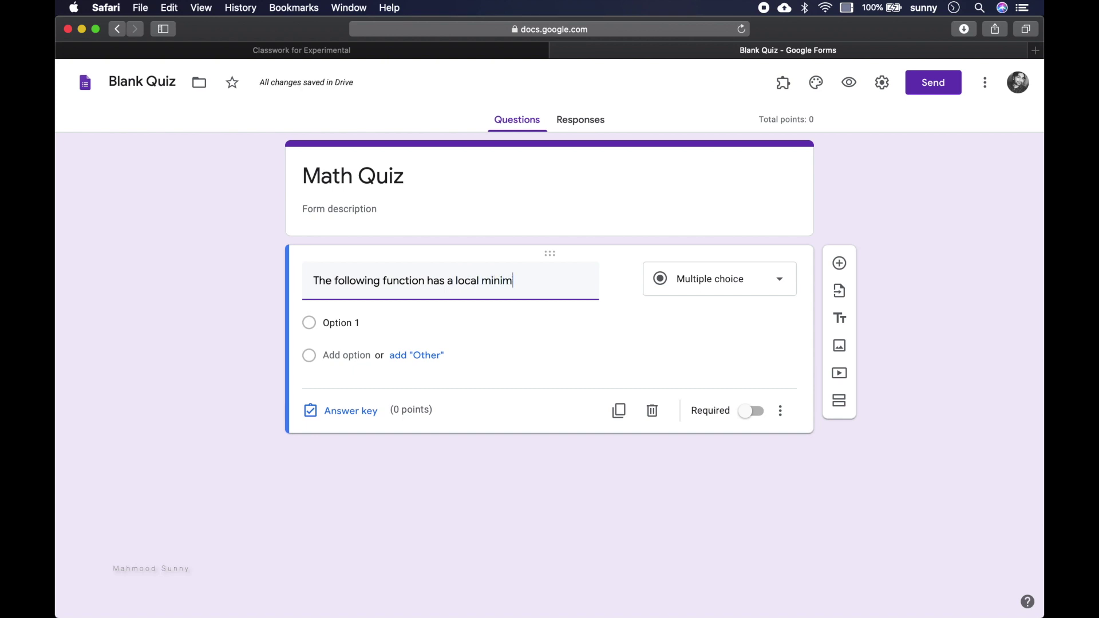
pyautogui.press('BackSpace')
pyautogui.press('BackSpace')
pyautogui.press('BackSpace')
pyautogui.write(', wh')
pyautogui.press('BackSpace')
pyautogui.press('BackSpace')
pyautogui.write('at which ')
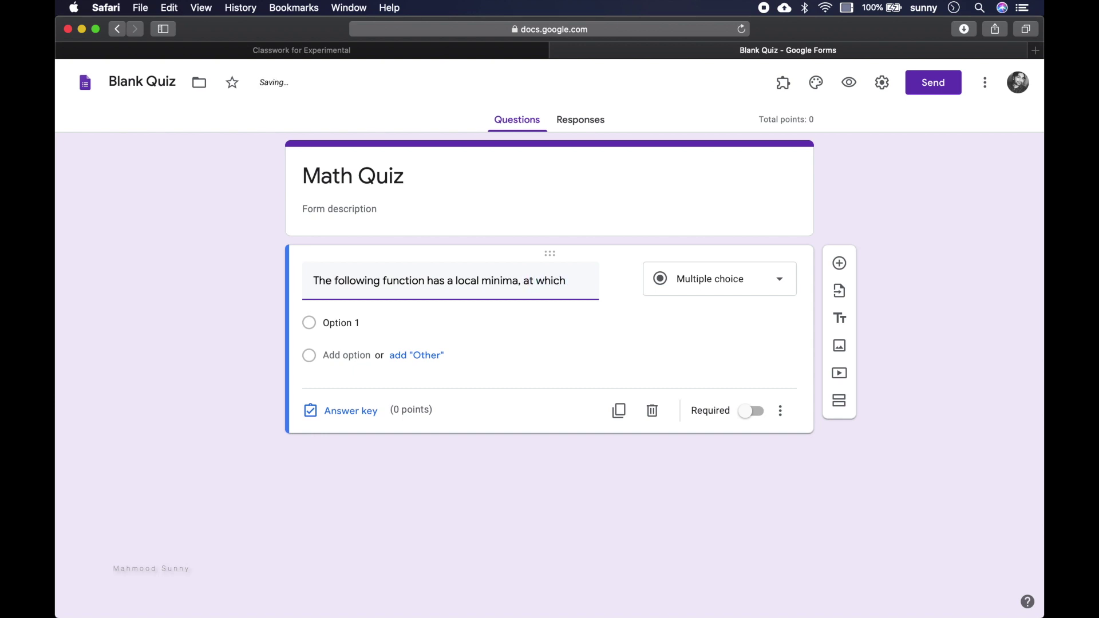
pyautogui.write('value of x')
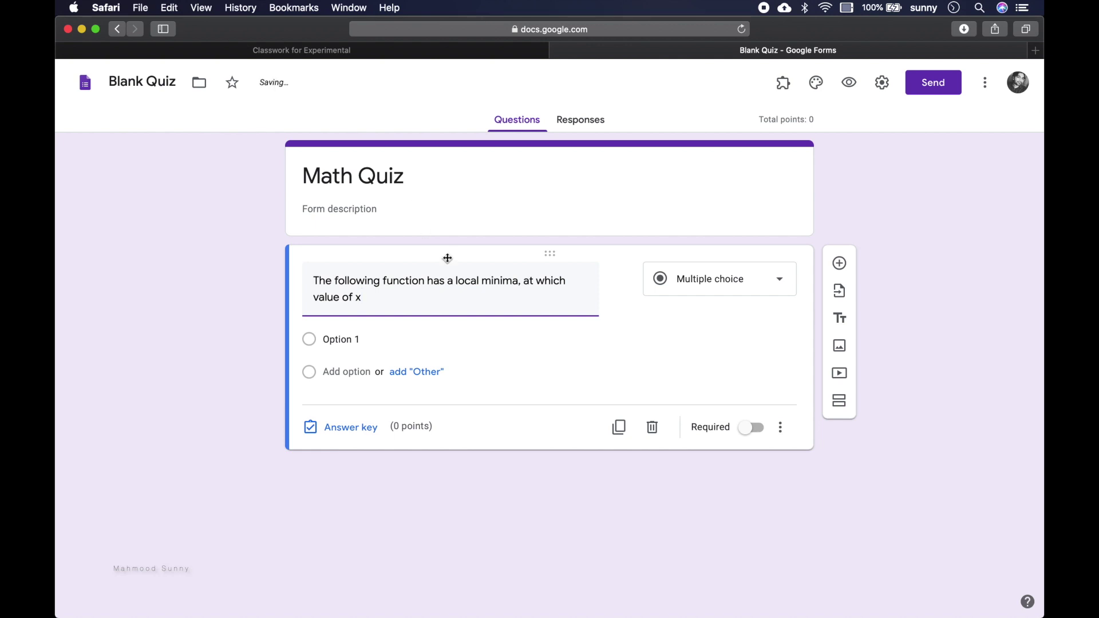
pyautogui.moveTo(622, 292)
pyautogui.press('super+Tab')
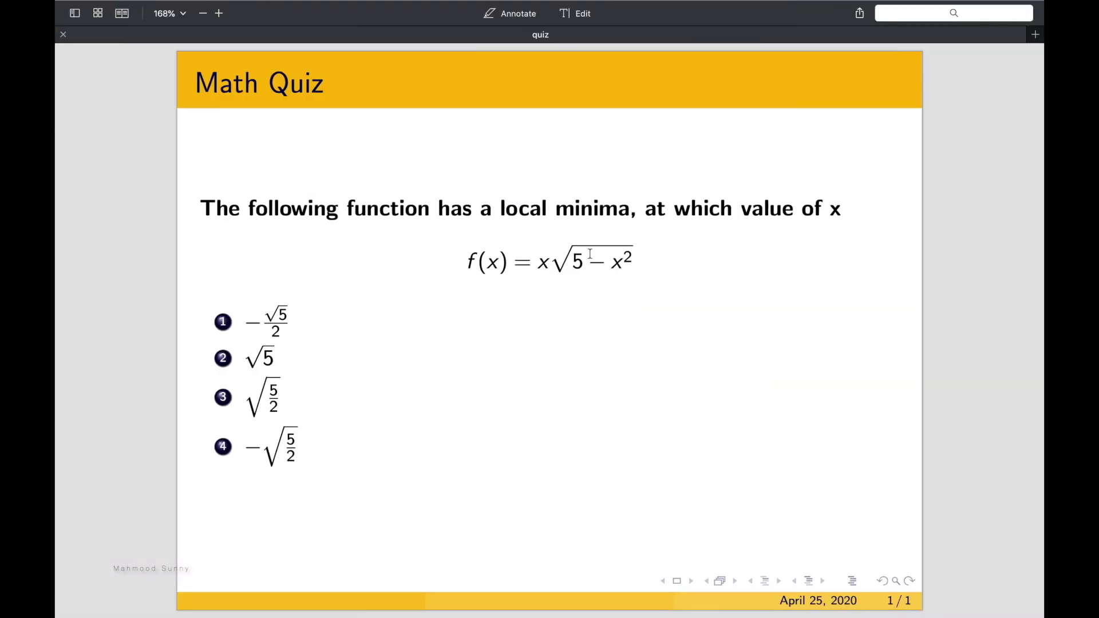
# - Enter f(x) = x \sqrt{5 - x^2} in LaTeXiT, comparing it with the quiz PDF
pyautogui.press('super+Tab')
pyautogui.press('super+Tab')
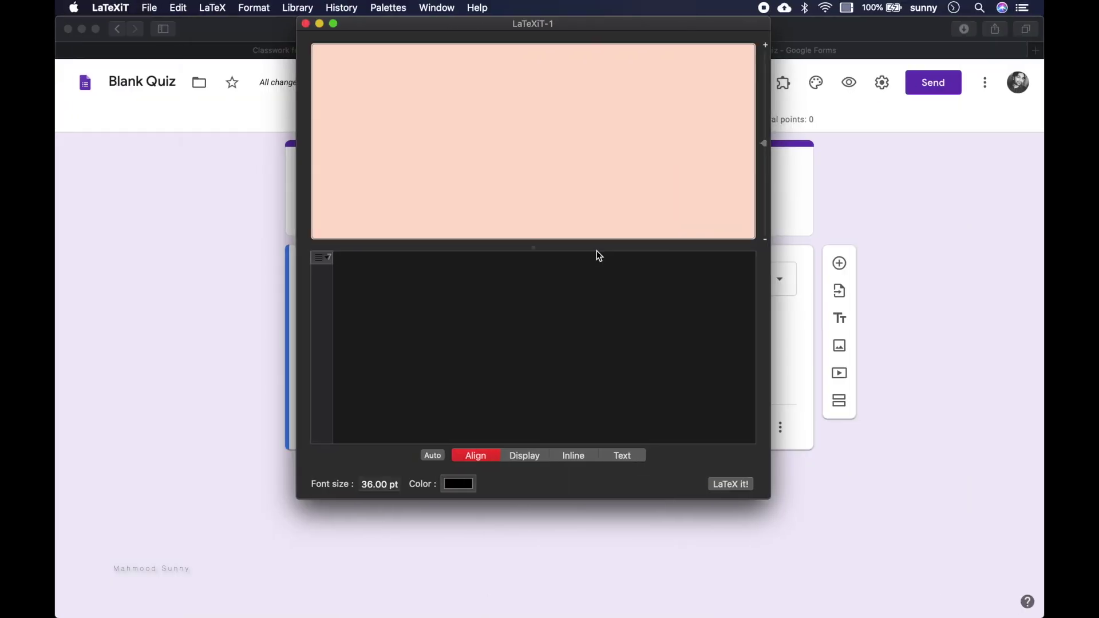
pyautogui.write('f(x) = x')
pyautogui.hotkey('ctrl', 'Right')
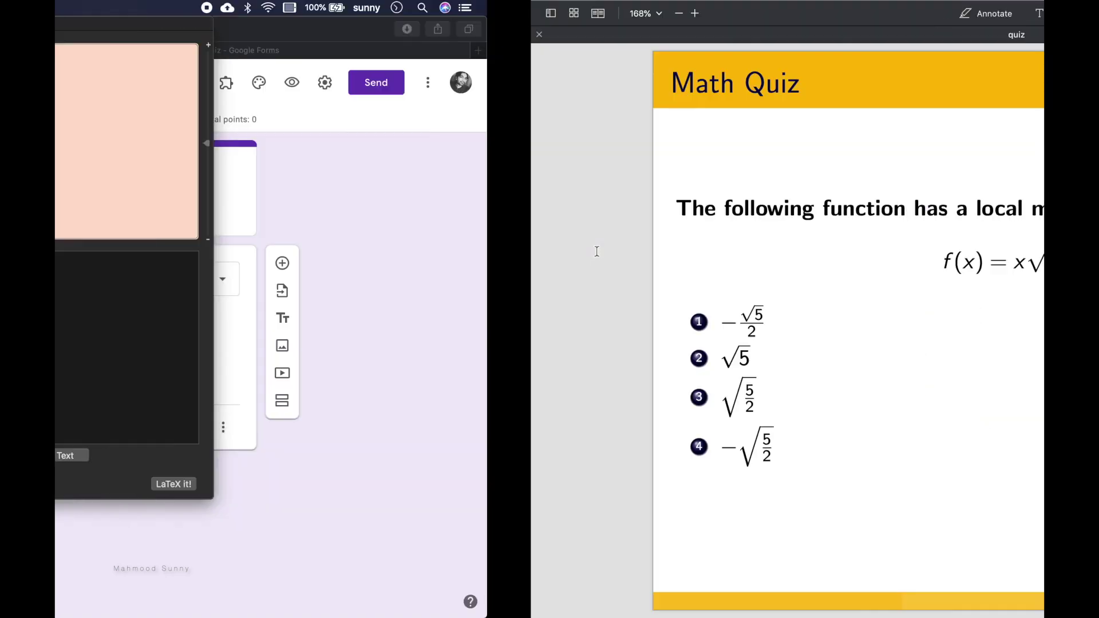
pyautogui.hotkey('ctrl', 'Left')
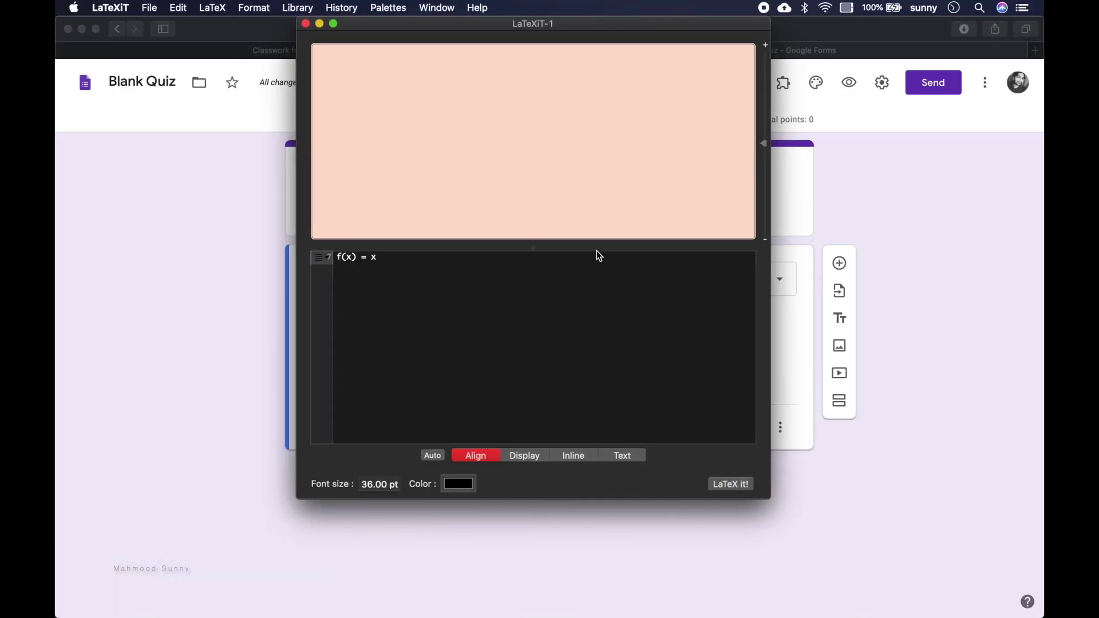
pyautogui.write('\\sqrt{')
pyautogui.hotkey('ctrl', 'Right')
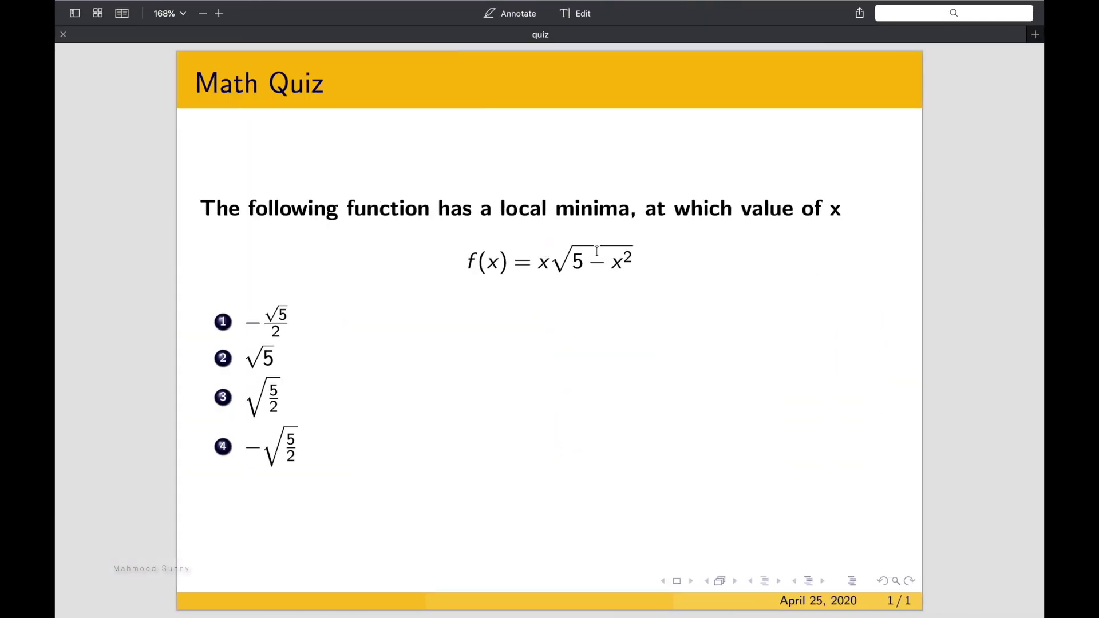
pyautogui.hotkey('ctrl', 'Left')
pyautogui.write('5')
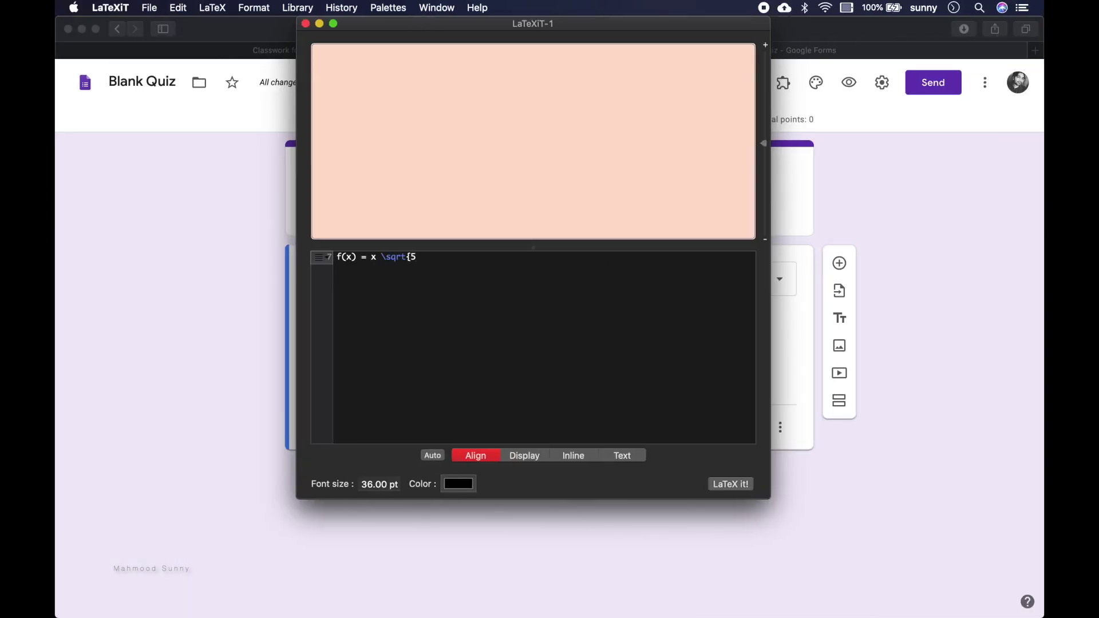
pyautogui.write(' - x^2}')
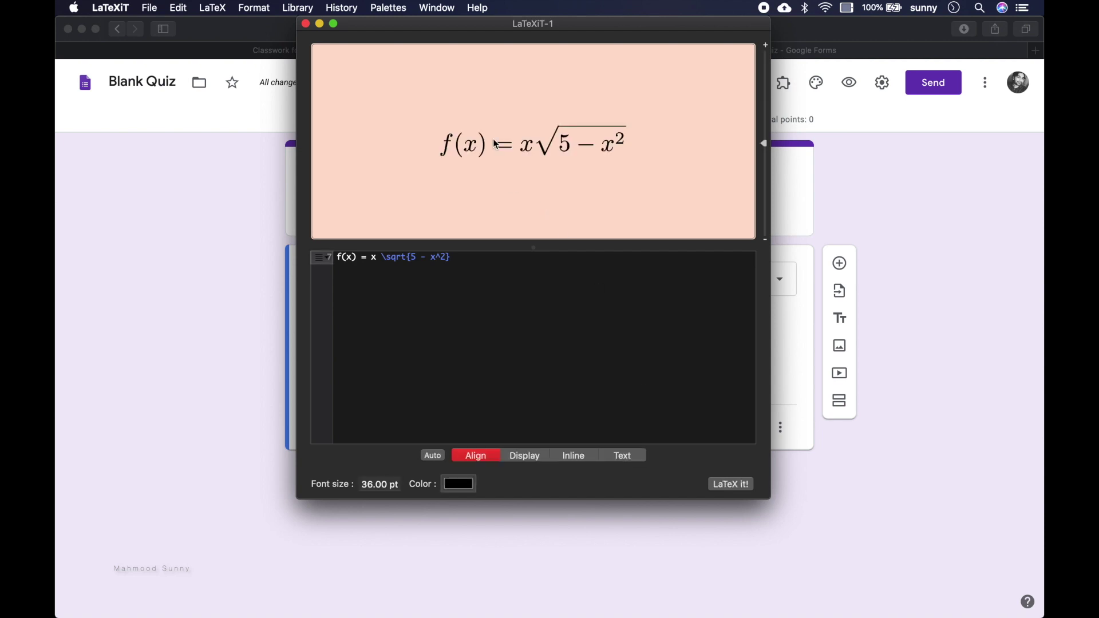
pyautogui.press('super+Tab')
pyautogui.press('super+Tab')
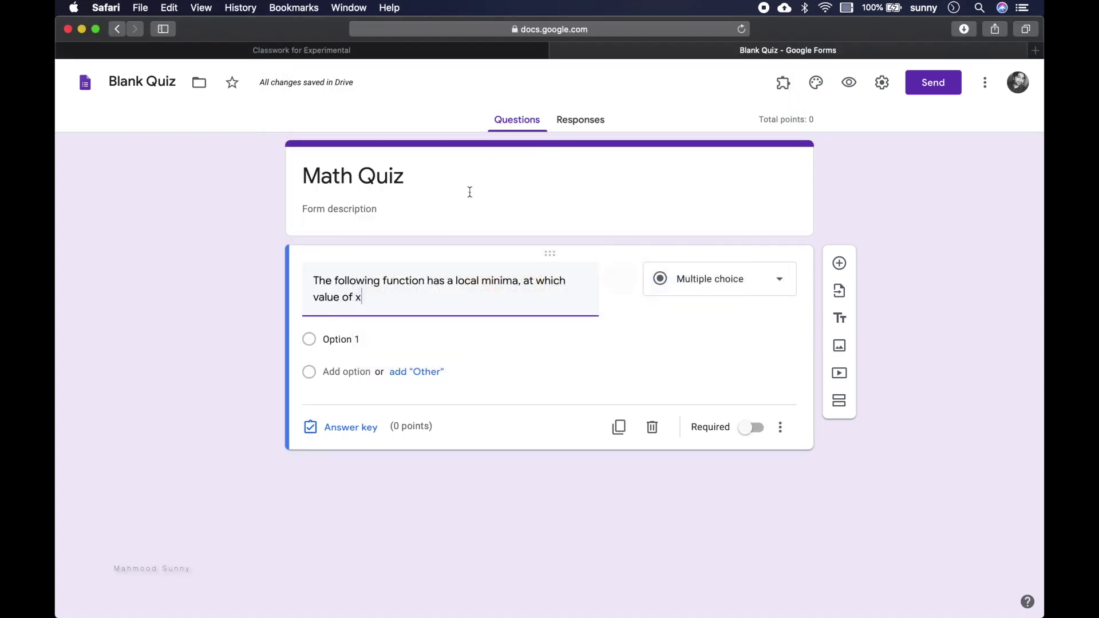
pyautogui.press('super+Tab')
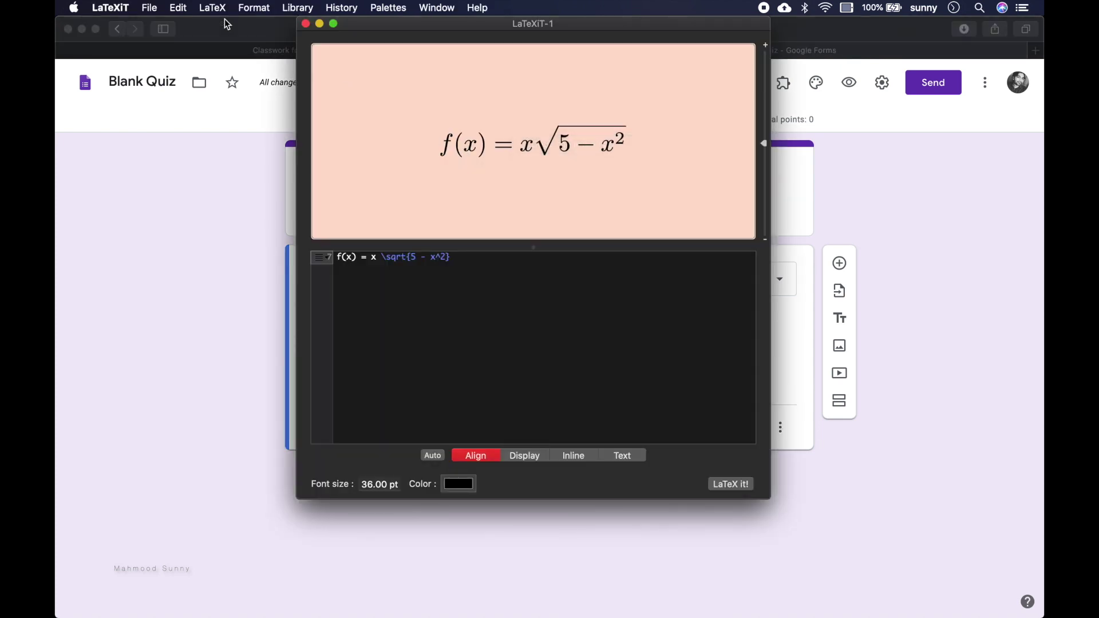
# - Export the rendered f(x) equation to the Desktop as eq.png in PNG bitmap format
pyautogui.click(209, 9)
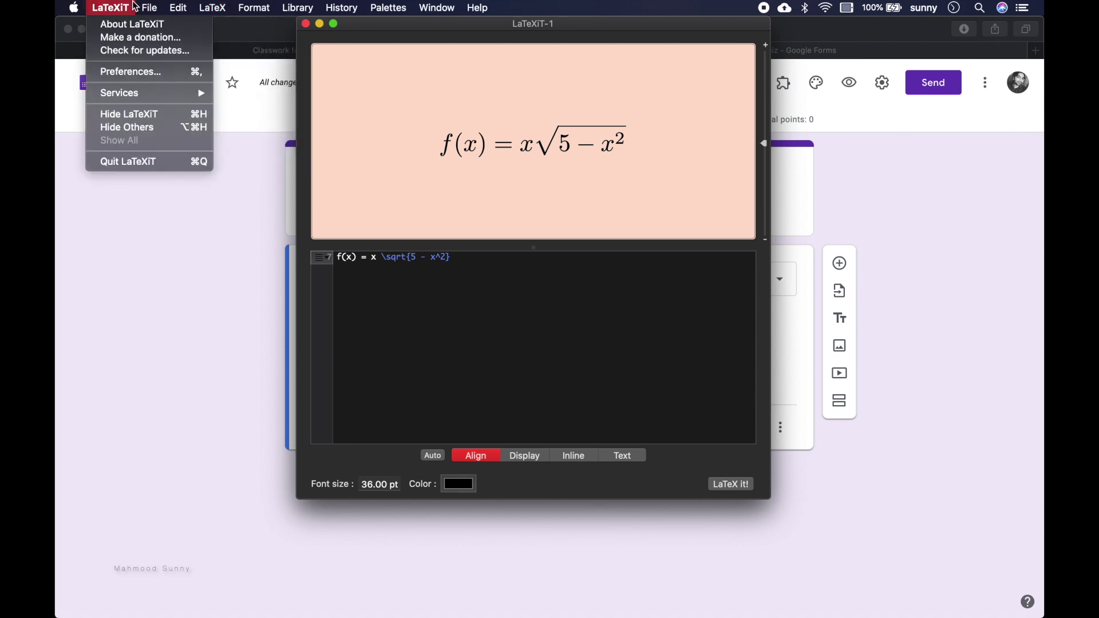
pyautogui.moveTo(150, 8)
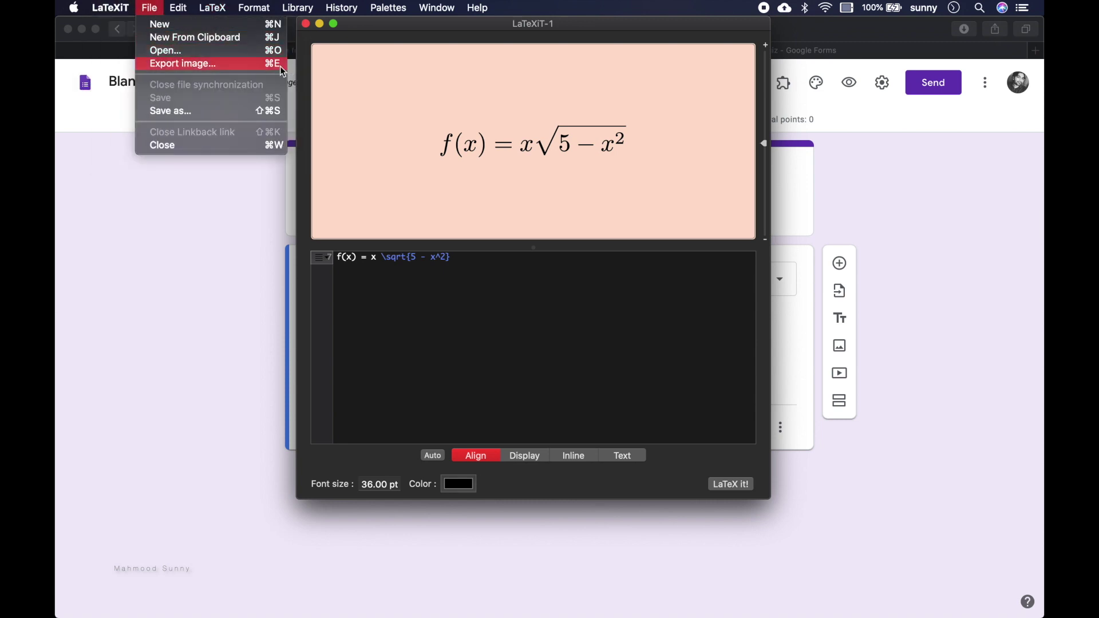
pyautogui.click(500, 205)
pyautogui.press('super+e')
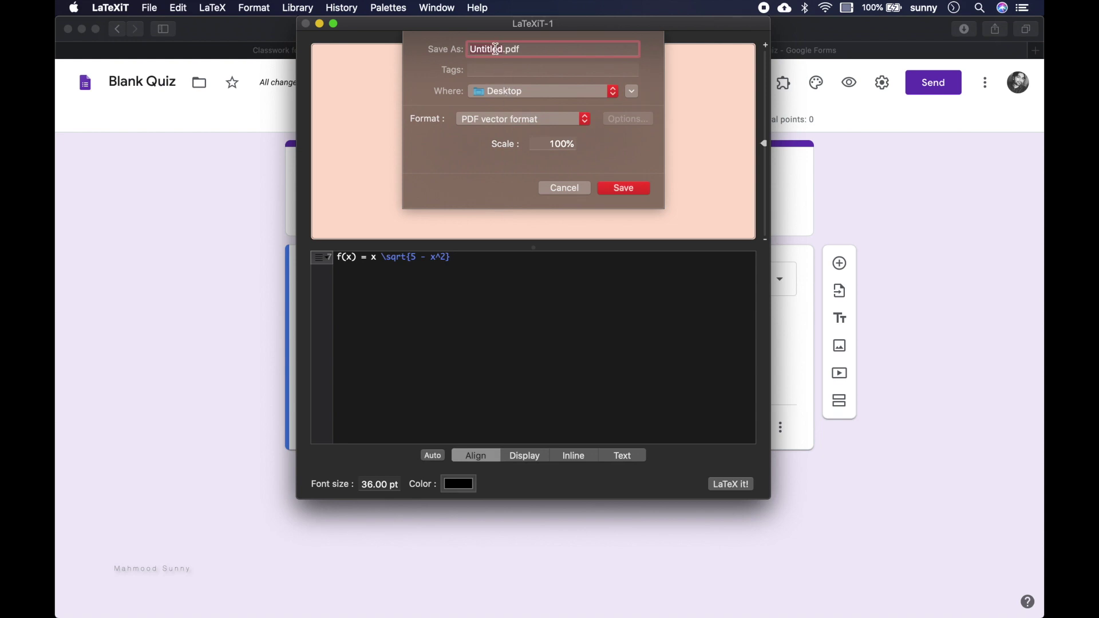
pyautogui.write('eq')
pyautogui.click(537, 117)
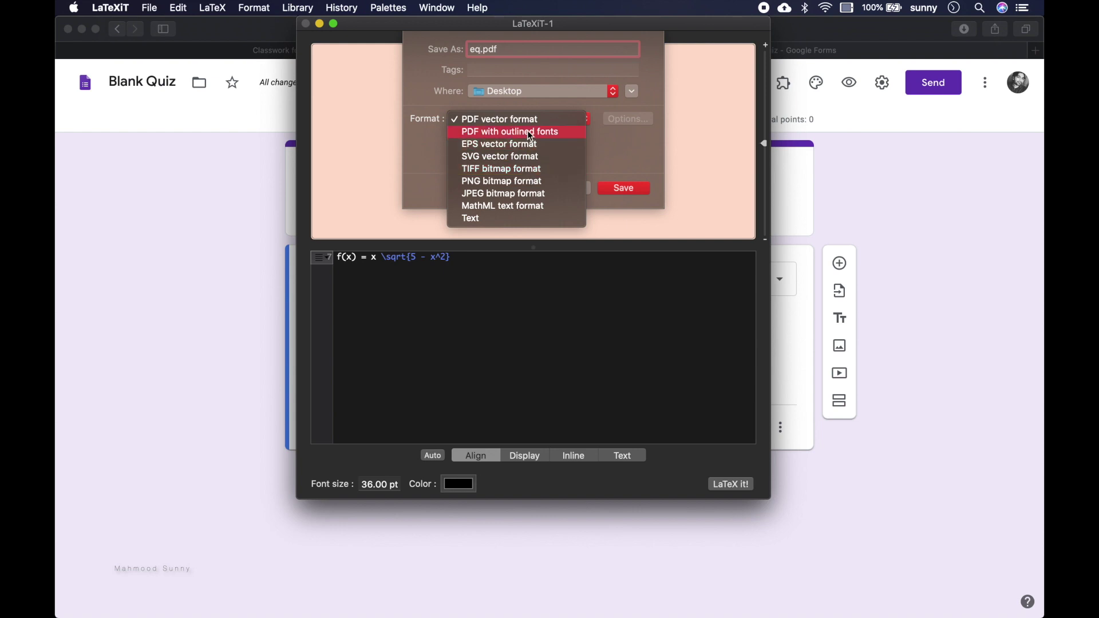
pyautogui.click(517, 181)
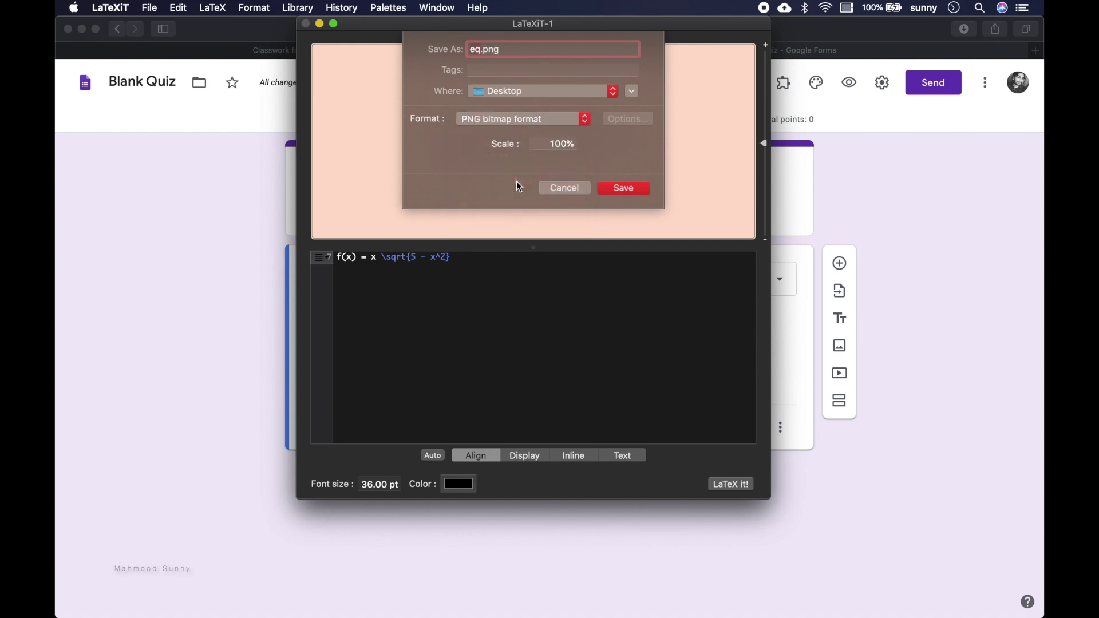
pyautogui.click(607, 188)
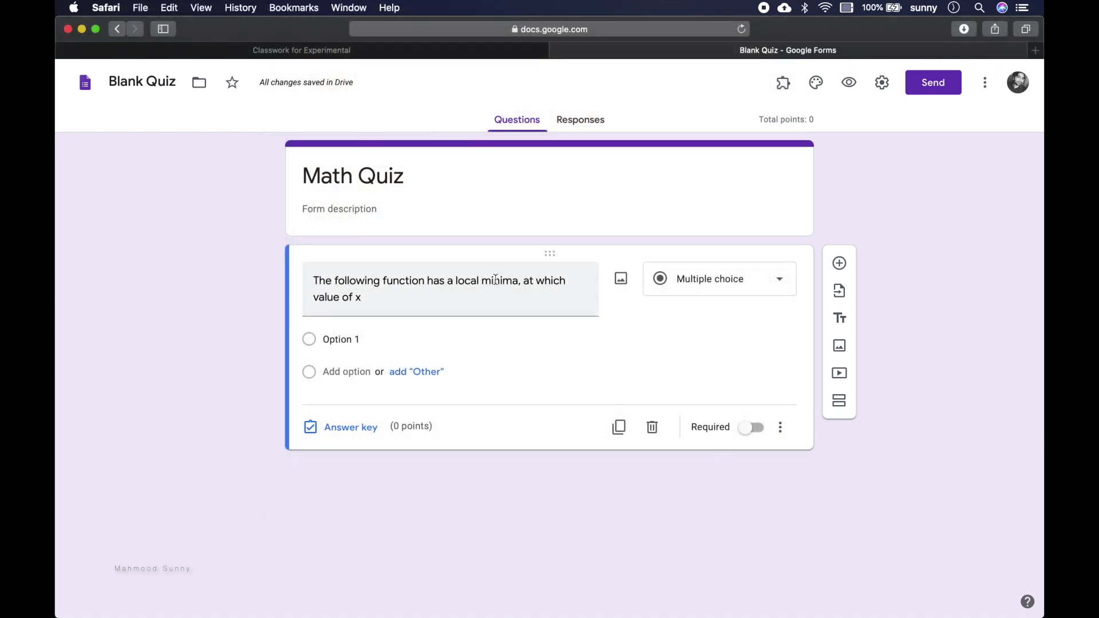
# - Insert eq.png from the Desktop as the question's image
pyautogui.click(621, 280)
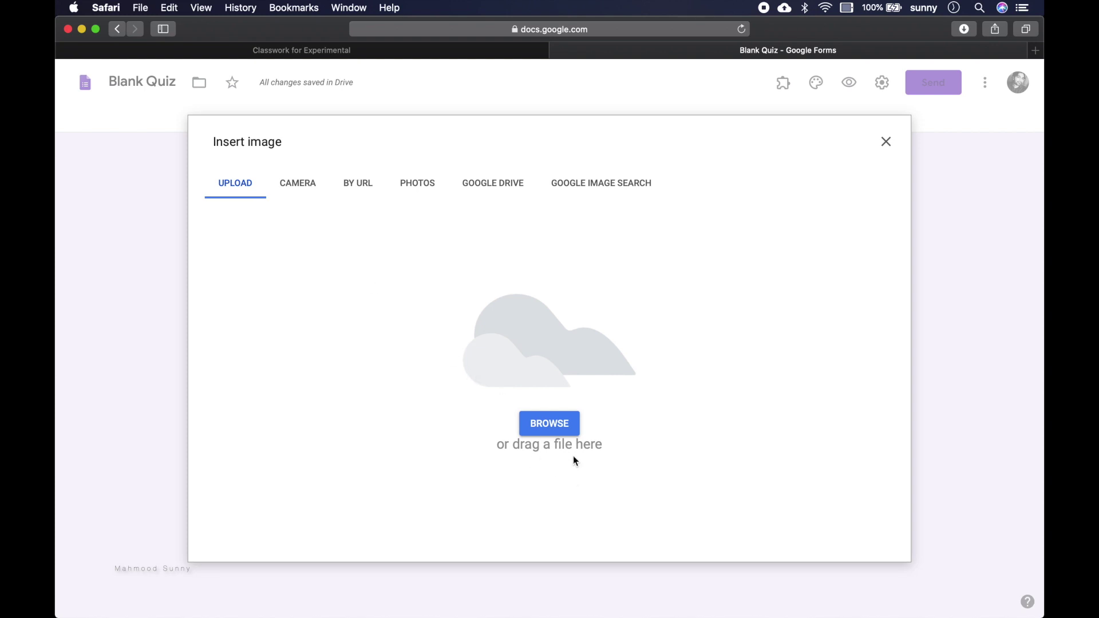
pyautogui.press('super+Tab')
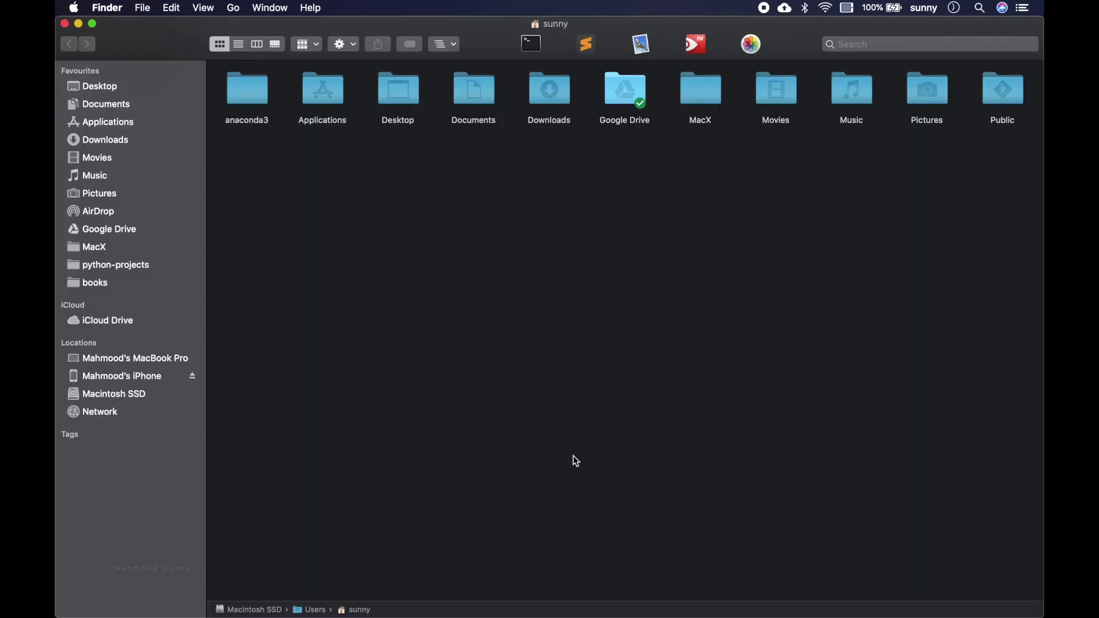
pyautogui.press('Right')
pyautogui.press('Right')
pyautogui.press('Right')
pyautogui.press('super+Down')
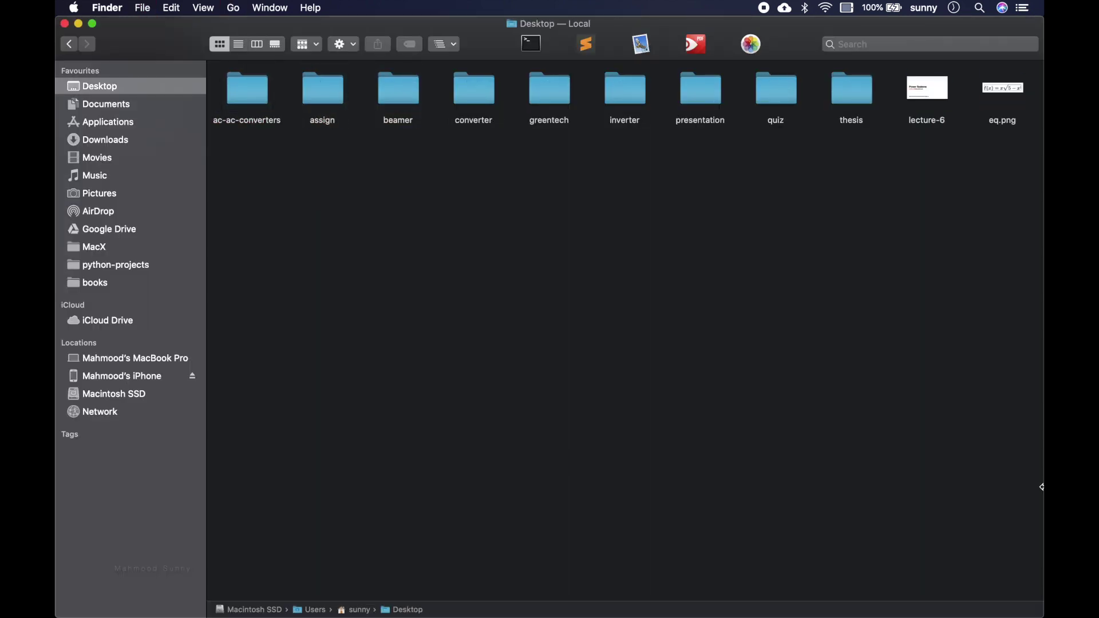
pyautogui.moveTo(1002, 90); pyautogui.dragTo(539, 348)
pyautogui.press('super+Tab')
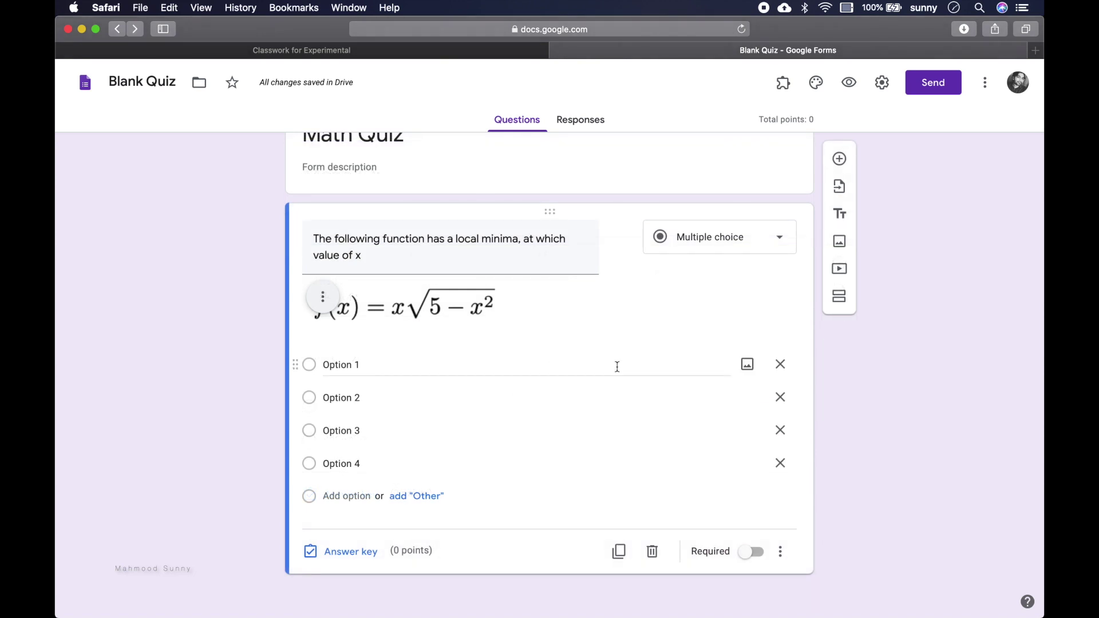
pyautogui.press('super+Tab')
pyautogui.press('super+Tab')
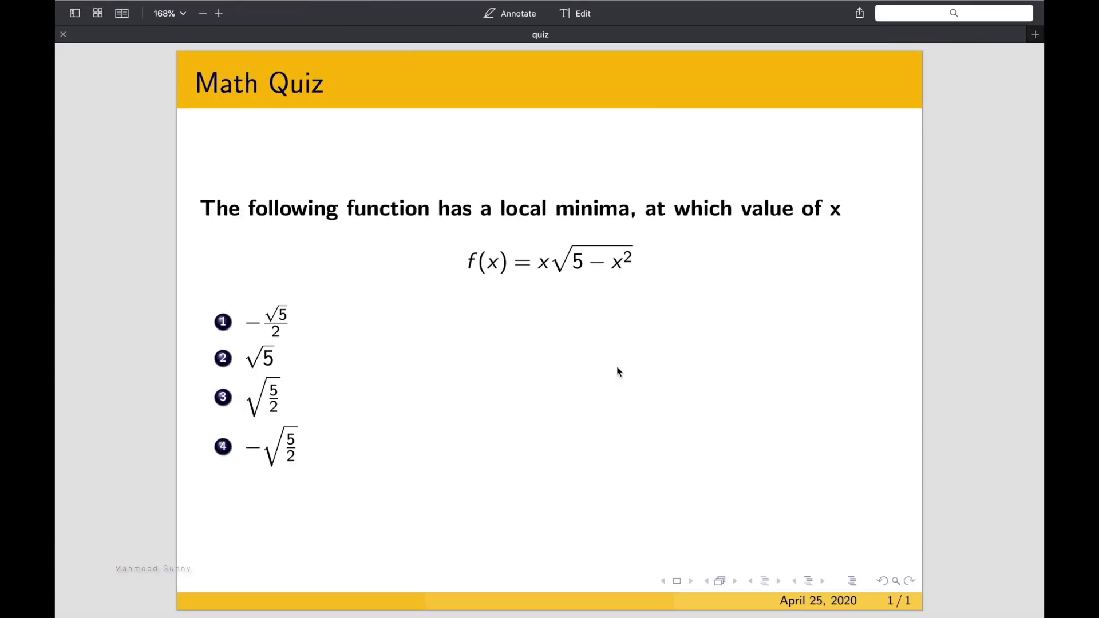
# - Launch LaTeXiT and render the first option, - \frac{\sqrt{5}}{2}
pyautogui.press('super+Tab')
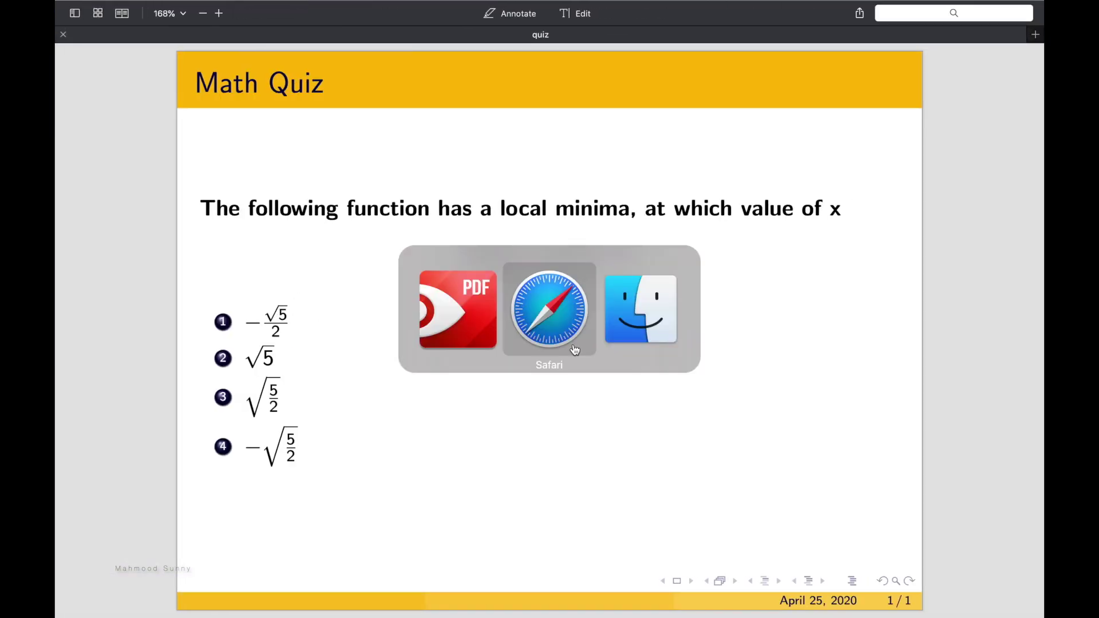
pyautogui.press('super+Tab')
pyautogui.press('super+Tab')
pyautogui.press('super+space')
pyautogui.write('late')
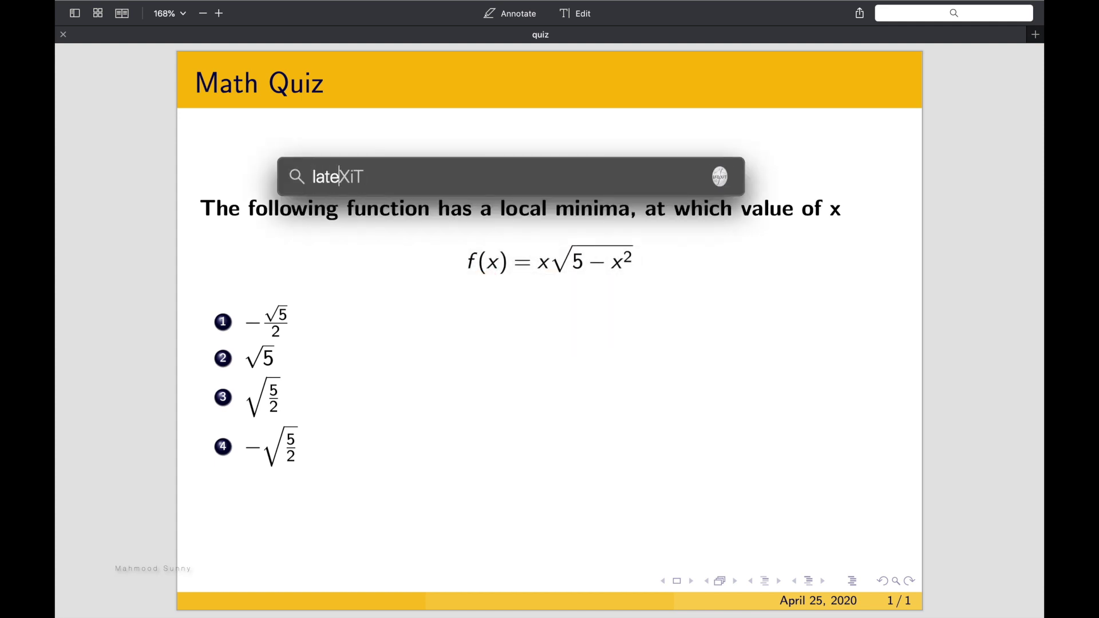
pyautogui.press('Return')
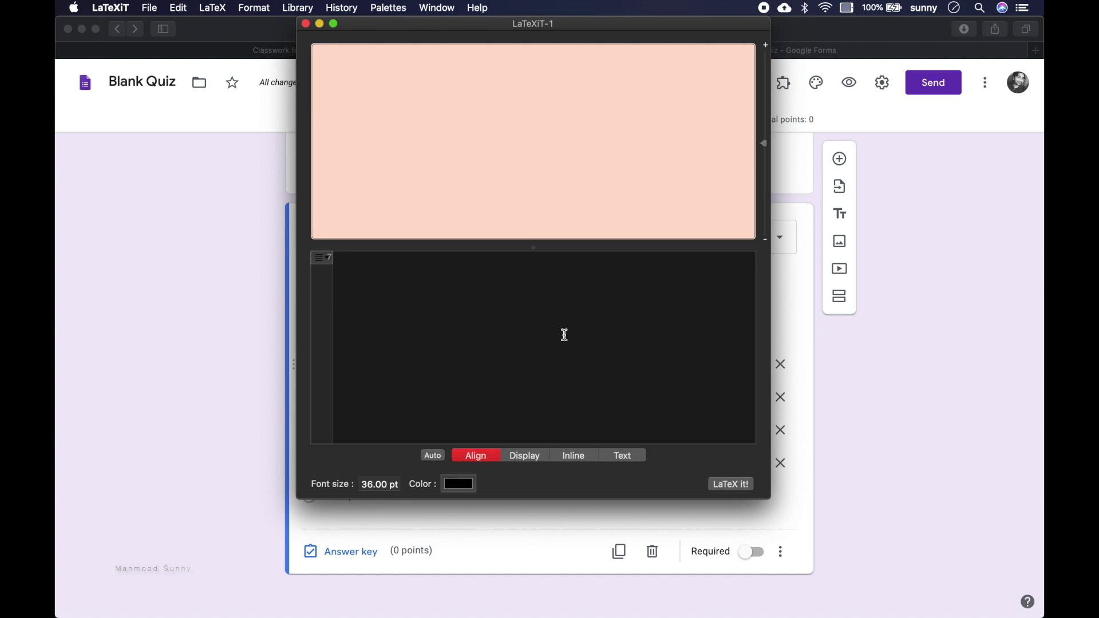
pyautogui.write('- \x0ca')
pyautogui.write('ac')
pyautogui.write('{\\sqr')
pyautogui.write('t{5}')
pyautogui.write('}{')
pyautogui.write('2}')
pyautogui.press('super+t')
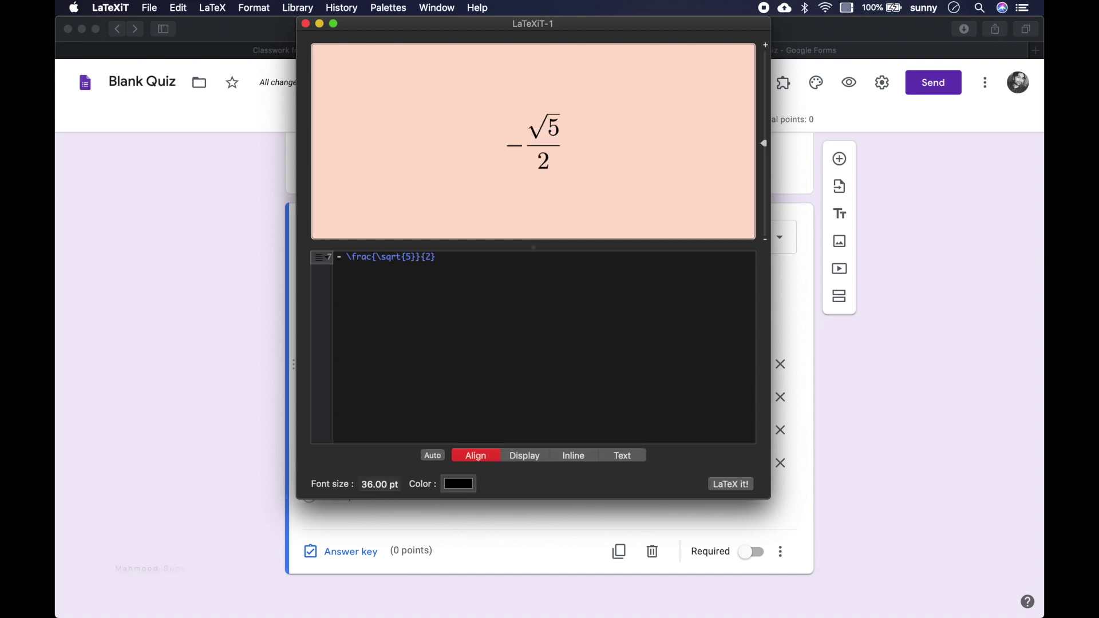
# - Save the rendered option to the Desktop as op1.png in PNG format
pyautogui.press('super+s')
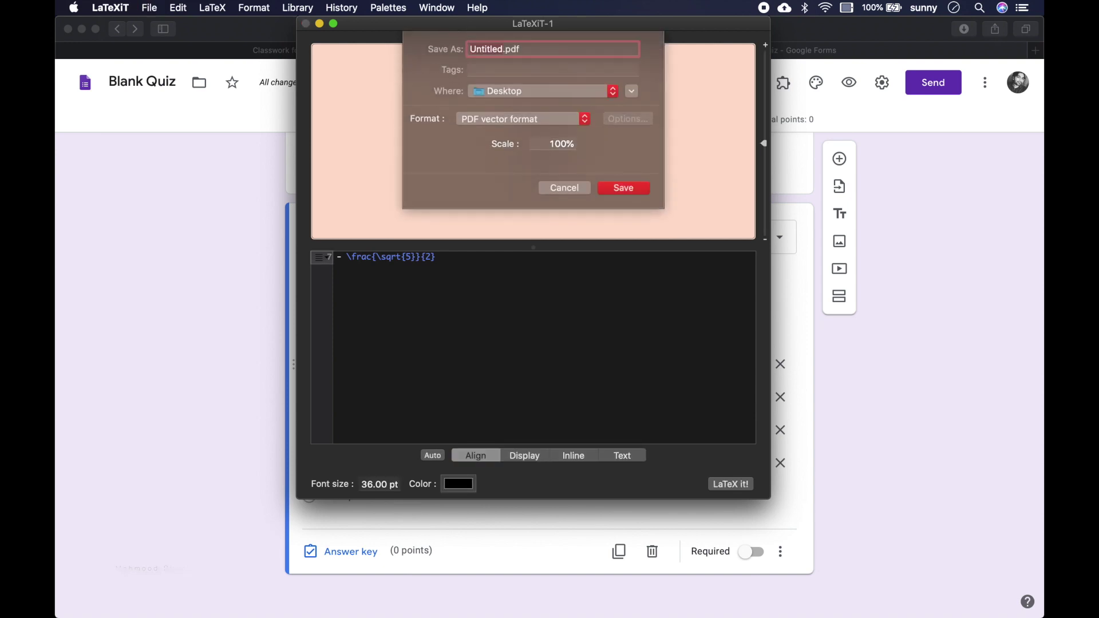
pyautogui.write('op1')
pyautogui.click(518, 120)
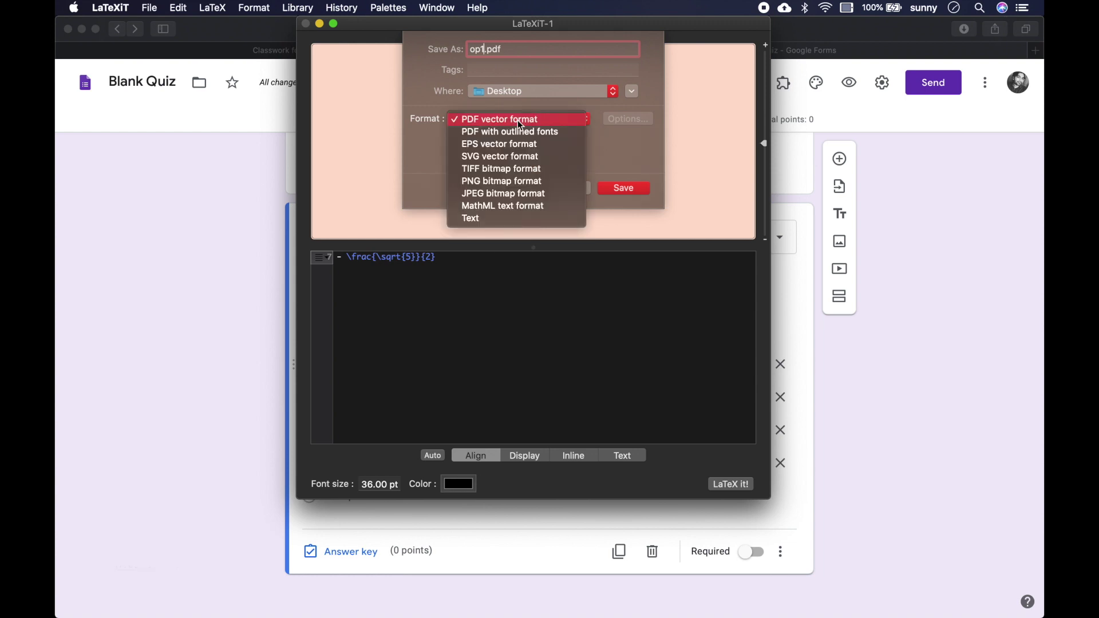
pyautogui.click(504, 181)
pyautogui.click(626, 189)
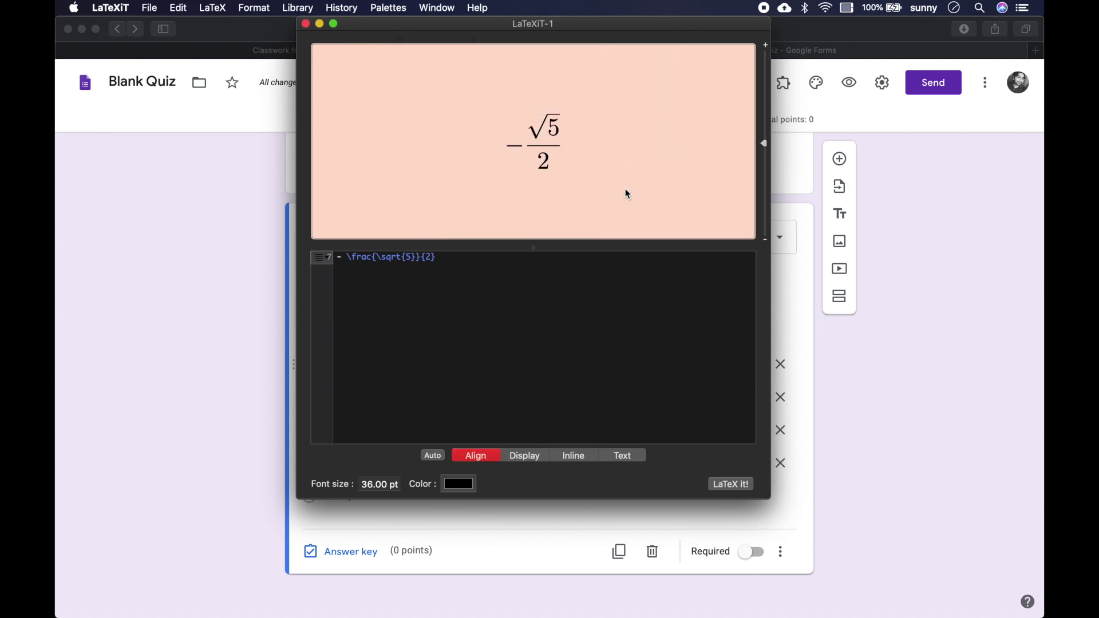
# - Render \sqrt{5} and save it as the second option image, named sqrt5
pyautogui.press('super+a')
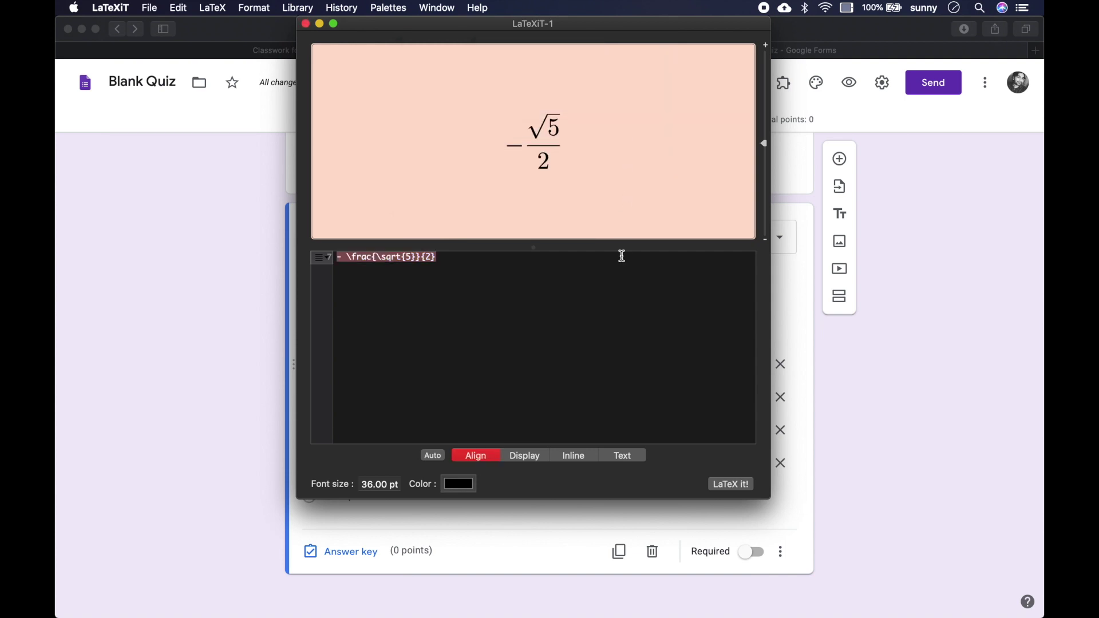
pyautogui.press('super+Tab')
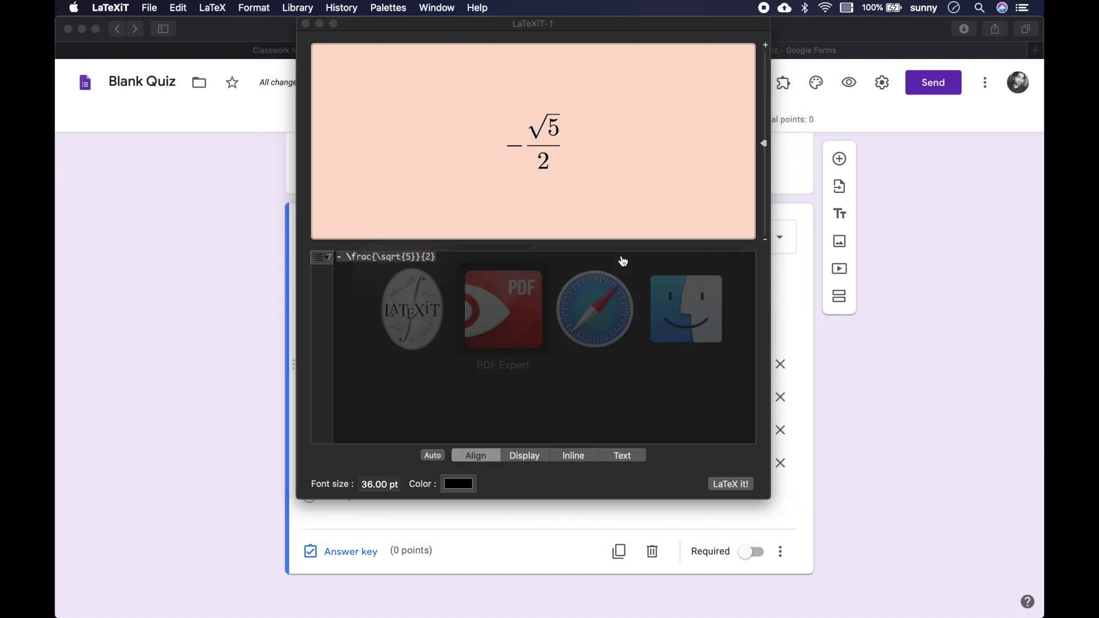
pyautogui.press('super+Tab')
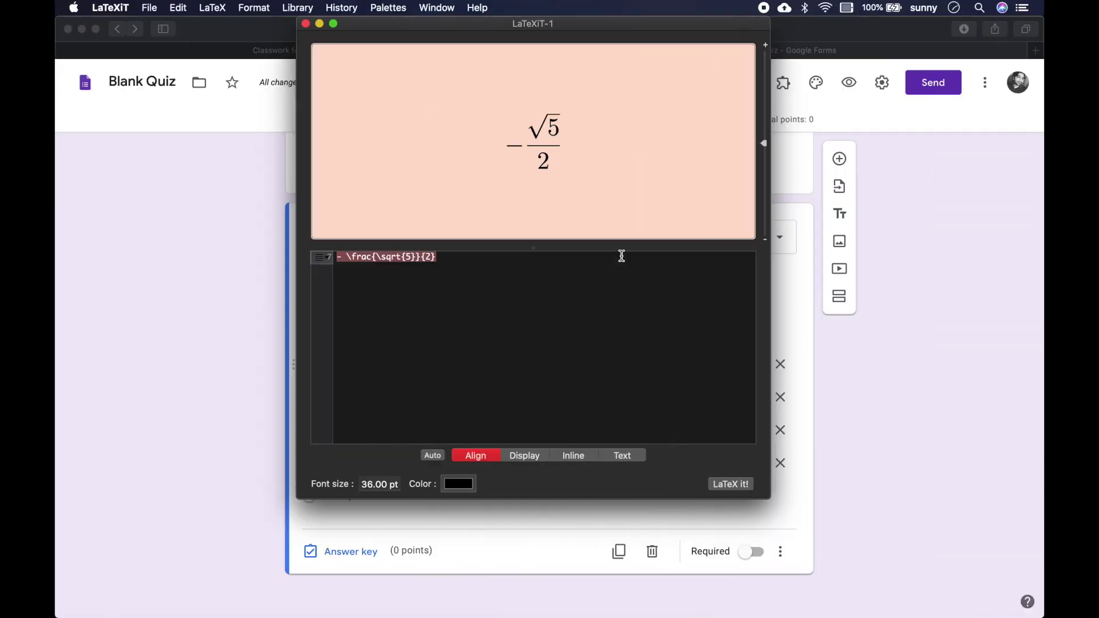
pyautogui.write('\\sqrt{5}')
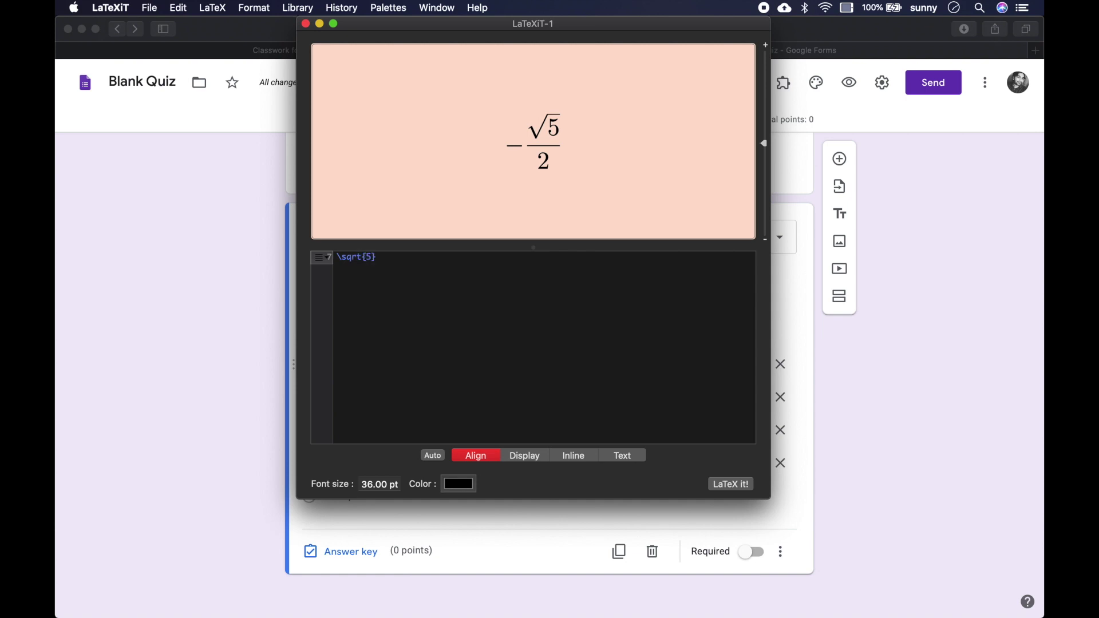
pyautogui.press('super+t')
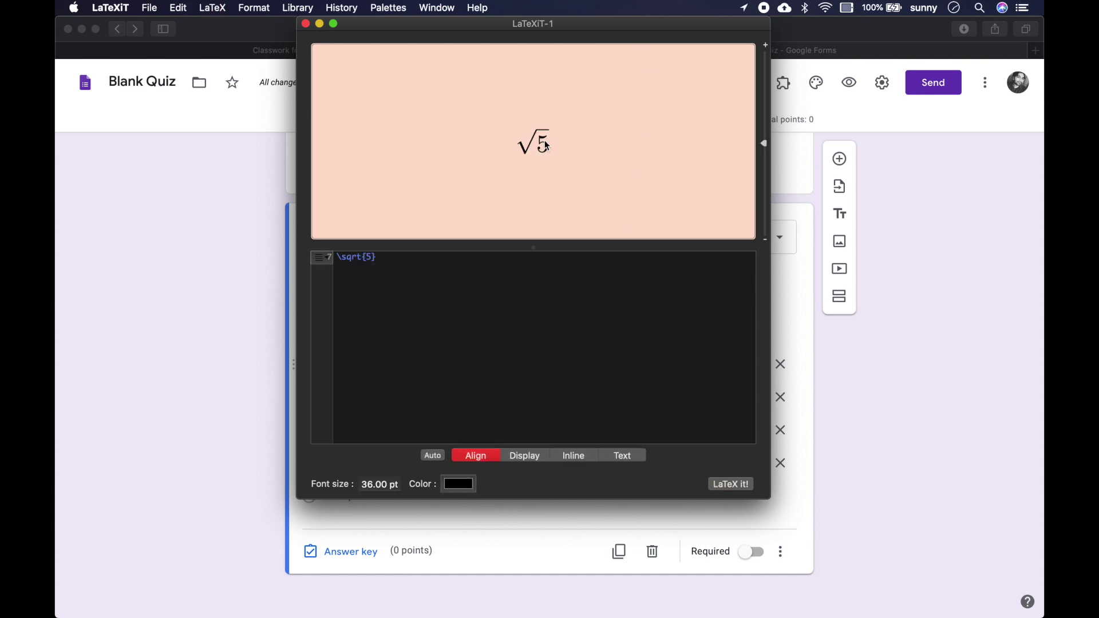
pyautogui.press('super+s')
pyautogui.write('sqrt5')
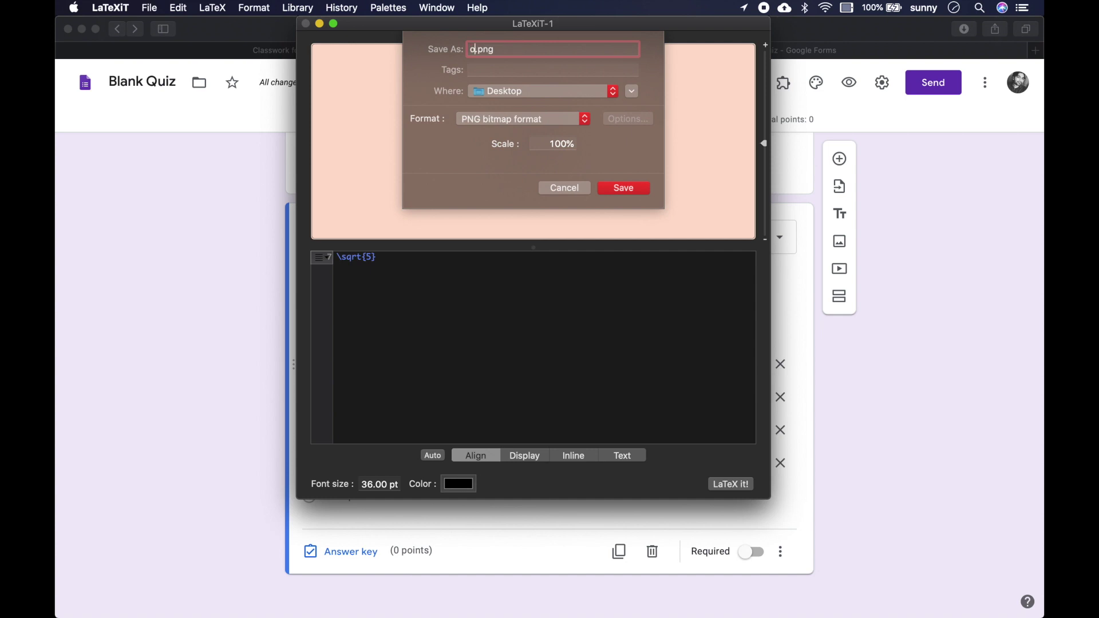
pyautogui.press('Return')
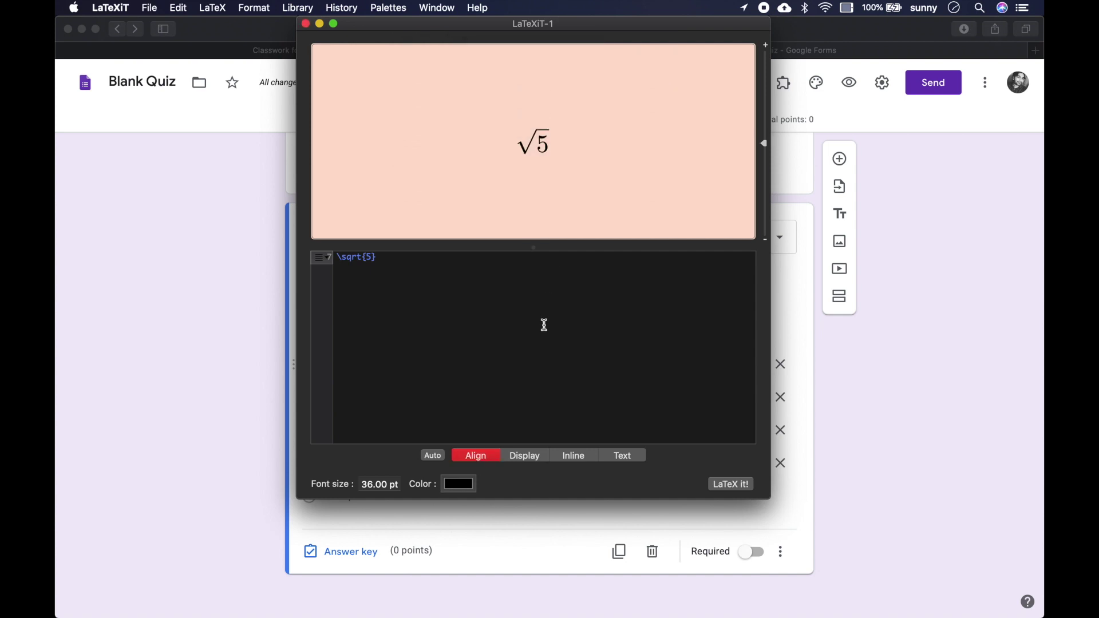
# - Replace the source with \sqrt{\frac{5}{2}} for the third option
pyautogui.press('super+a')
pyautogui.press('super+Tab')
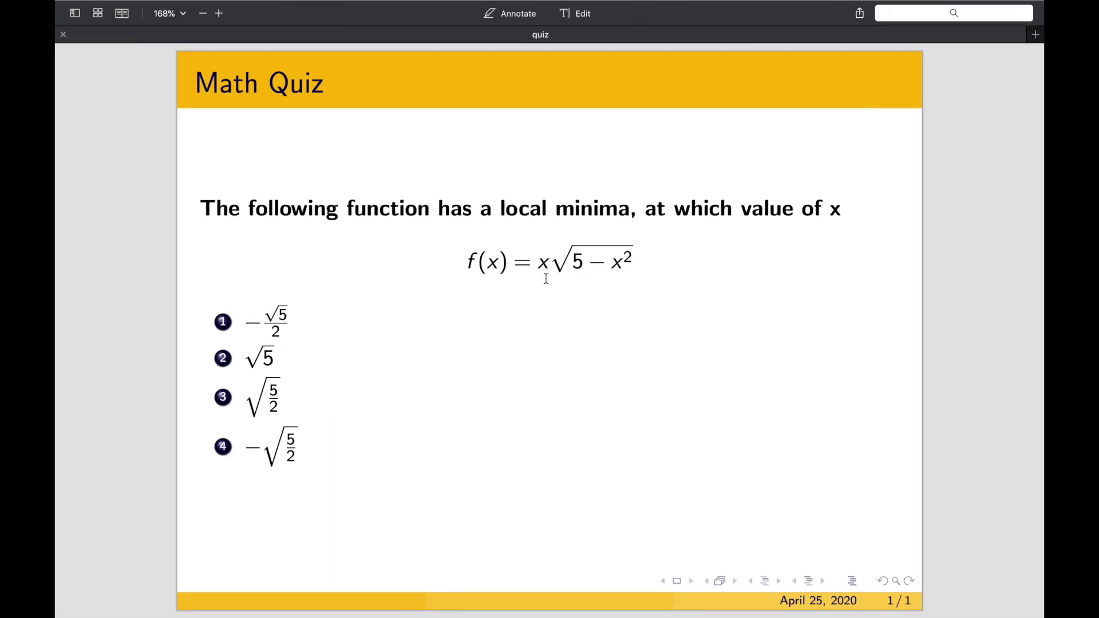
pyautogui.press('super+Tab')
pyautogui.write('\\')
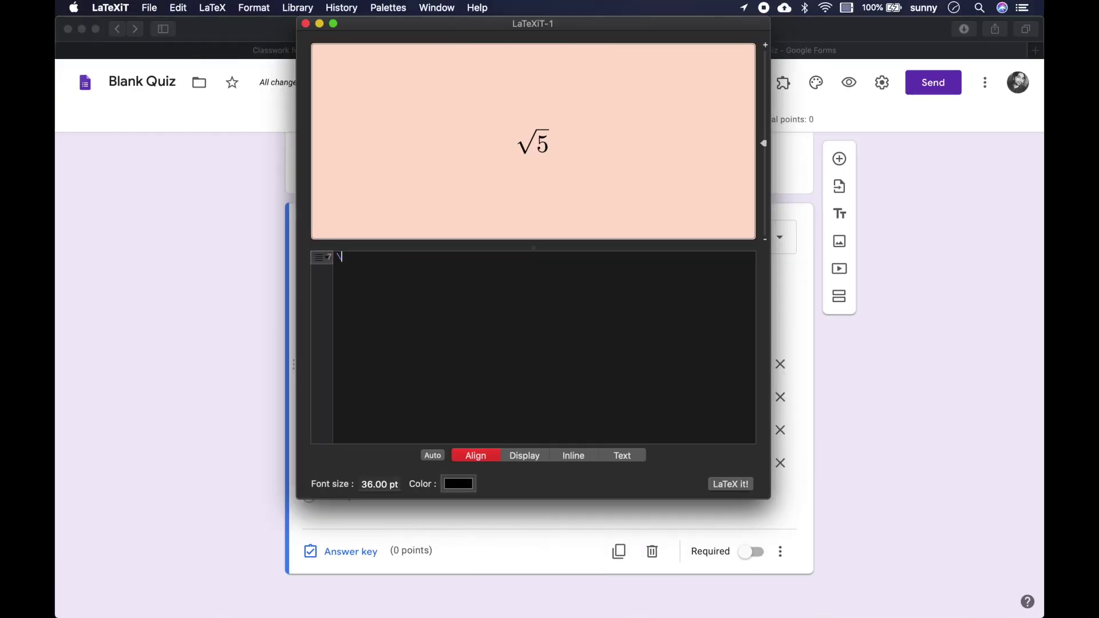
pyautogui.write('sqrt{\\frac{5}{2}}')
# - Render √(5/2) and save it as op3.png
pyautogui.press('super+t')
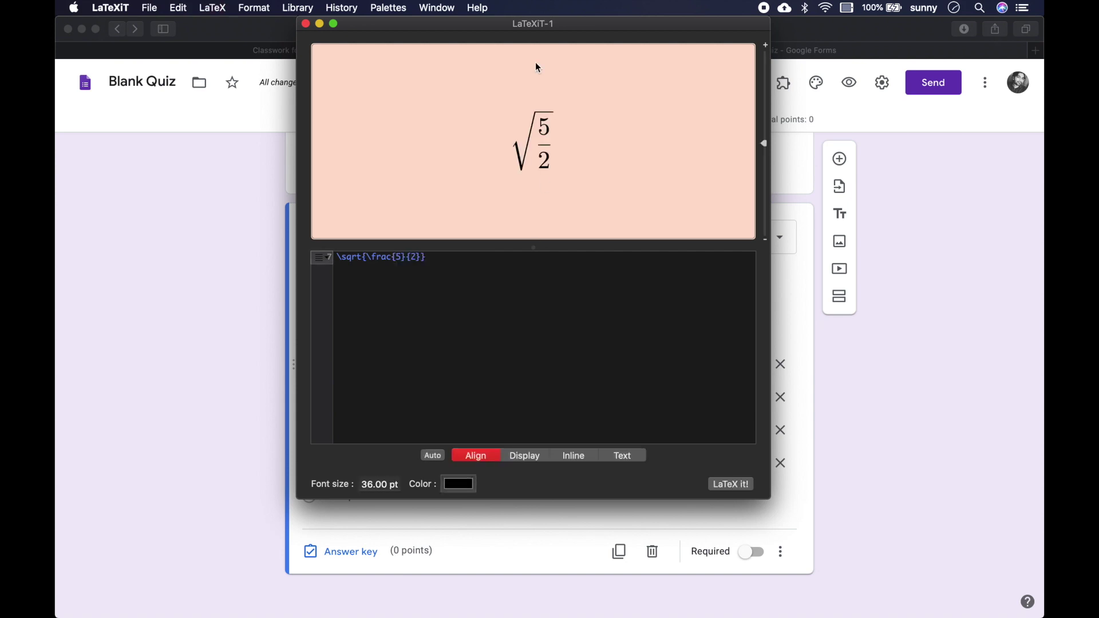
pyautogui.press('super+s')
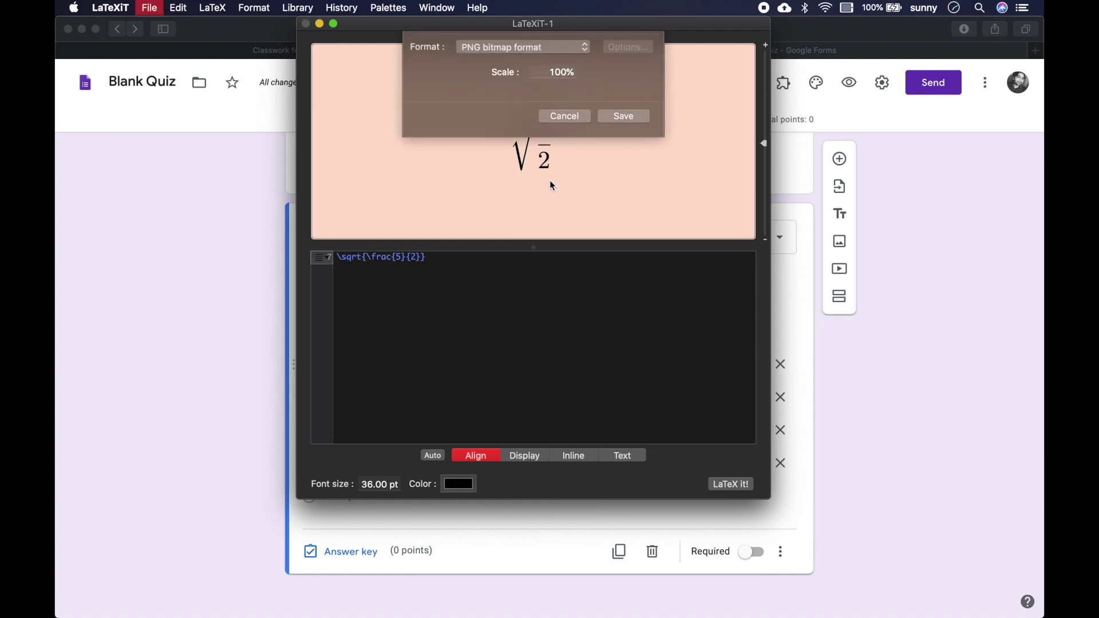
pyautogui.write('op3')
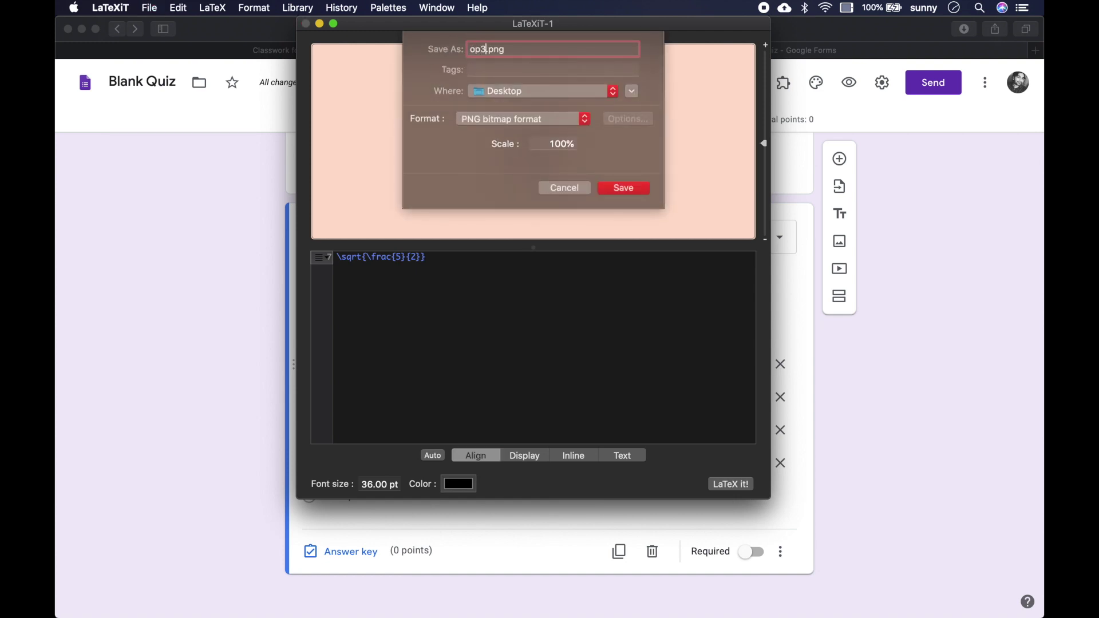
pyautogui.press('Return')
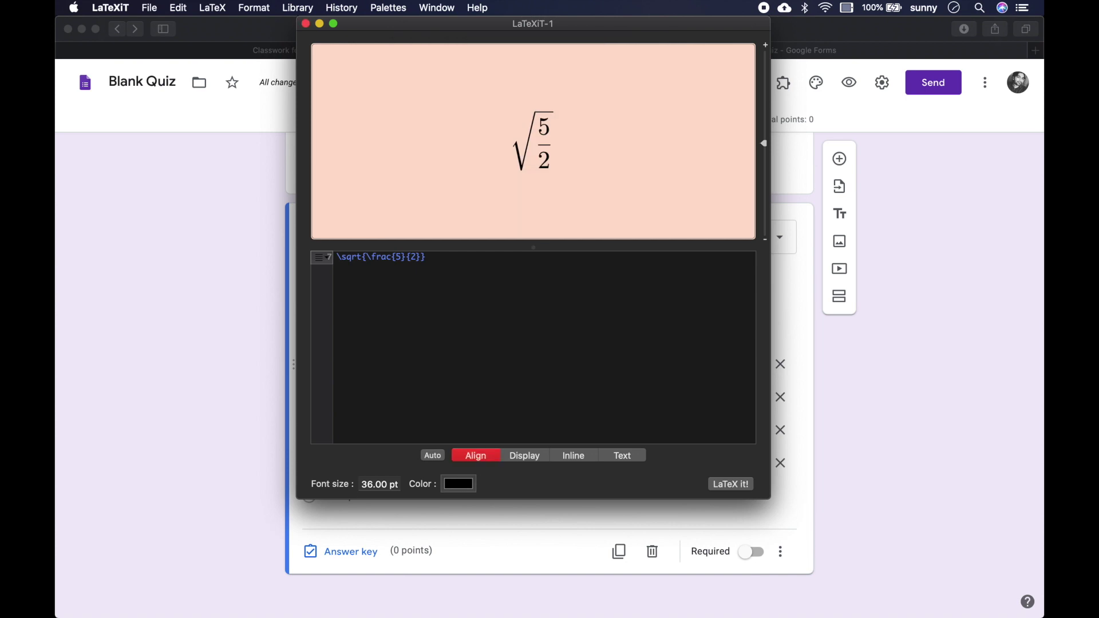
# - Prepend a minus sign, render −√(5/2), and begin saving it as op4.png
pyautogui.press('super+Tab')
pyautogui.press('super+Left')
pyautogui.write('-')
pyautogui.press('super+s')
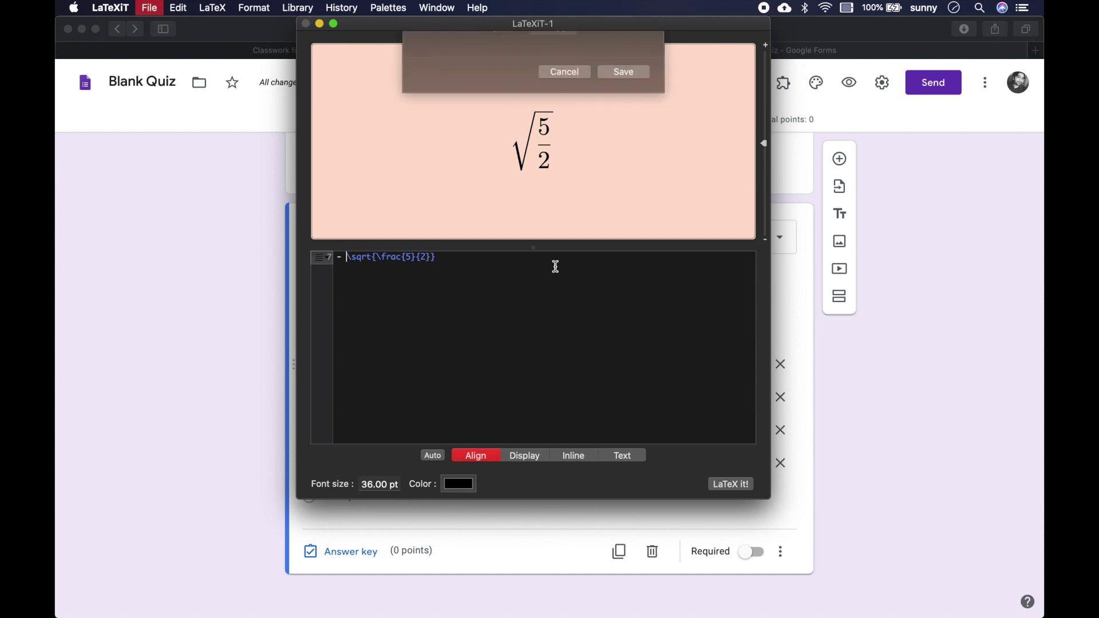
pyautogui.press('Escape')
pyautogui.press('super+t')
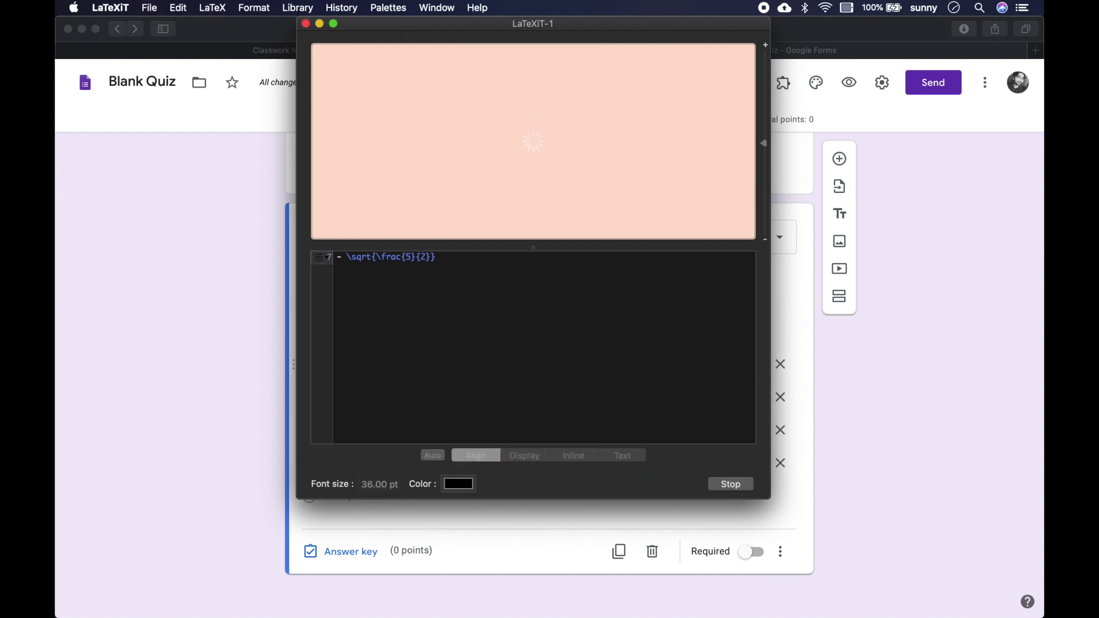
pyautogui.press('super+s')
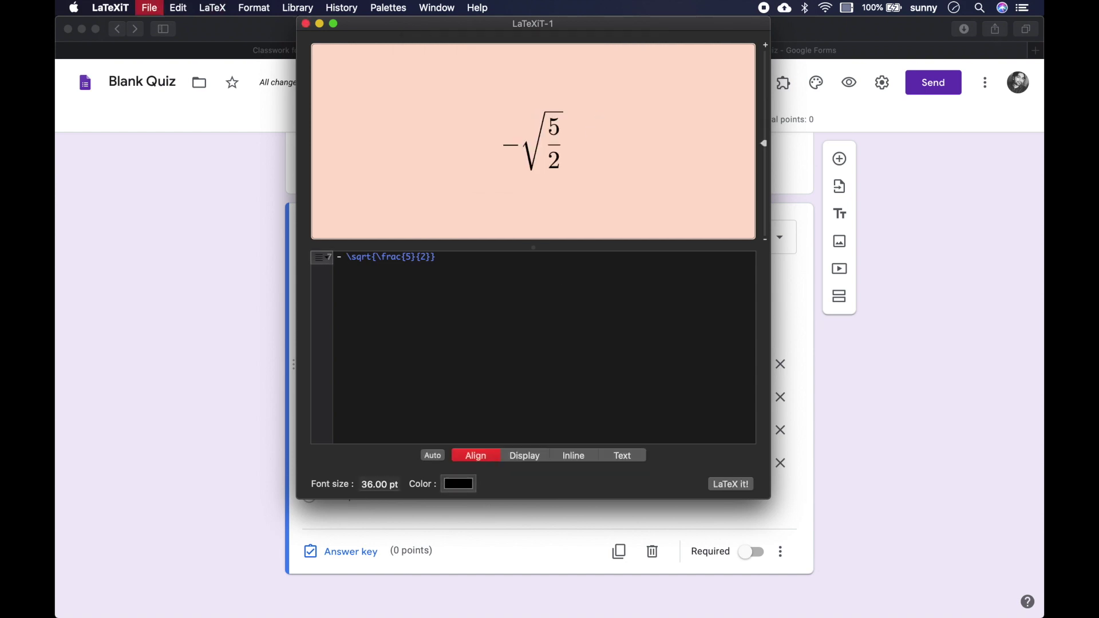
# - Save the last equation image as op4.png and open the four option images op1–op4
pyautogui.write('sqrt')
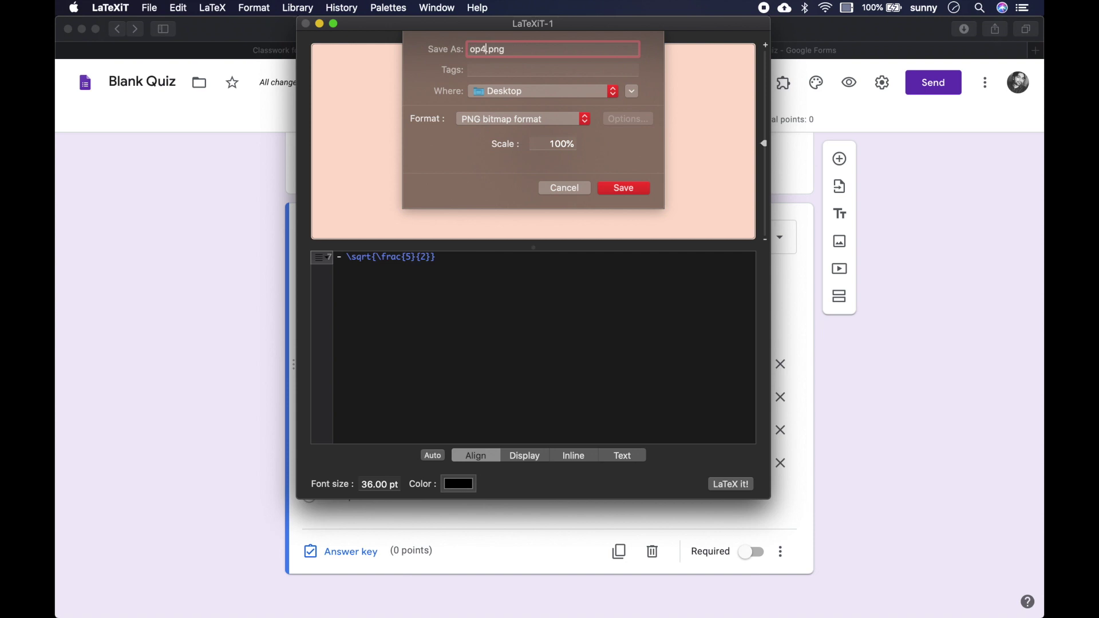
pyautogui.press('Return')
pyautogui.press('super+Tab')
pyautogui.press('super+Tab')
pyautogui.press('super+Tab')
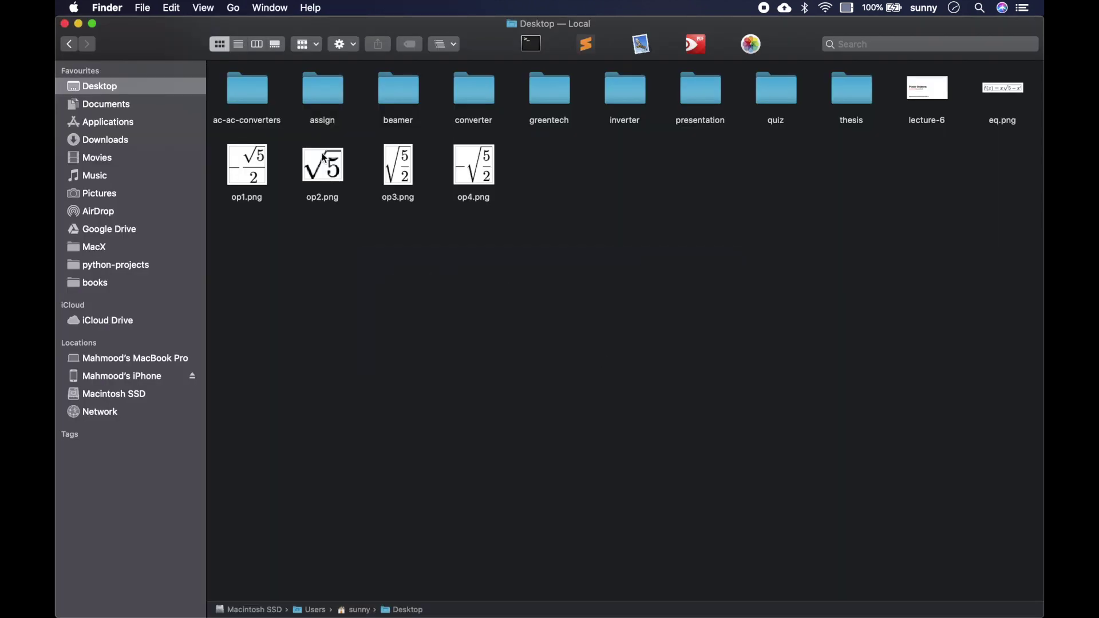
pyautogui.click(242, 163)
pyautogui.hotkey('shift', 'Right')
pyautogui.hotkey('shift', 'Right')
pyautogui.hotkey('shift', 'Right')
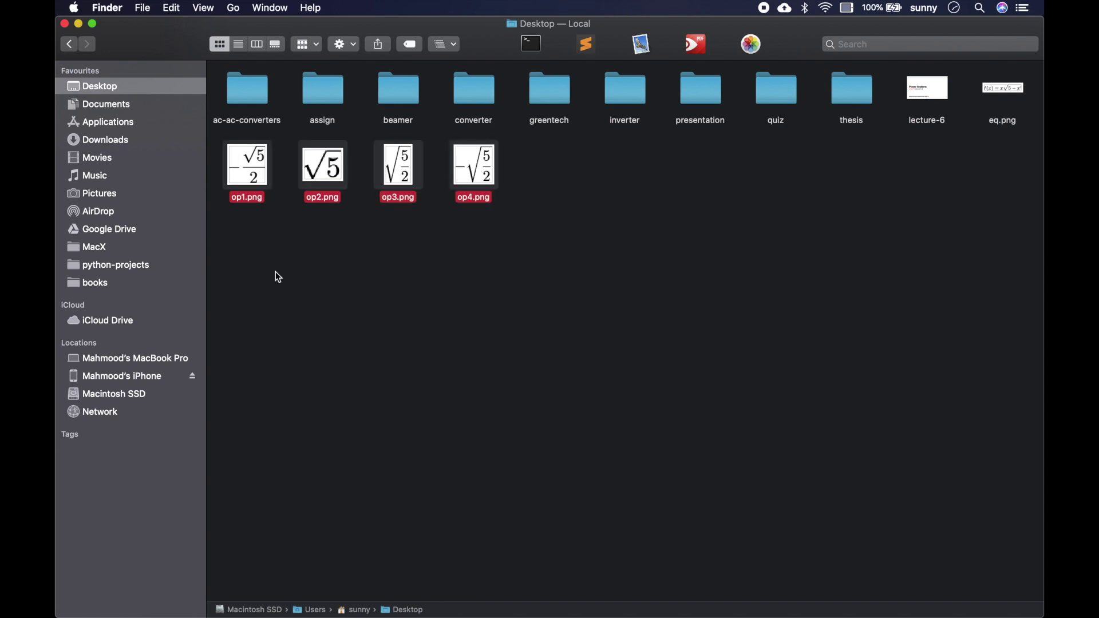
pyautogui.press('super+o')
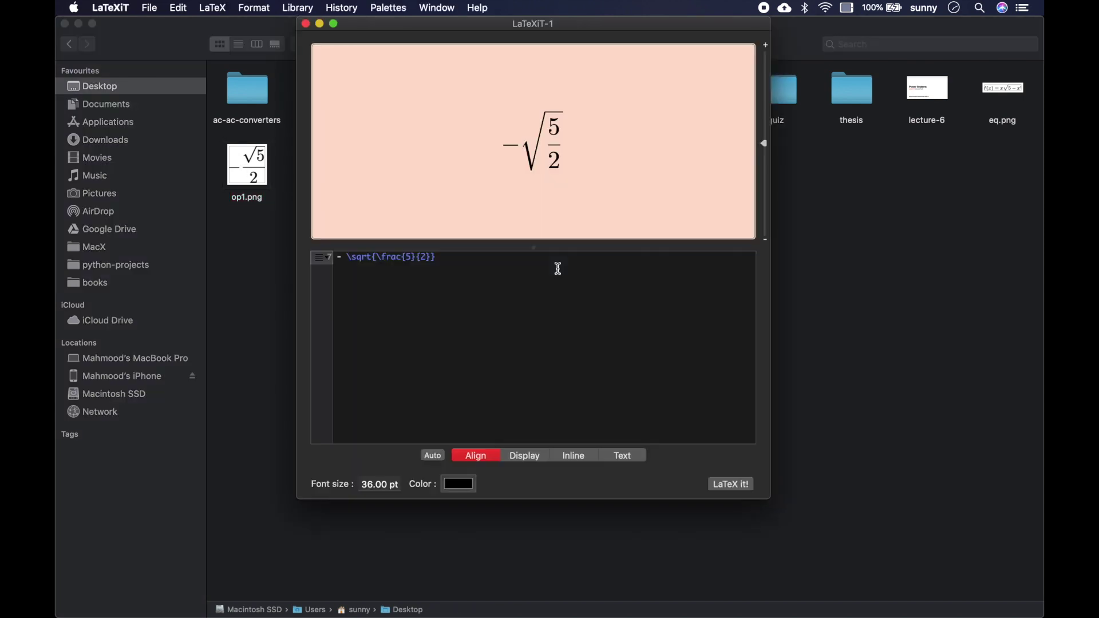
# - Upload op1.png (−√5/2) from the Desktop as Option 1's image
pyautogui.press('super+Tab')
pyautogui.press('super+Tab')
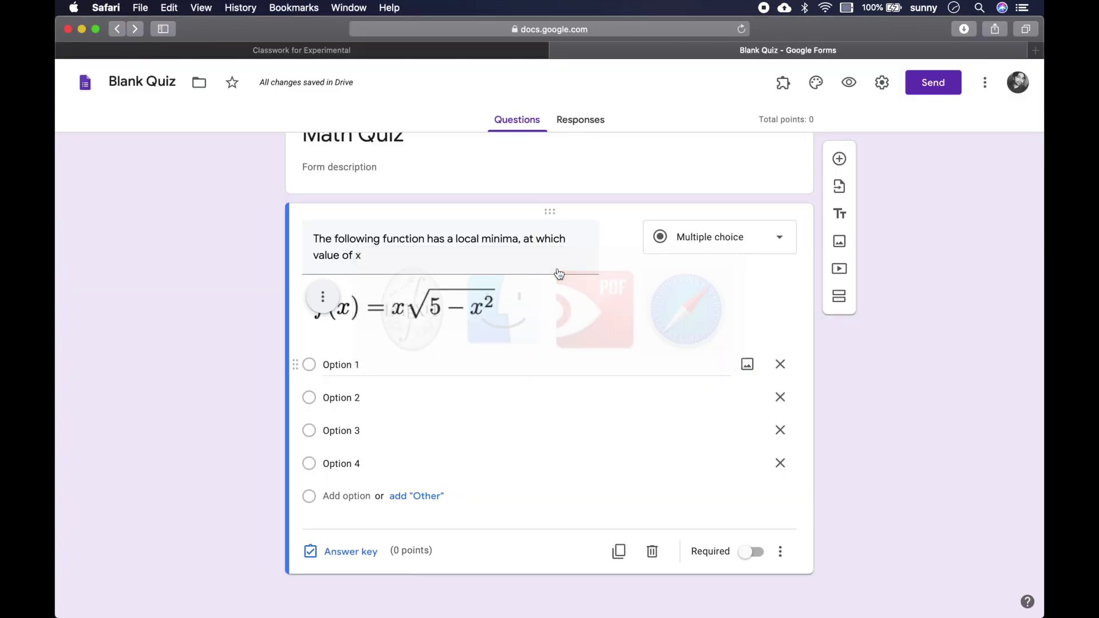
pyautogui.click(748, 365)
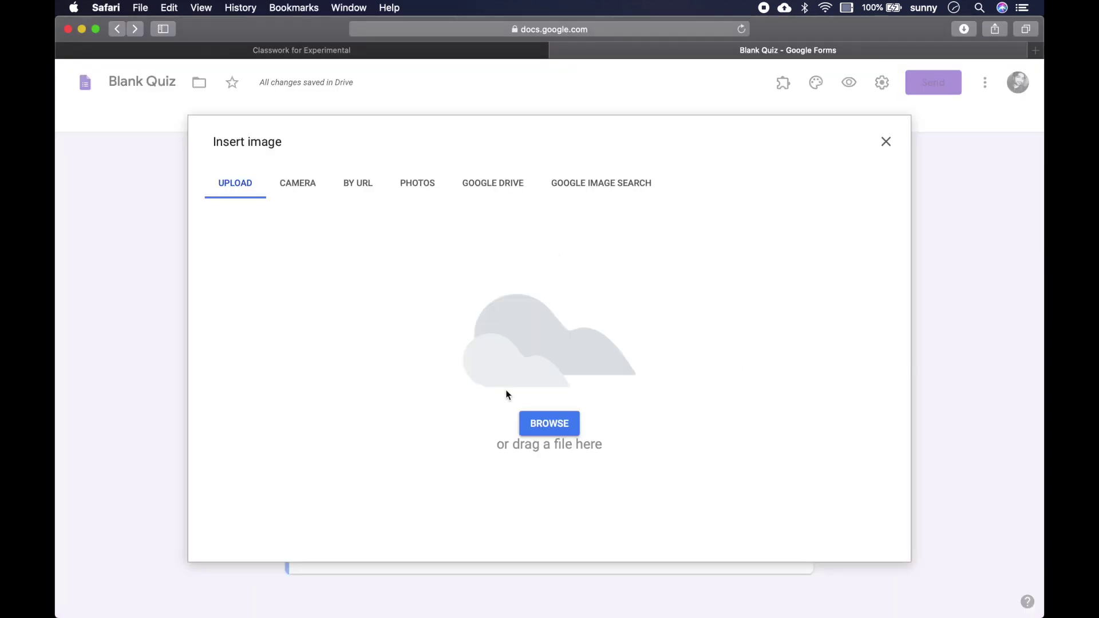
pyautogui.press('super+Tab')
pyautogui.press('super+Tab')
pyautogui.press('super+Tab')
pyautogui.press('super+Tab')
pyautogui.press('super+Tab')
pyautogui.press('super+Tab')
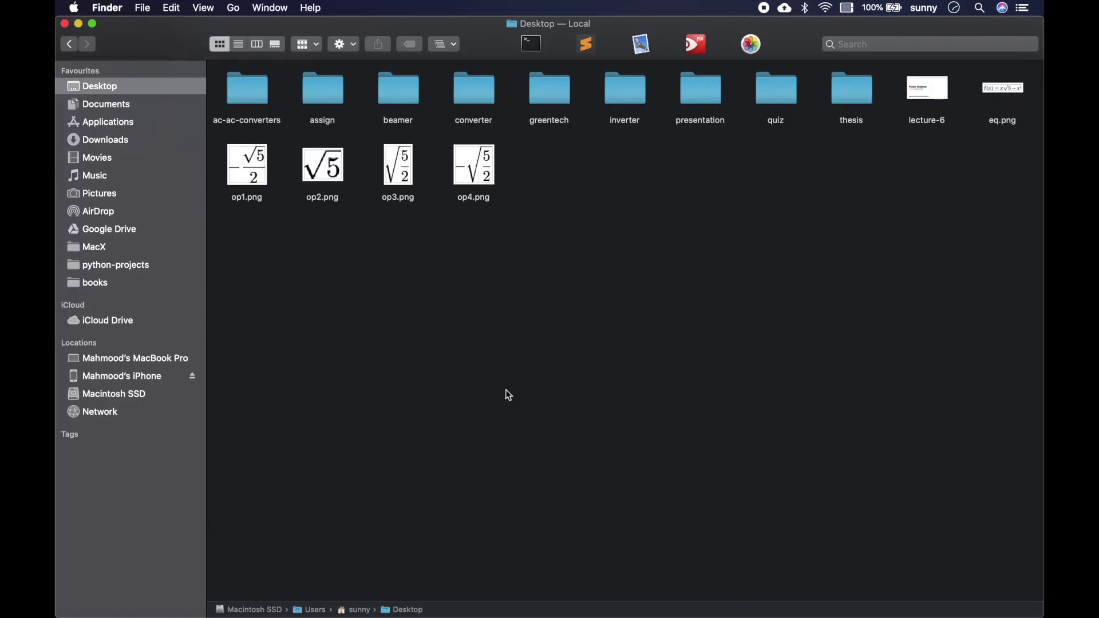
pyautogui.moveTo(255, 182); pyautogui.dragTo(444, 364)
pyautogui.press('super+Tab')
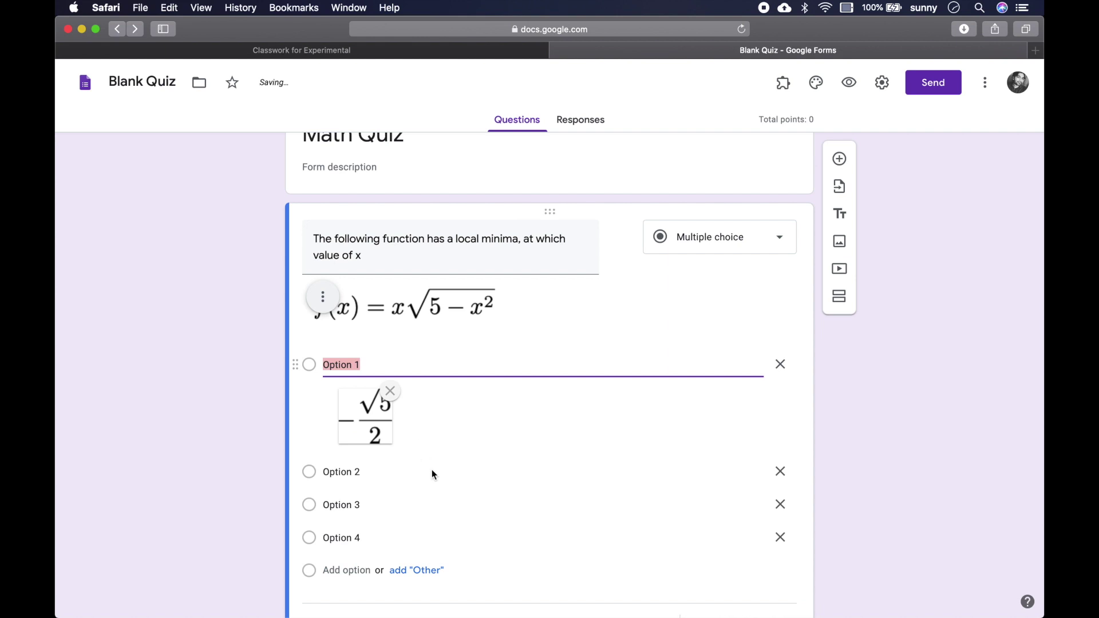
# - Upload op2.png (√5) from the Desktop as Option 2's image
pyautogui.click(481, 470)
pyautogui.click(750, 477)
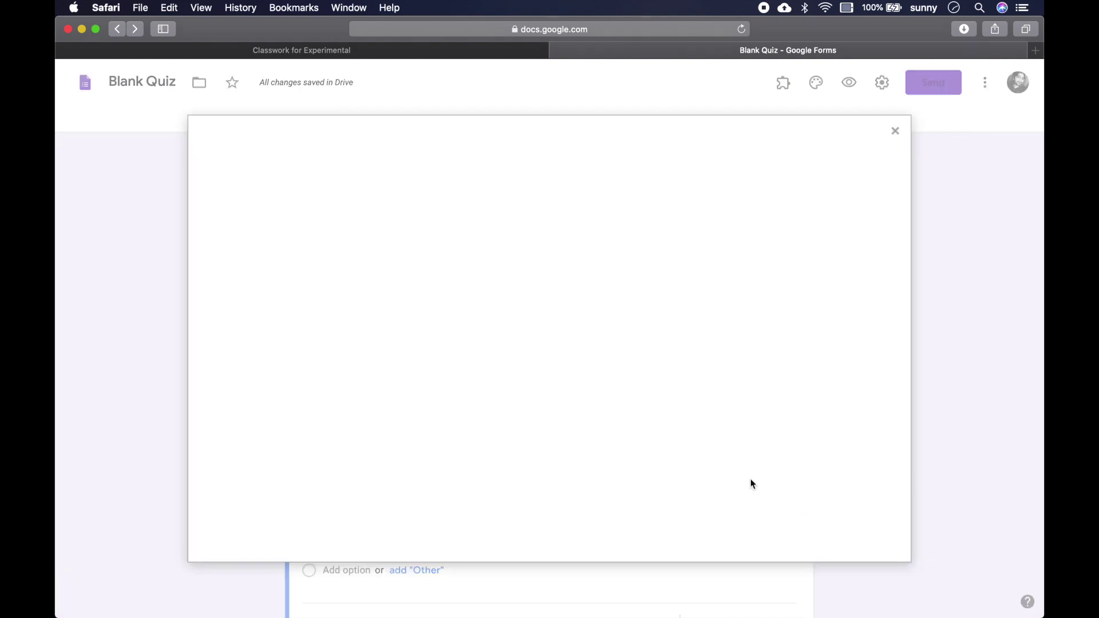
pyautogui.press('super+Tab')
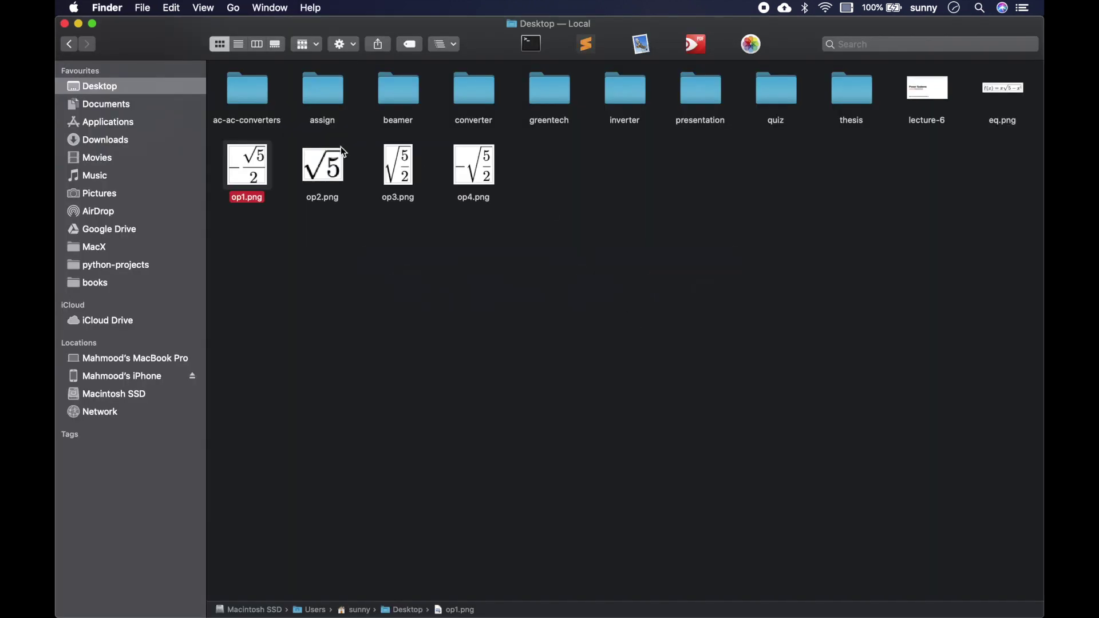
pyautogui.moveTo(336, 164); pyautogui.dragTo(475, 307)
pyautogui.press('super+Tab')
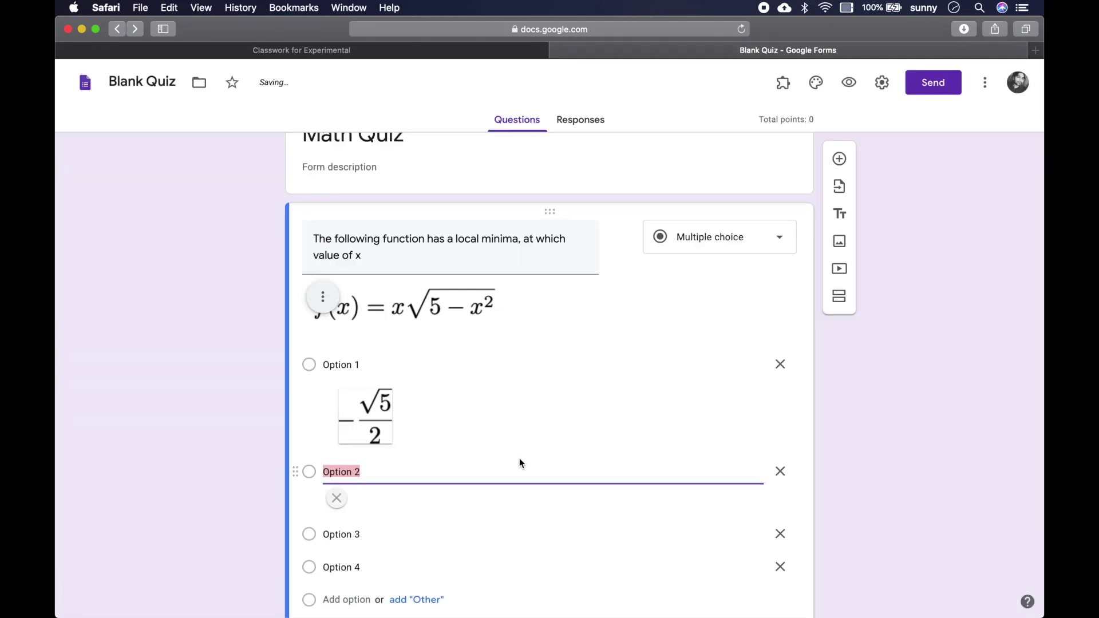
pyautogui.scroll(-3, 520, 463)
# - Upload op3.png (√(5/2)) as Option 3's image
pyautogui.click(391, 471)
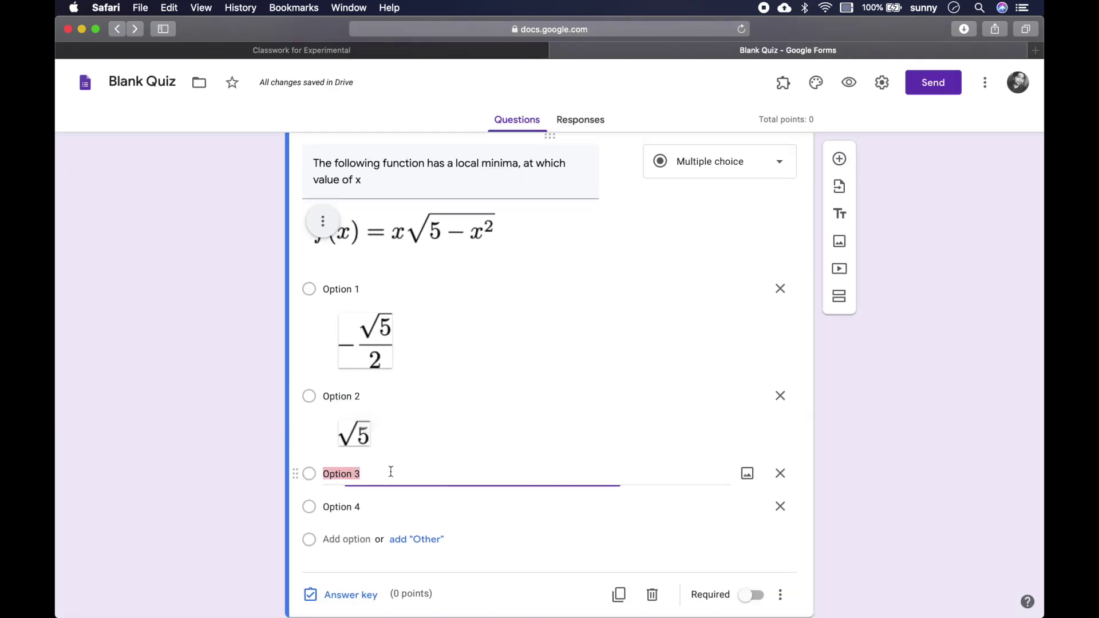
pyautogui.click(748, 473)
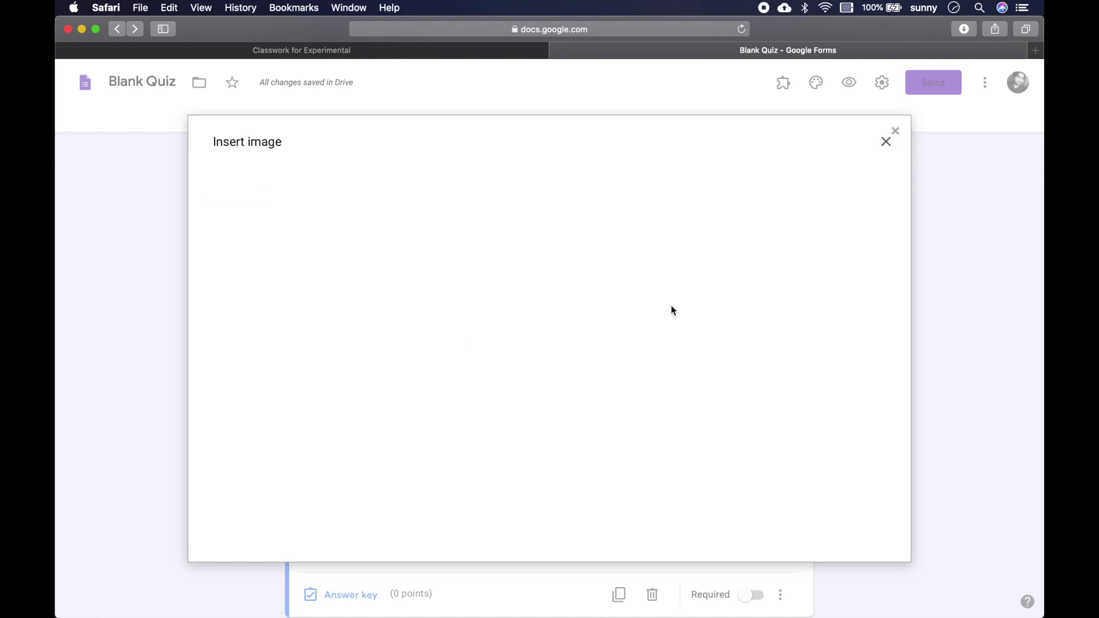
pyautogui.press('super+Tab')
pyautogui.moveTo(390, 164); pyautogui.dragTo(438, 301)
pyautogui.press('super+Tab')
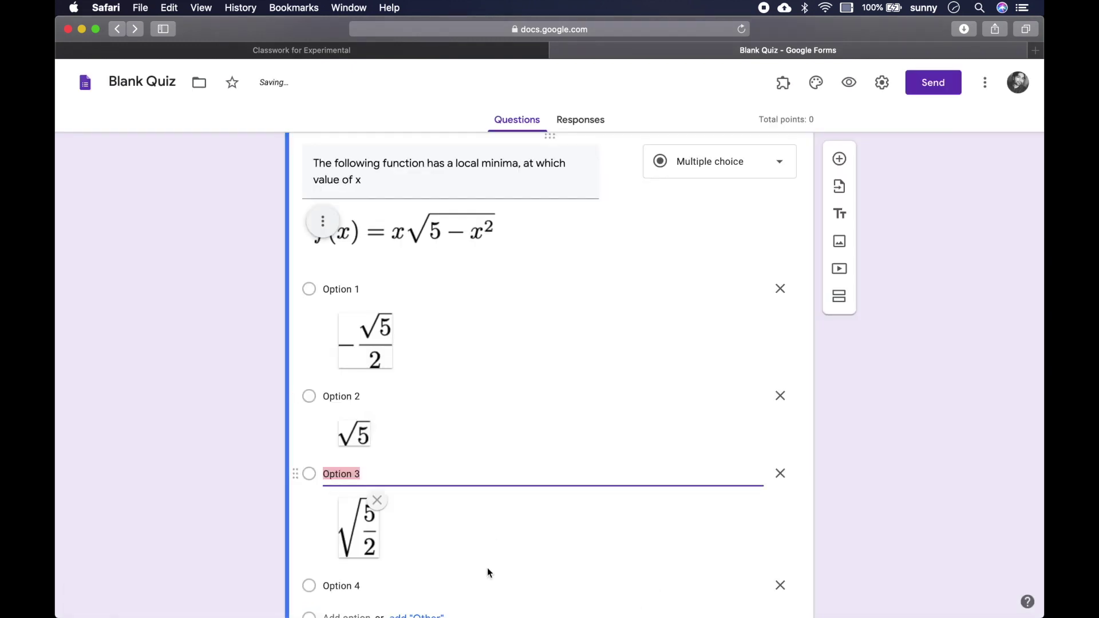
# - Try dropping op4.png onto Option 4, then go back from the opened image page to the editor
pyautogui.click(490, 583)
pyautogui.scroll(-4, 640, 529)
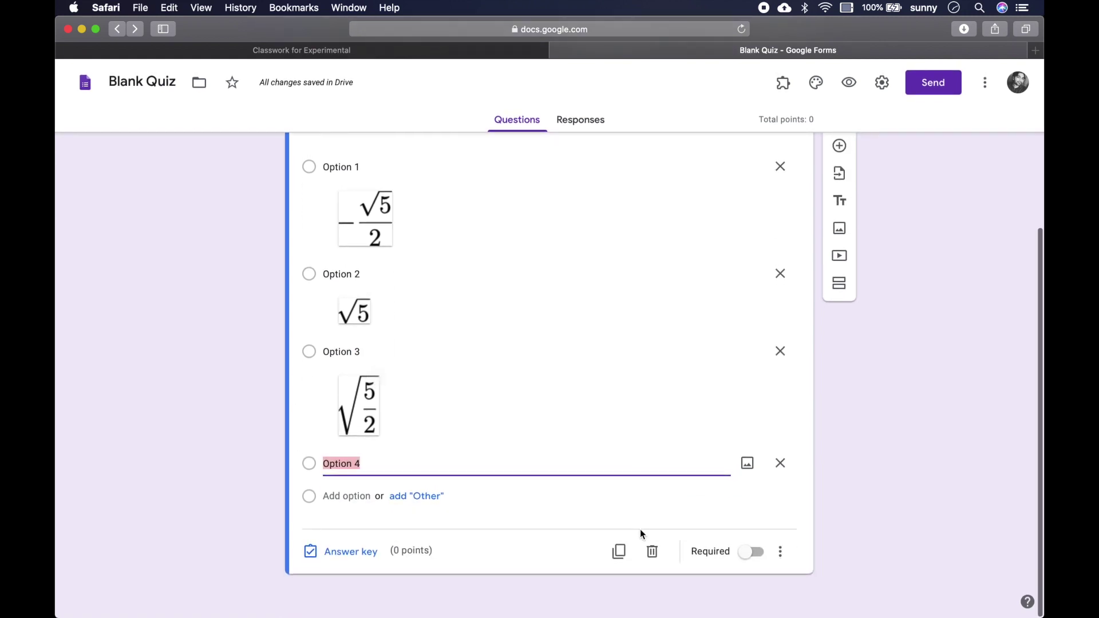
pyautogui.press('super+Tab')
pyautogui.click(474, 158)
pyautogui.moveTo(474, 159); pyautogui.dragTo(434, 455)
pyautogui.press('super+Tab')
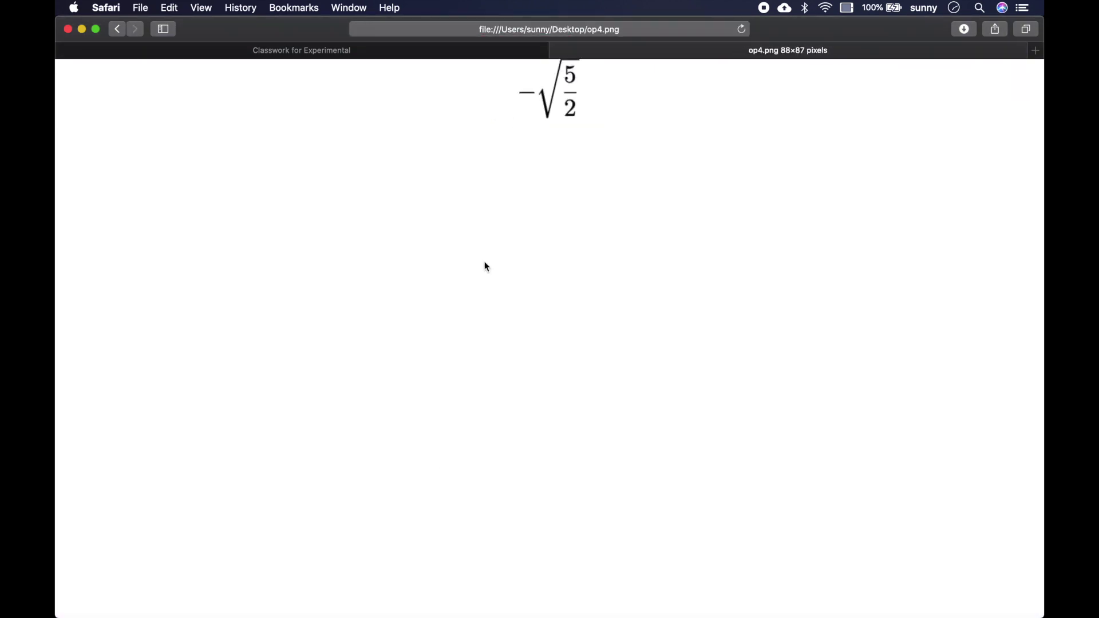
pyautogui.press('super+bracketleft')
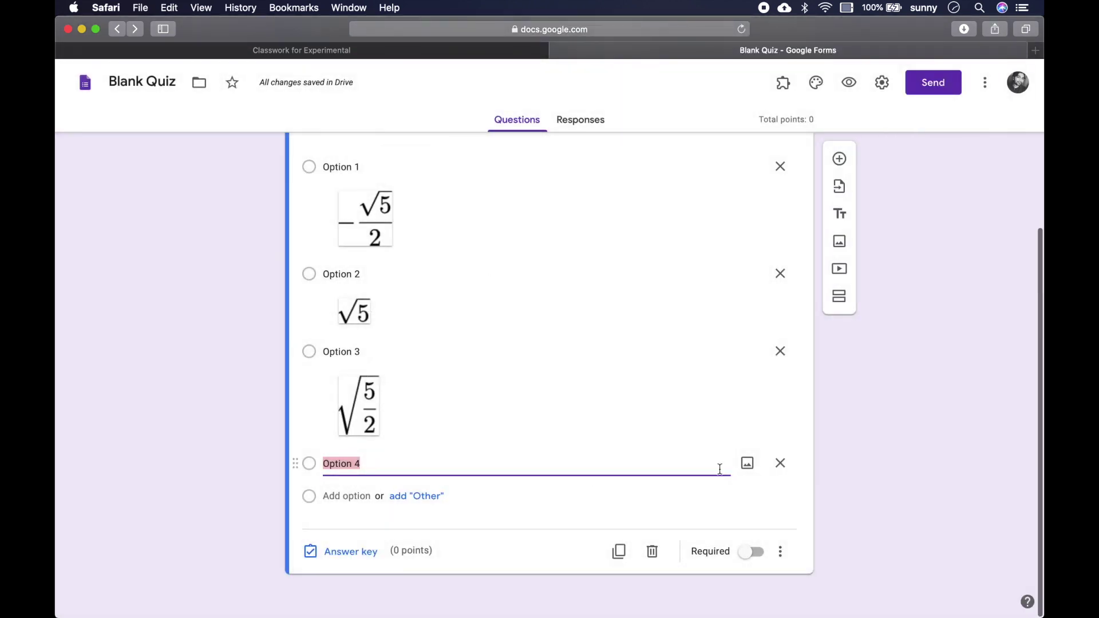
# - Upload op4.png (−√(5/2)) through Option 4's image upload dialog
pyautogui.click(746, 465)
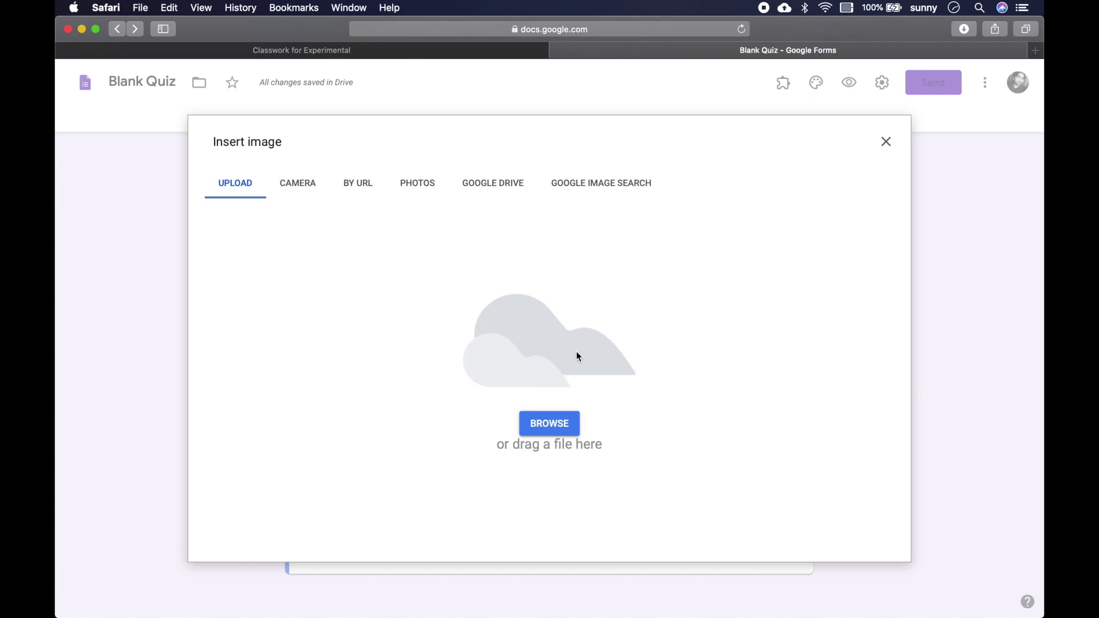
pyautogui.press('super+Tab')
pyautogui.moveTo(480, 173); pyautogui.dragTo(486, 358)
pyautogui.press('super+Tab')
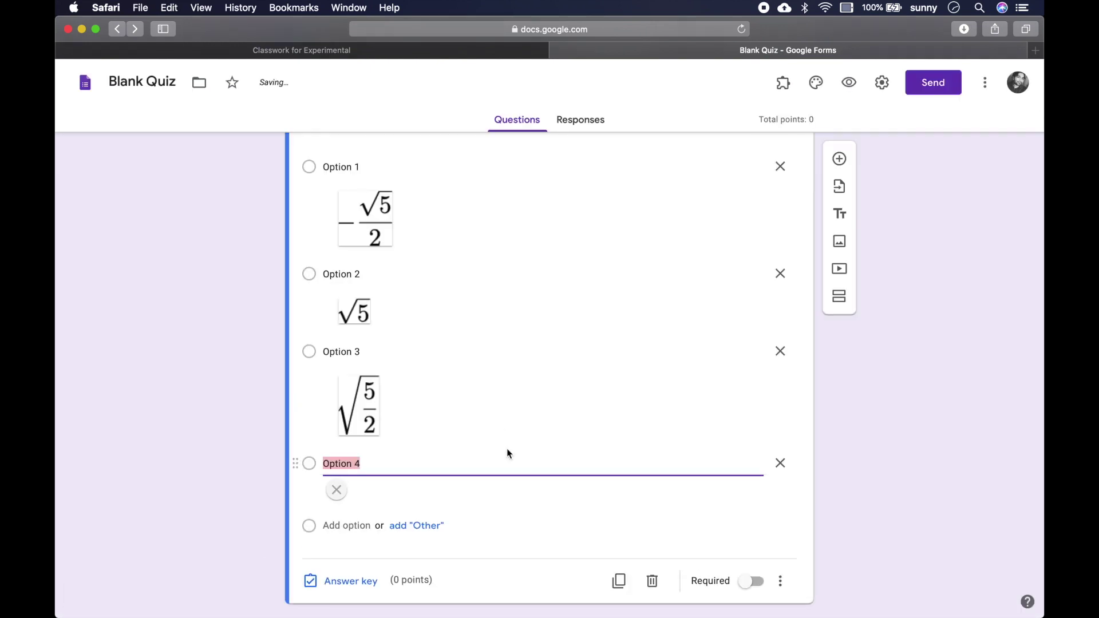
pyautogui.scroll(-3, 507, 453)
pyautogui.scroll(3, 507, 454)
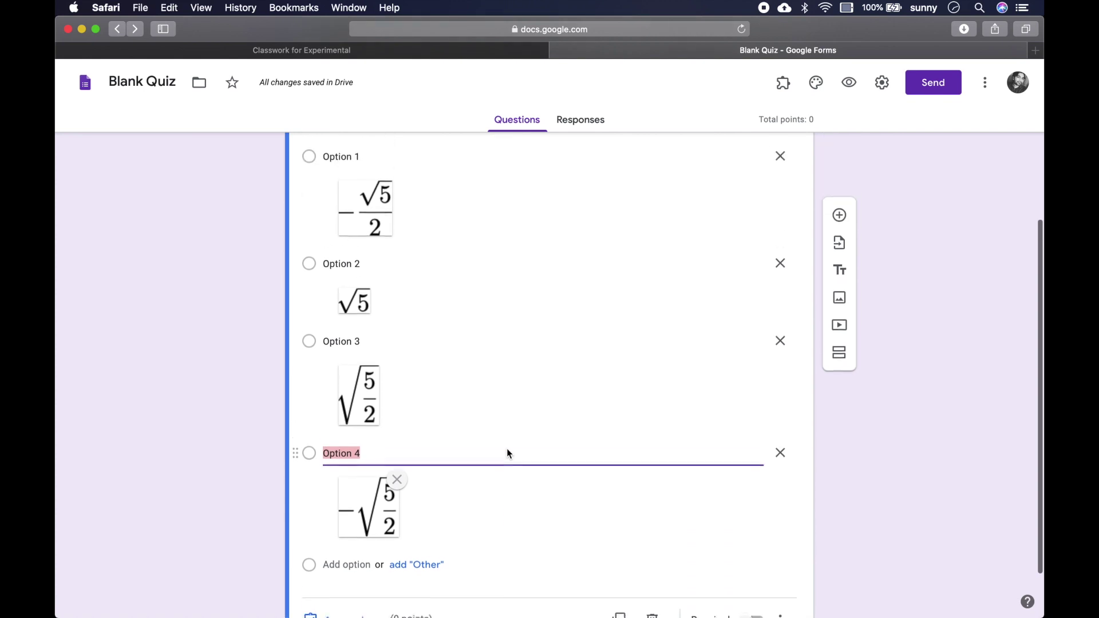
pyautogui.scroll(-3, 508, 448)
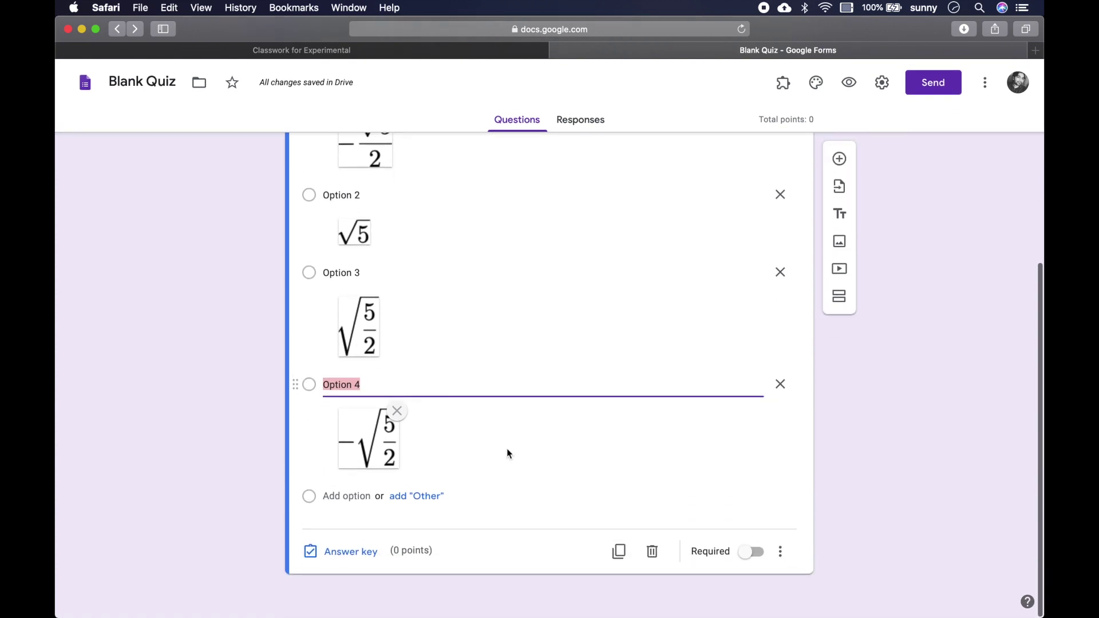
# - Scroll through the Math Quiz preview with its four equation-image answers, then close it
pyautogui.scroll(10, 507, 449)
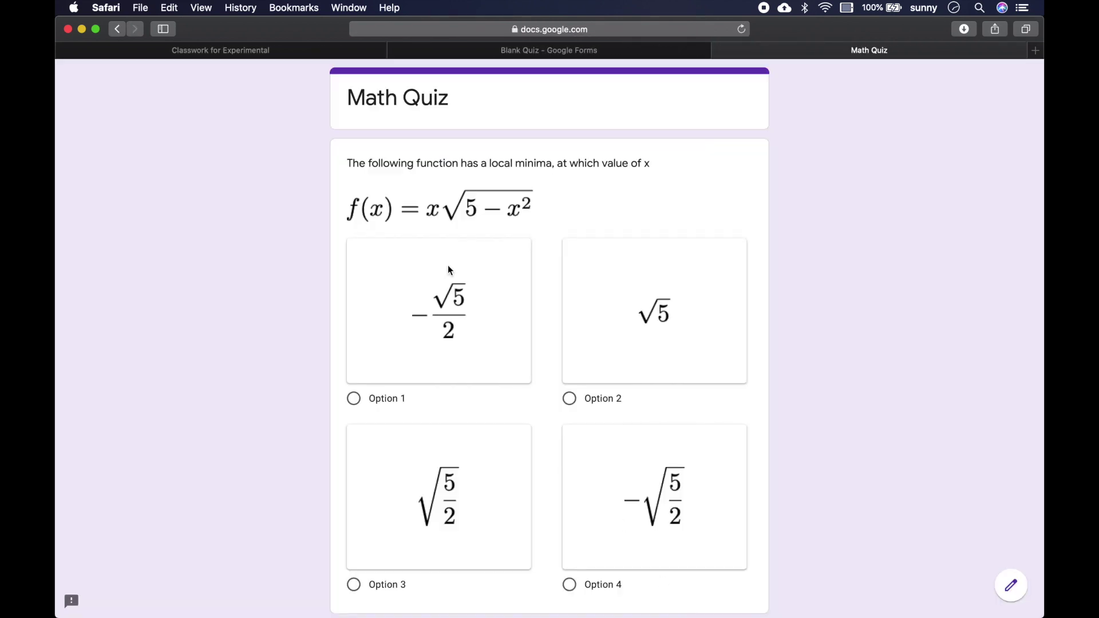
pyautogui.scroll(-4, 451, 344)
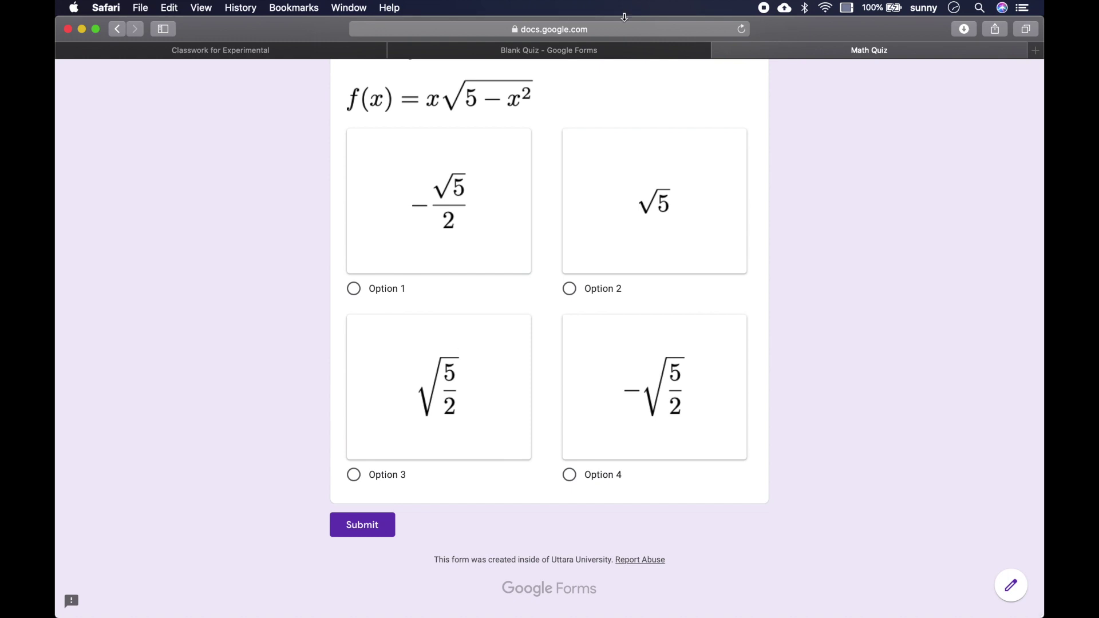
pyautogui.click(721, 56)
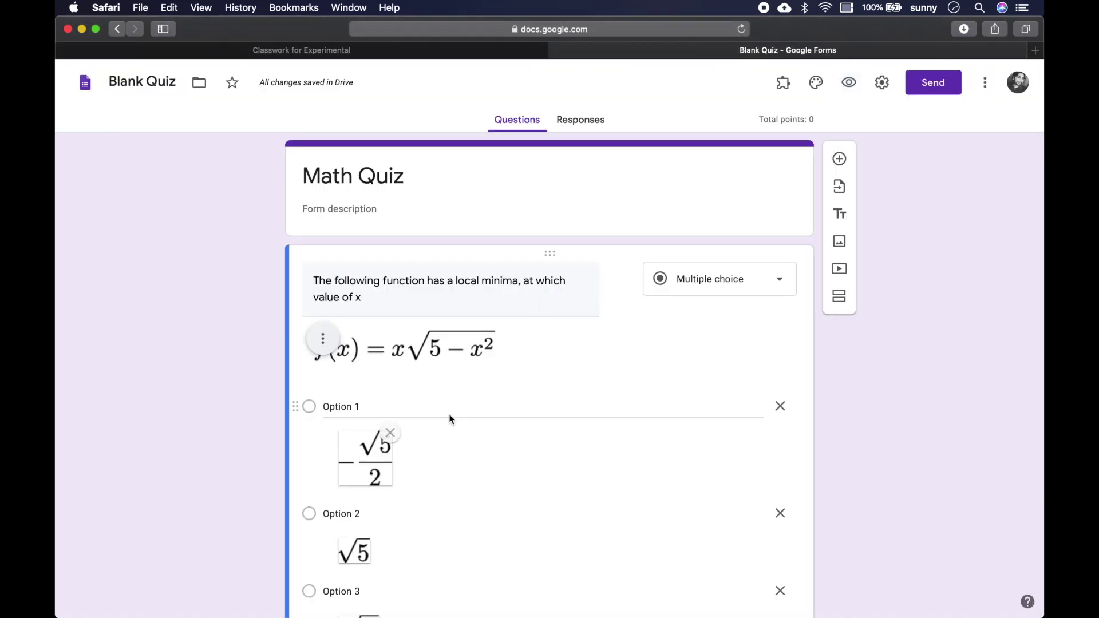
# - In the answer key, mark Option 3 as correct and make the question worth 1 point
pyautogui.scroll(-6, 449, 414)
pyautogui.click(335, 551)
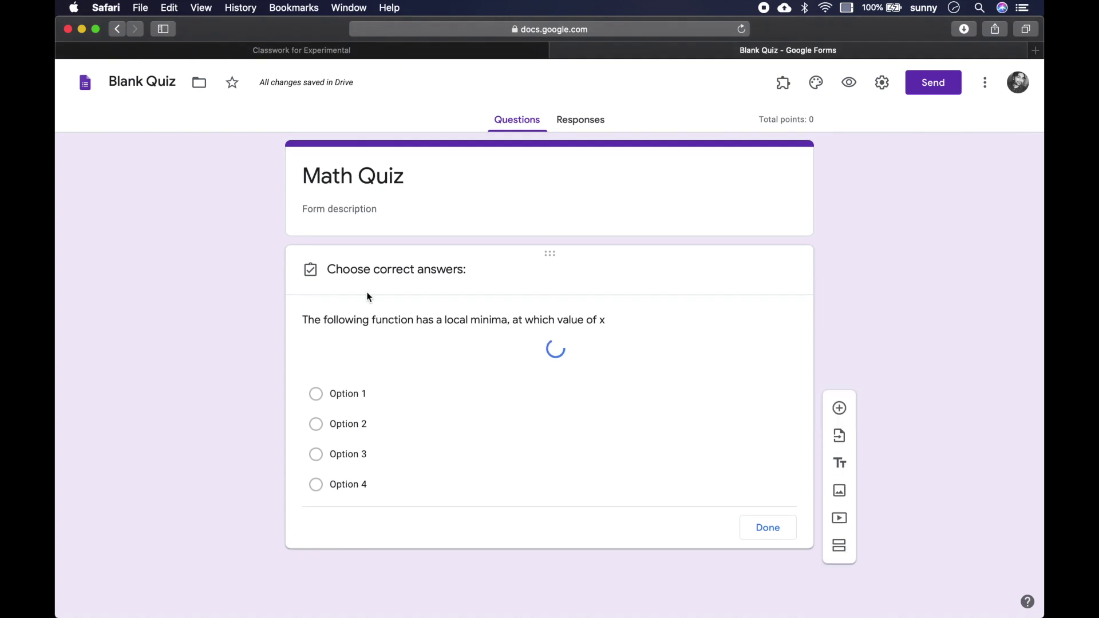
pyautogui.scroll(-3, 343, 504)
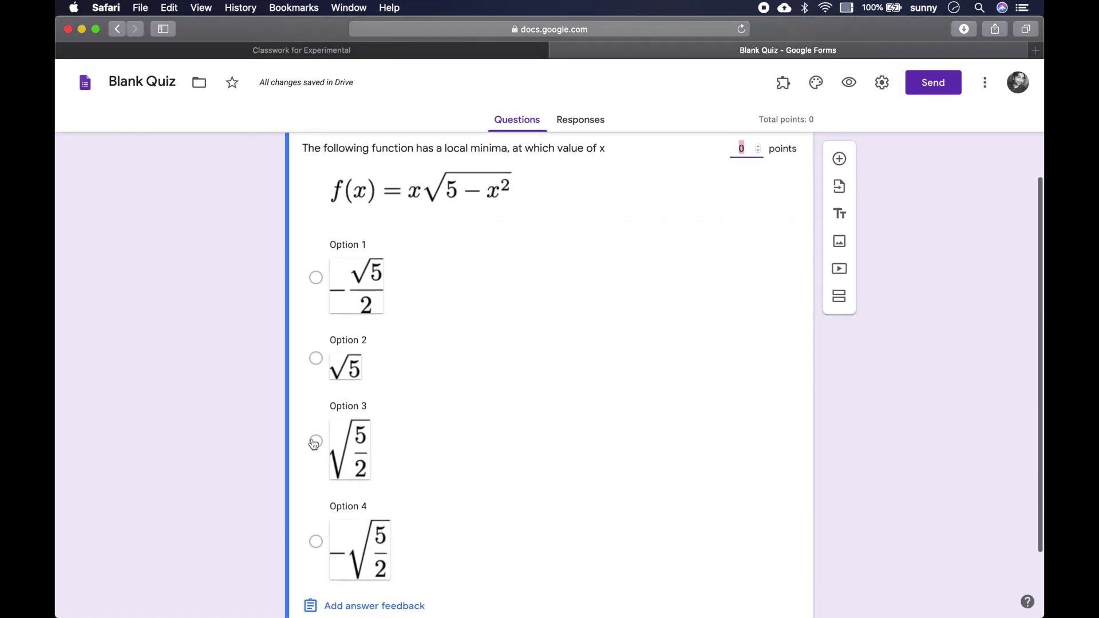
pyautogui.click(316, 443)
pyautogui.scroll(3, 659, 338)
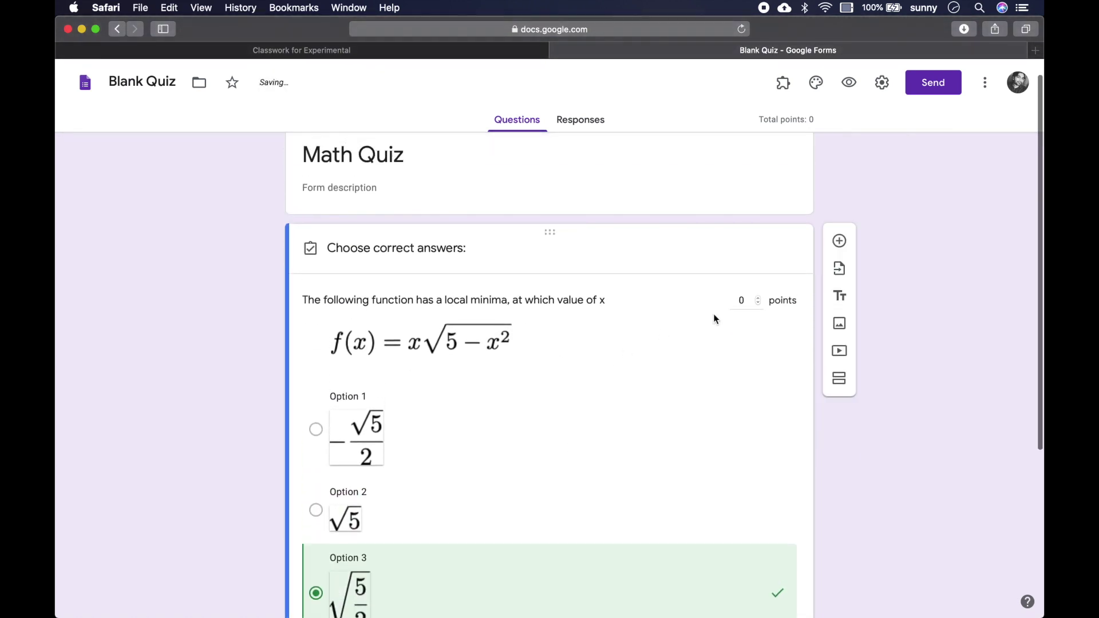
pyautogui.click(759, 299)
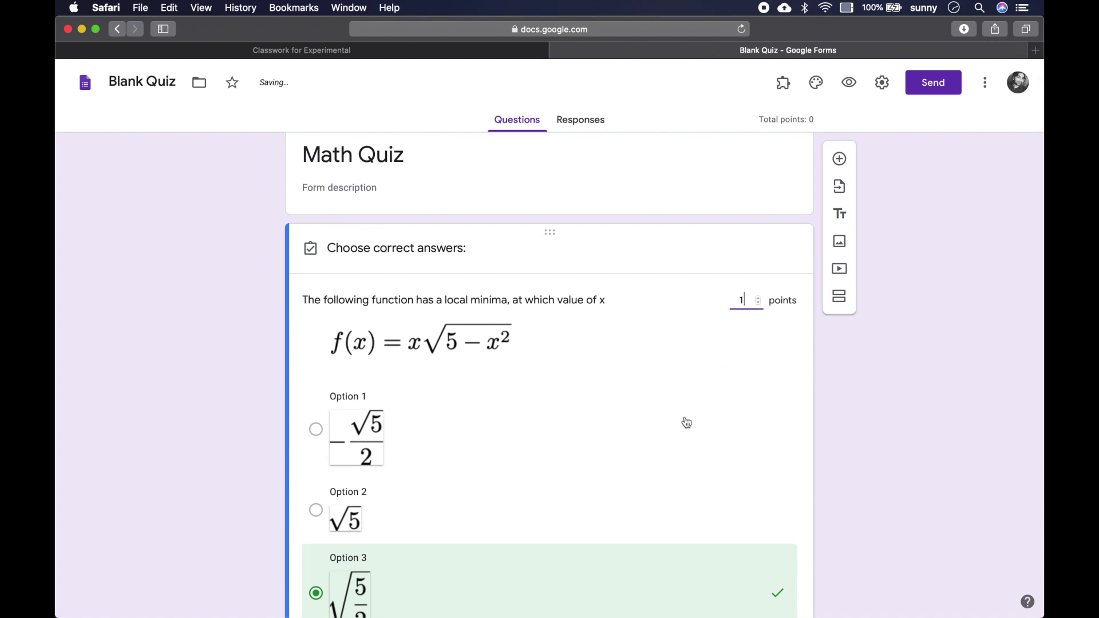
pyautogui.scroll(-4, 685, 422)
pyautogui.click(788, 550)
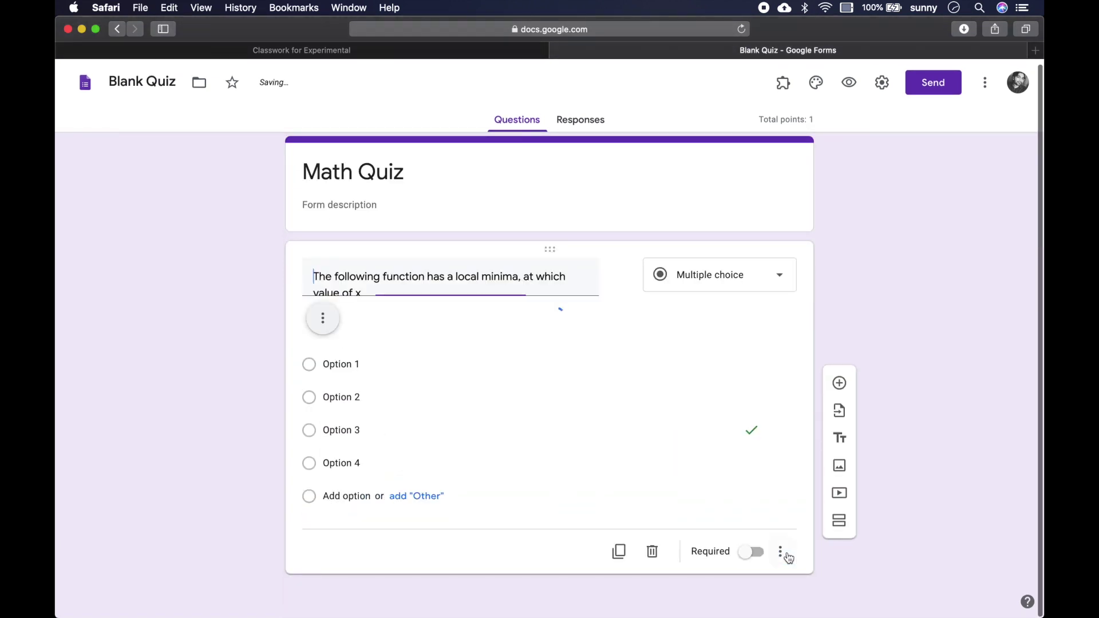
# - Review the saved quiz question and close the form editor to return to Classroom
pyautogui.scroll(-3, 630, 351)
pyautogui.scroll(-3, 628, 349)
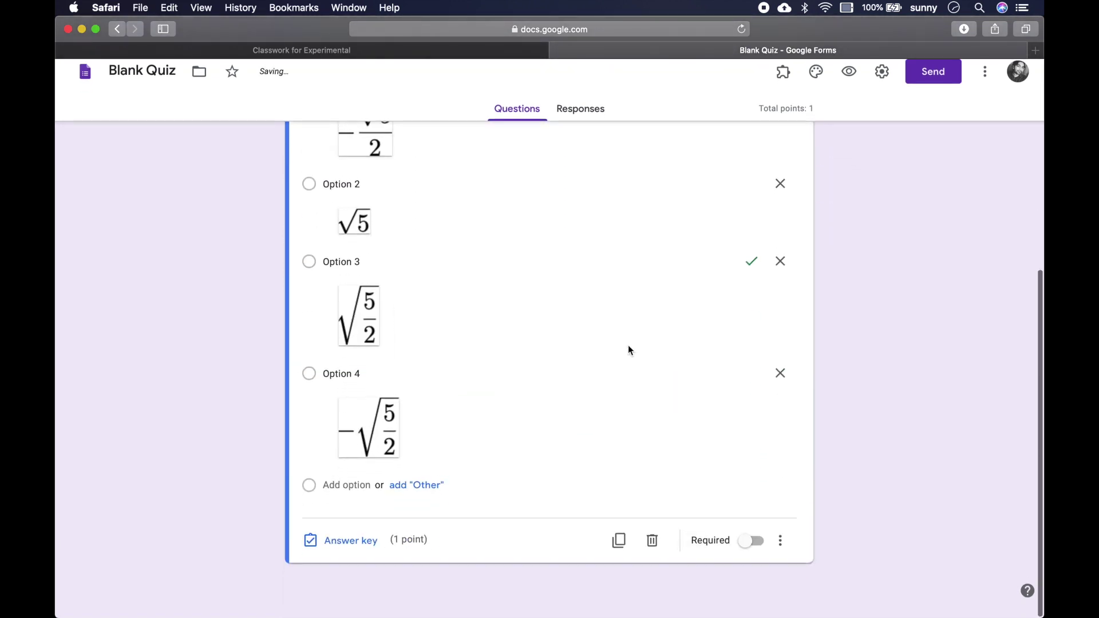
pyautogui.scroll(6, 447, 246)
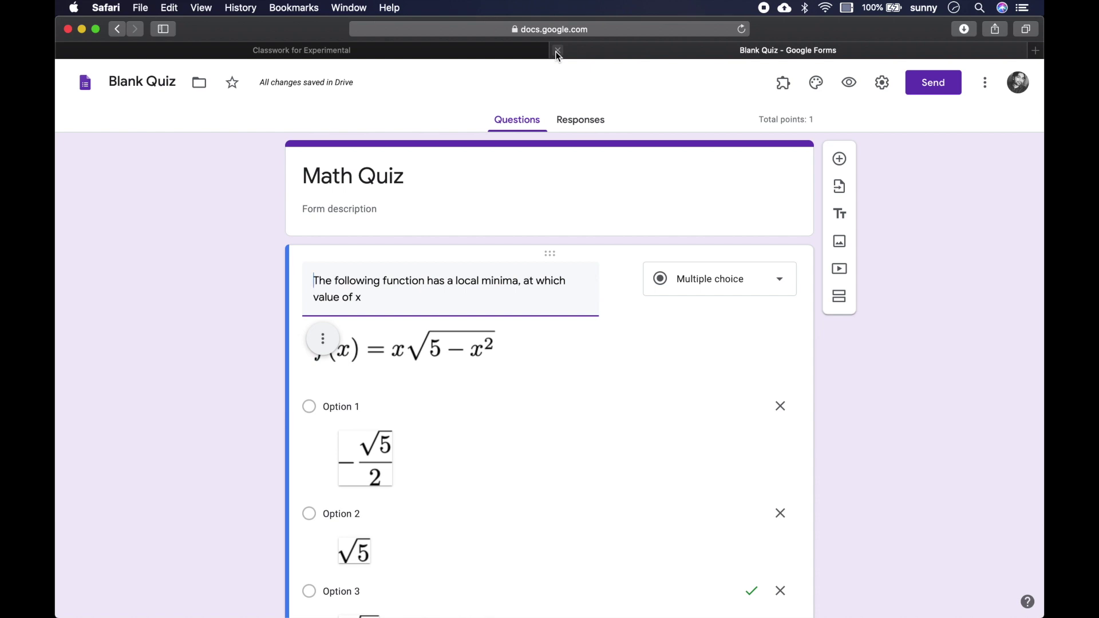
pyautogui.click(558, 51)
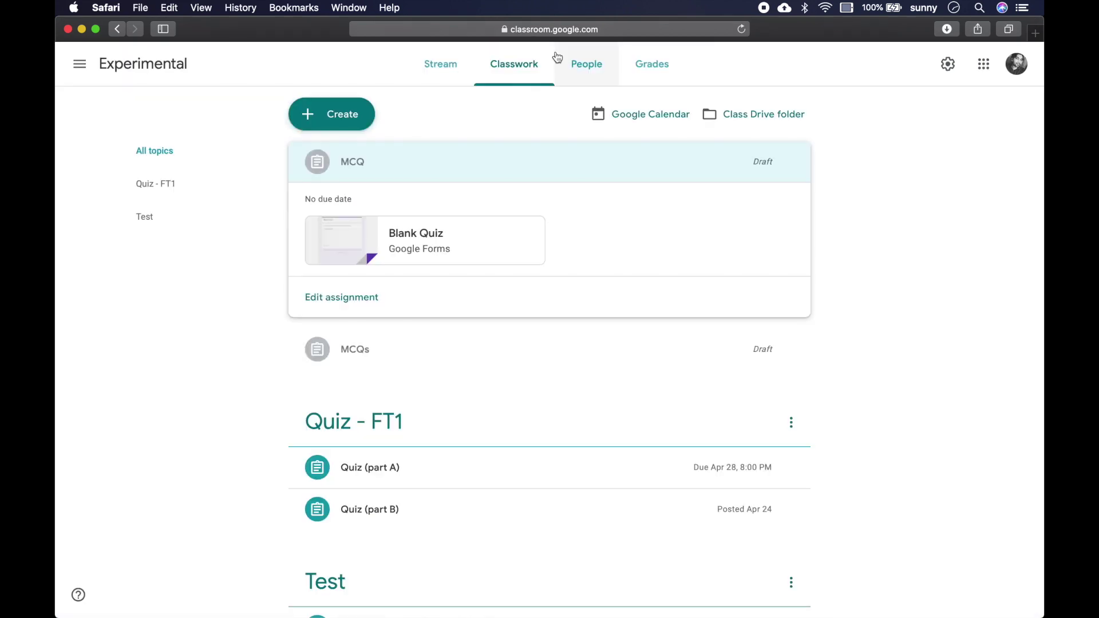
# - Collapse the MCQ assignment details and bring up the Math Quiz form for answering
pyautogui.click(387, 180)
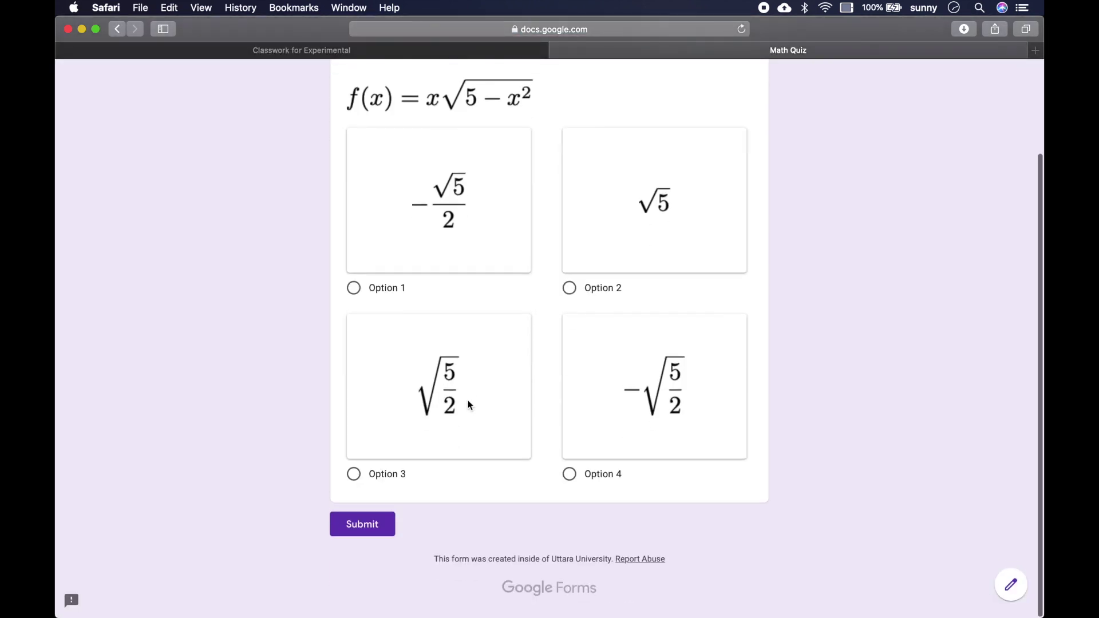
pyautogui.scroll(2, 468, 400)
pyautogui.scroll(-2, 468, 400)
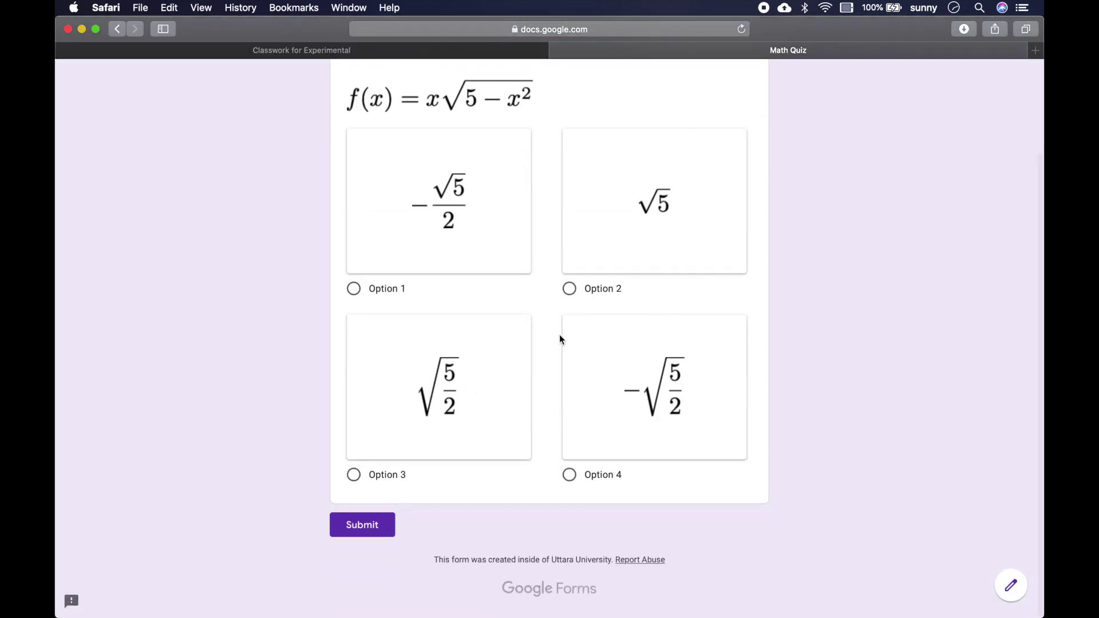
# - Submit a test response choosing √5 (Option 2) and review its 0/1 score
pyautogui.click(571, 289)
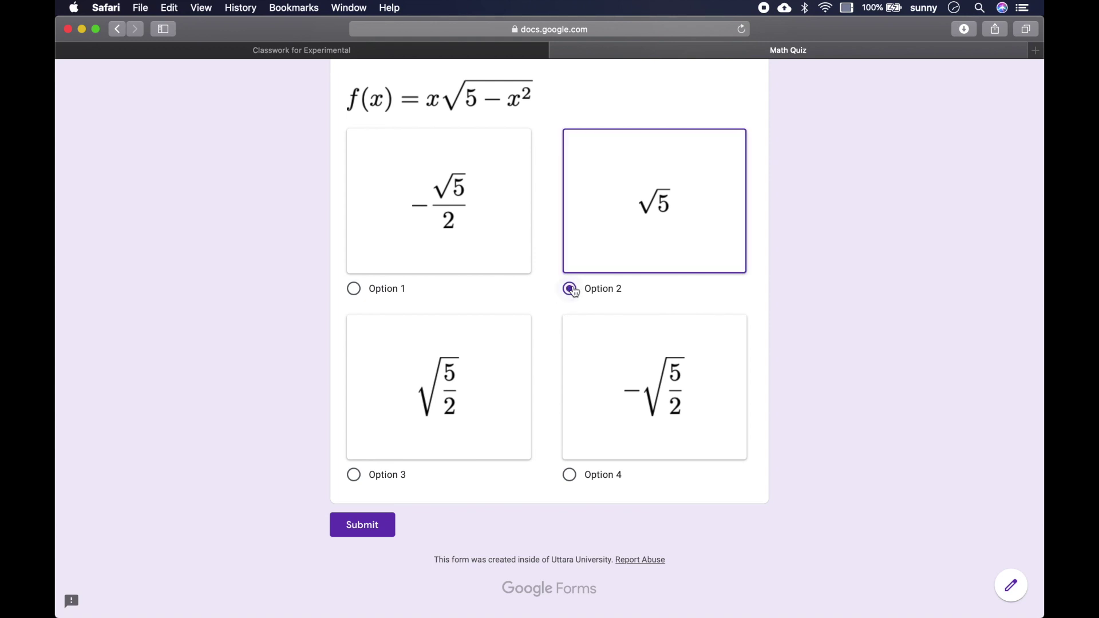
pyautogui.click(370, 531)
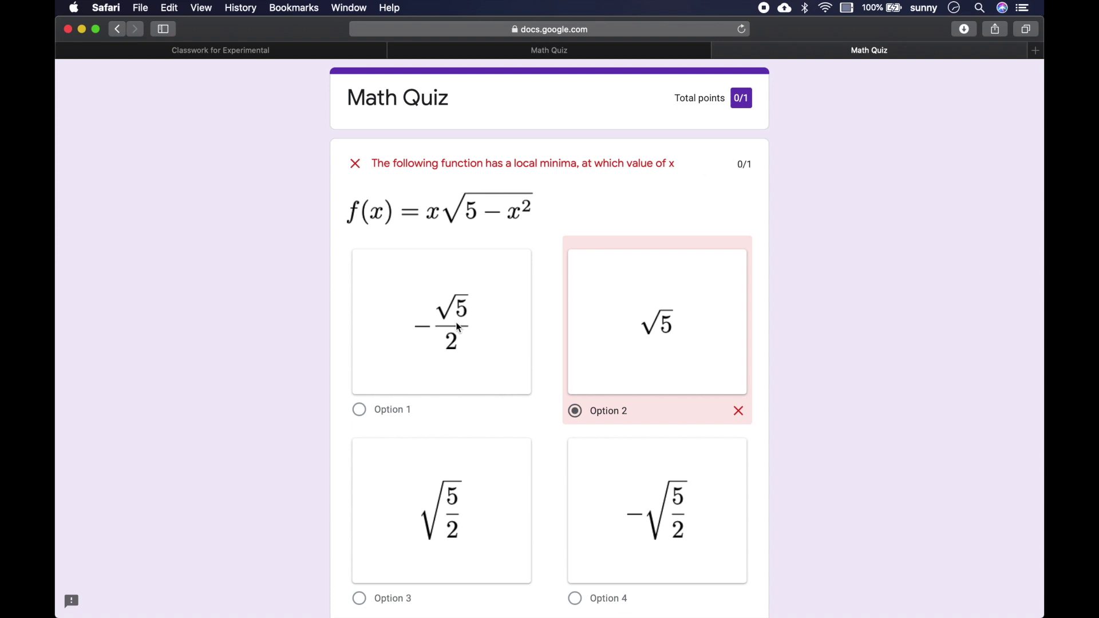
pyautogui.scroll(-3, 935, 290)
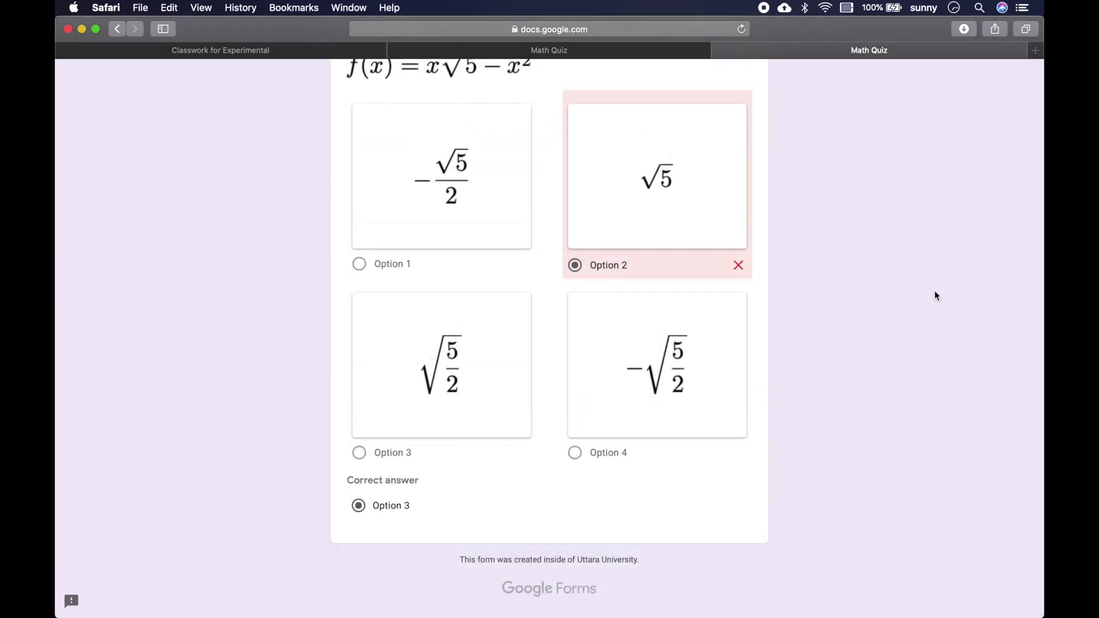